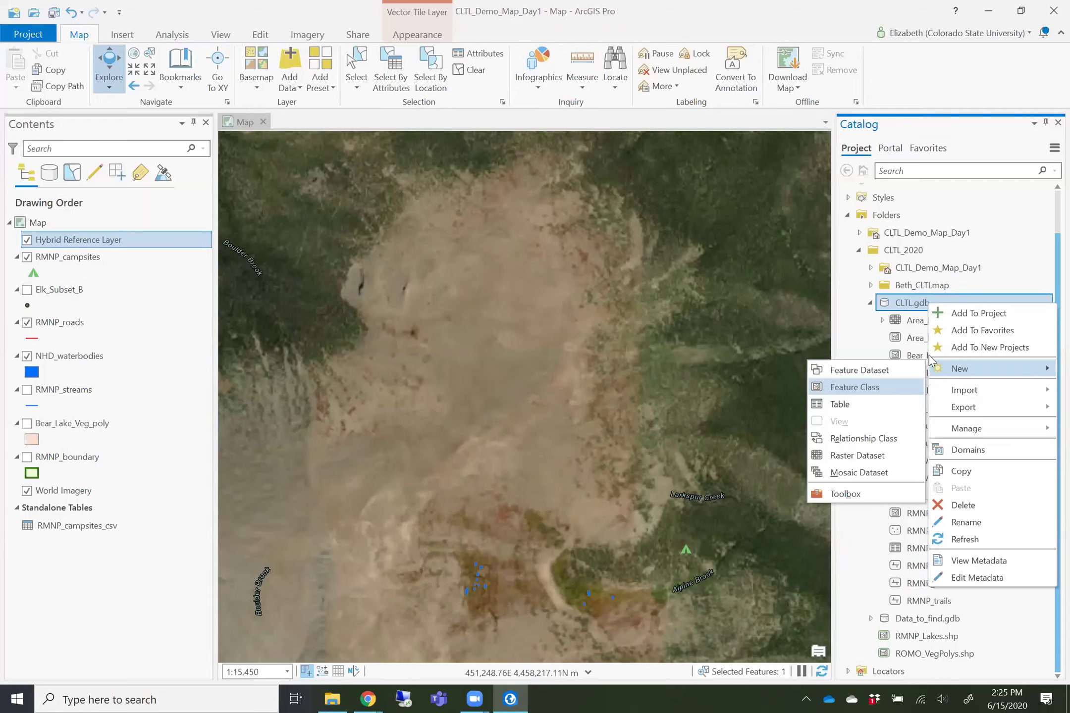
Expand the CLTL_Demo_Map_Day1 folder inside CLTL_2020 and check which new item types can be created in it.
click(904, 303)
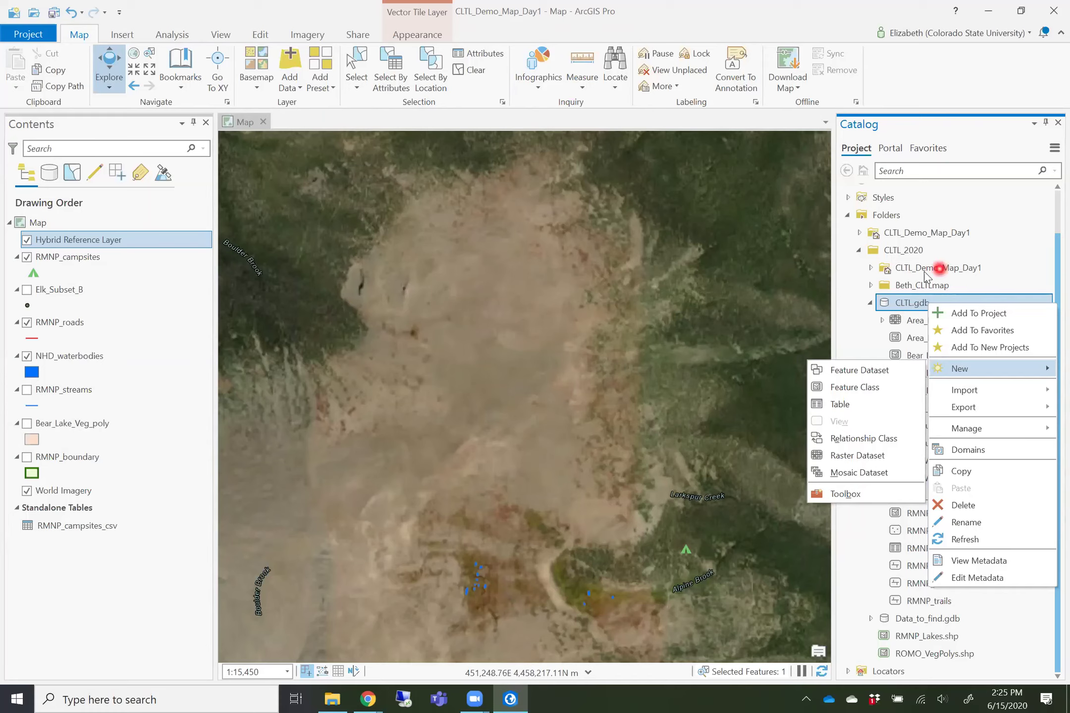
click(1010, 276)
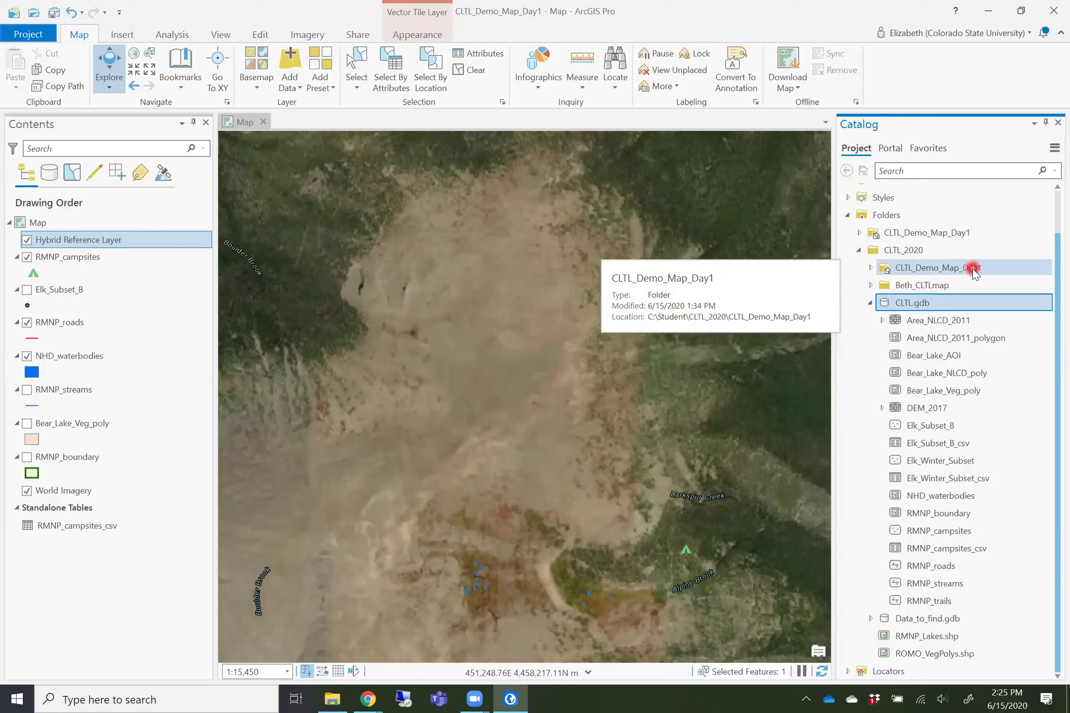
click(870, 268)
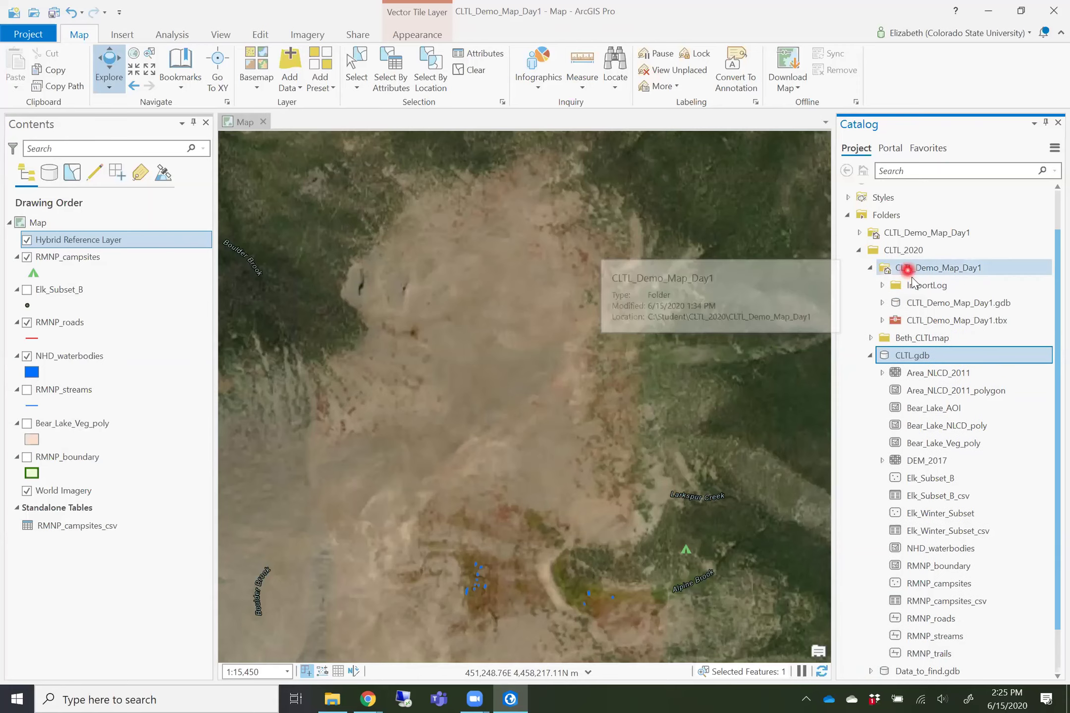
right_click(921, 269)
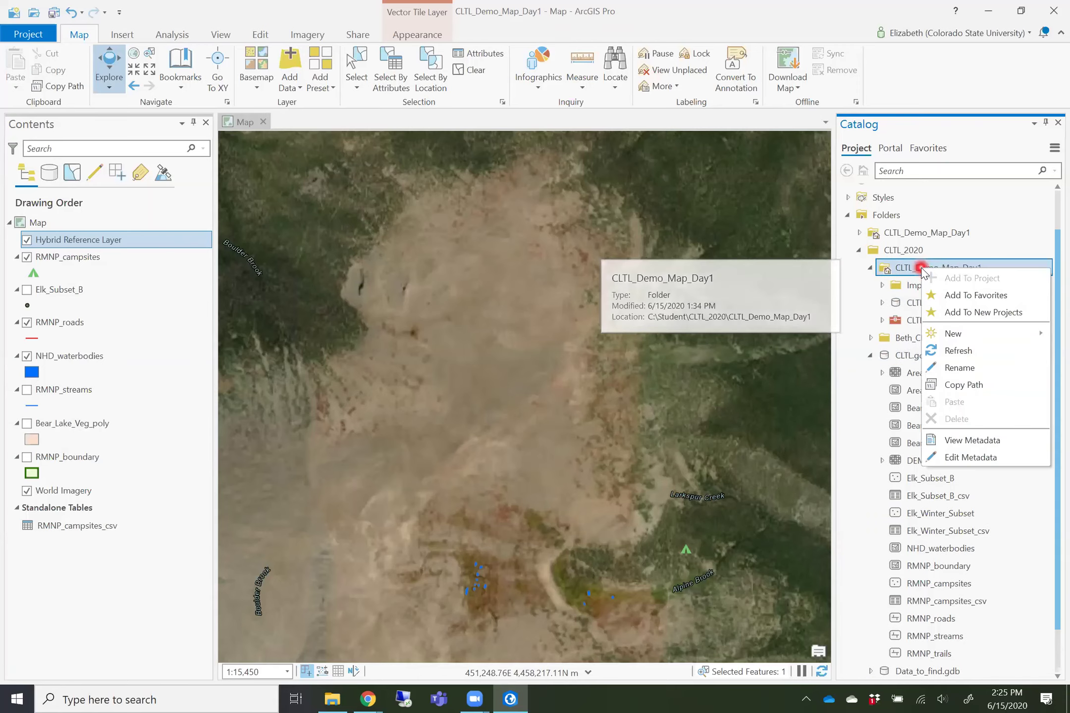
click(960, 333)
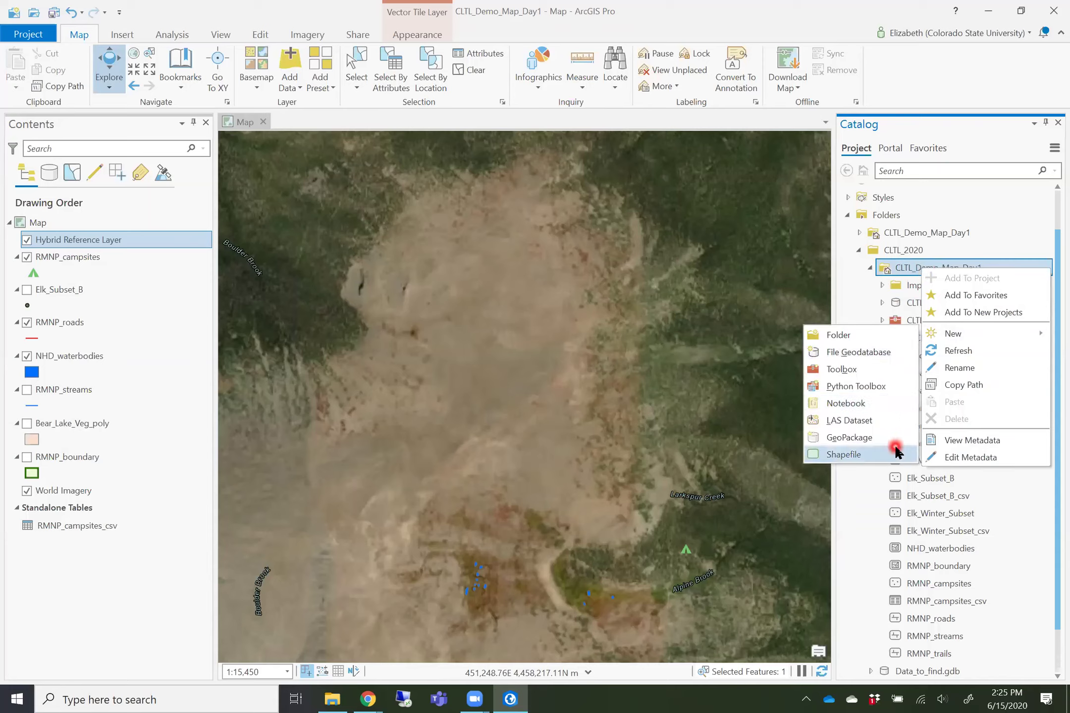
click(958, 94)
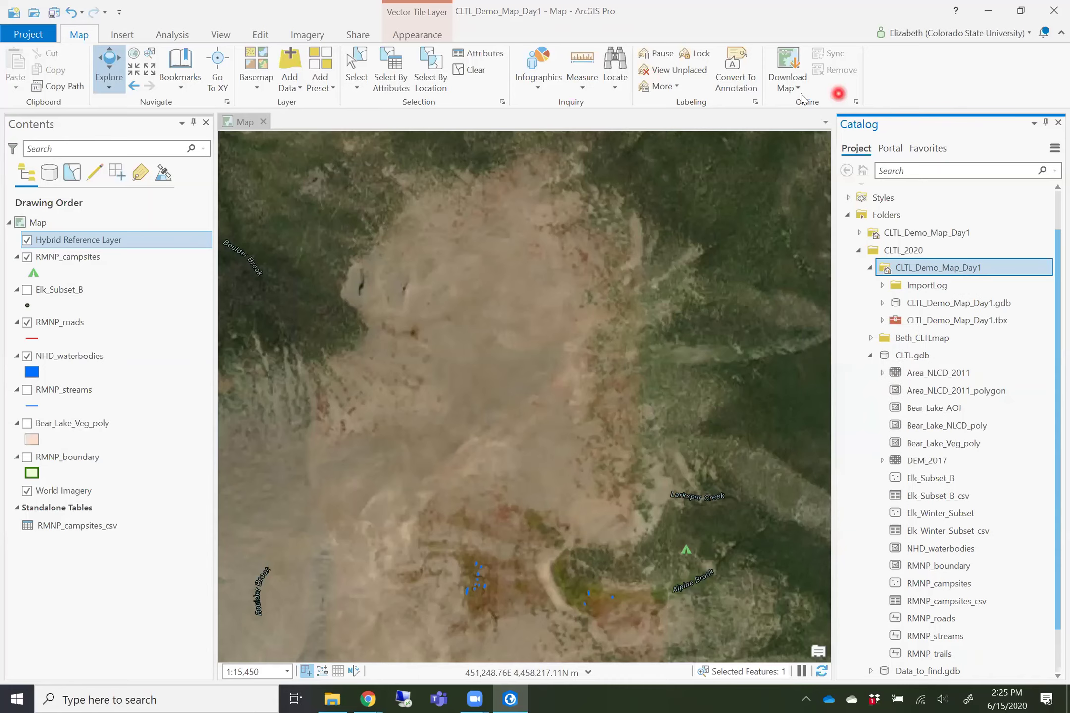
Start creating a new shapefile in the CLTL_Demo_Map_Day1 folder.
click(219, 36)
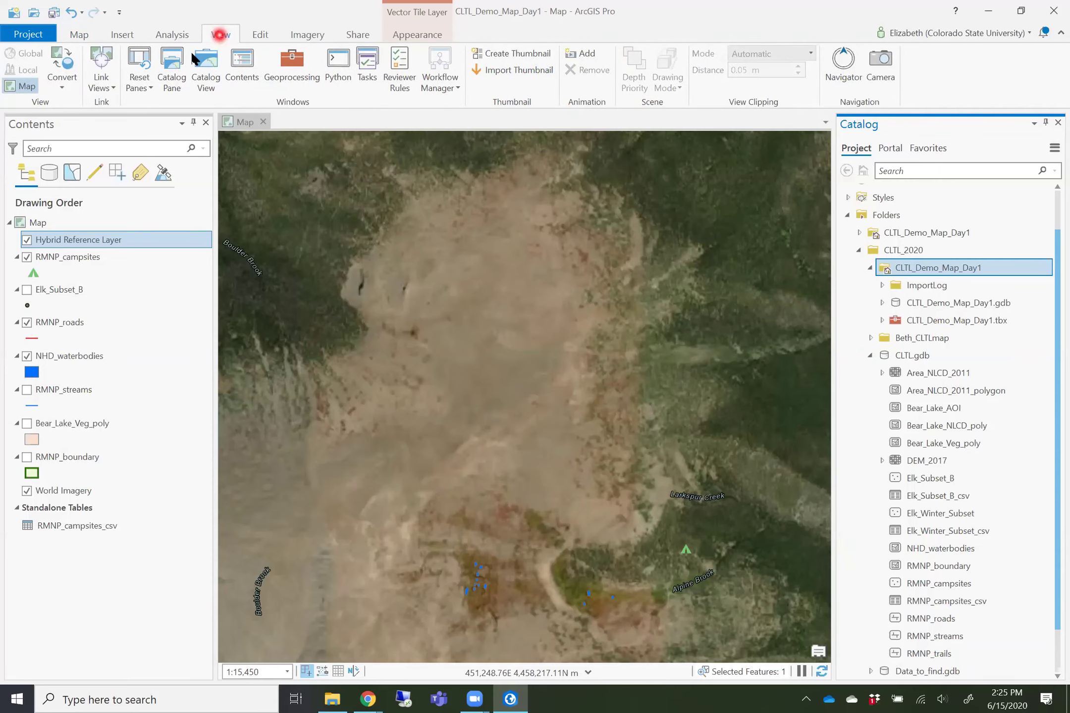
click(174, 69)
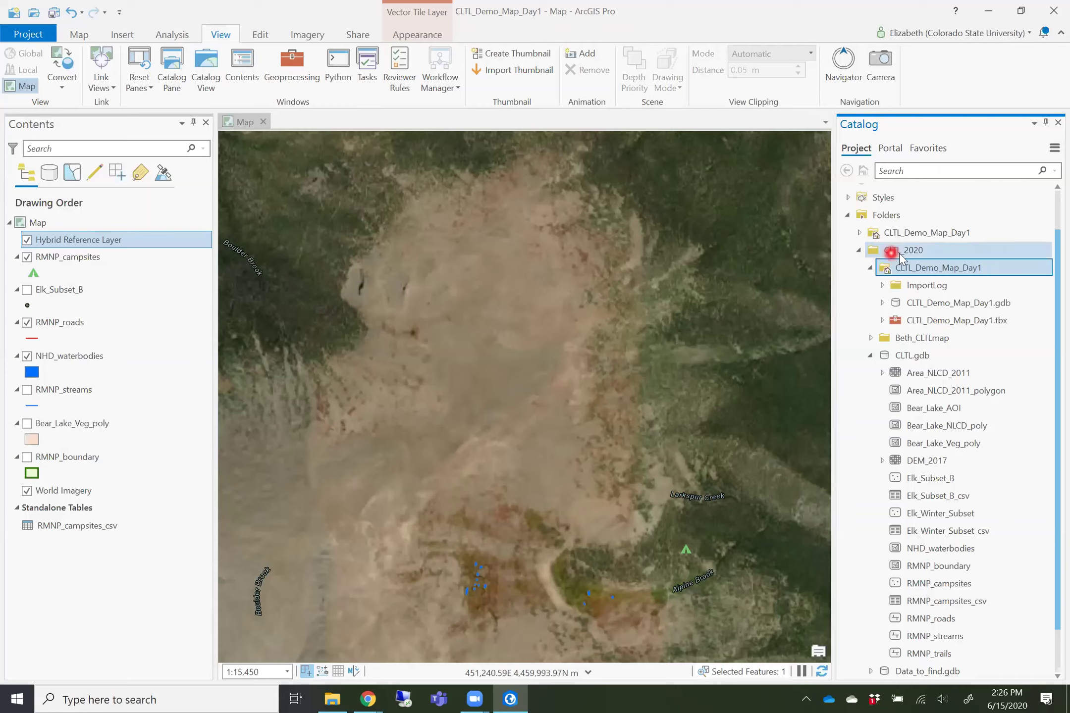
mouse_move(900, 253)
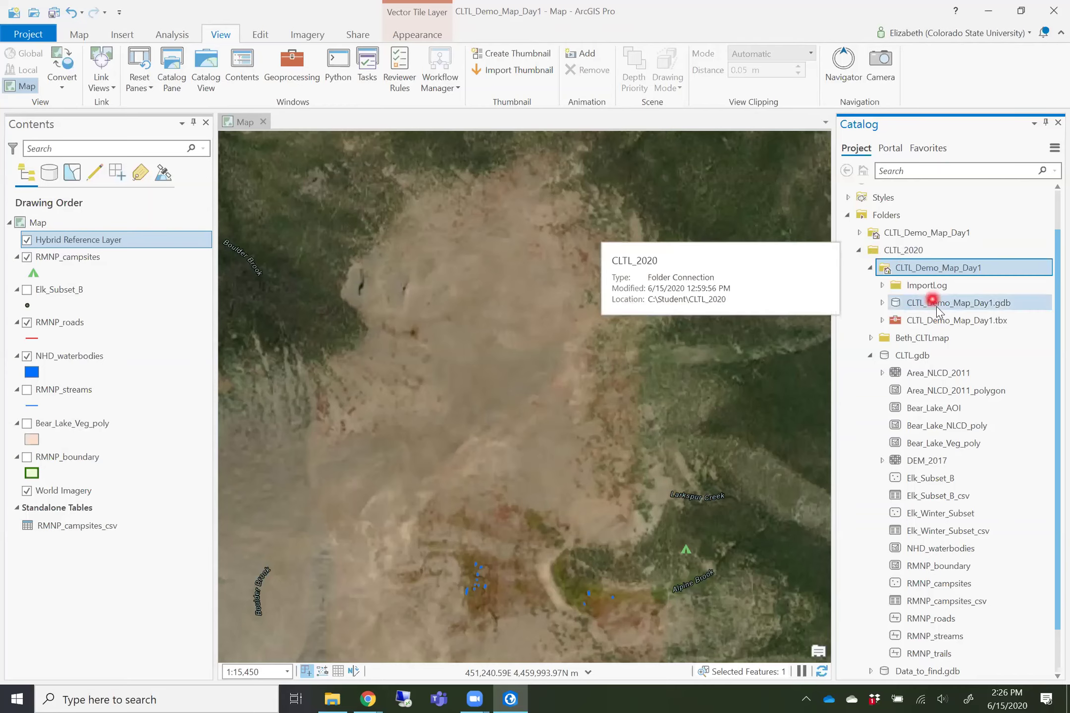
right_click(933, 267)
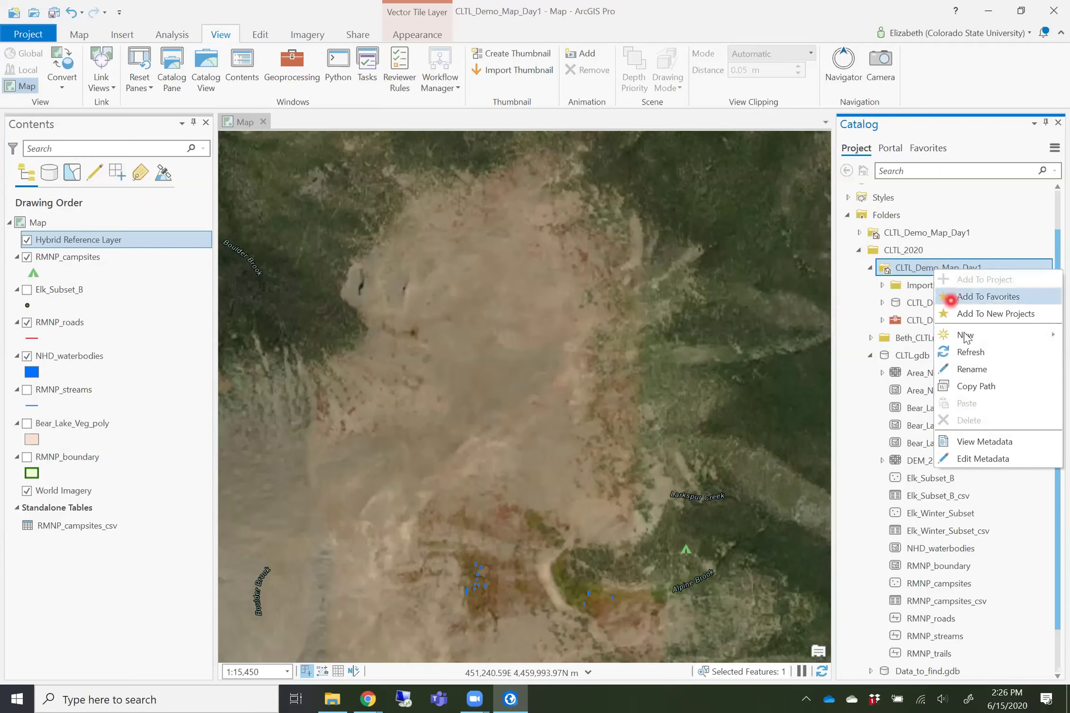
click(964, 336)
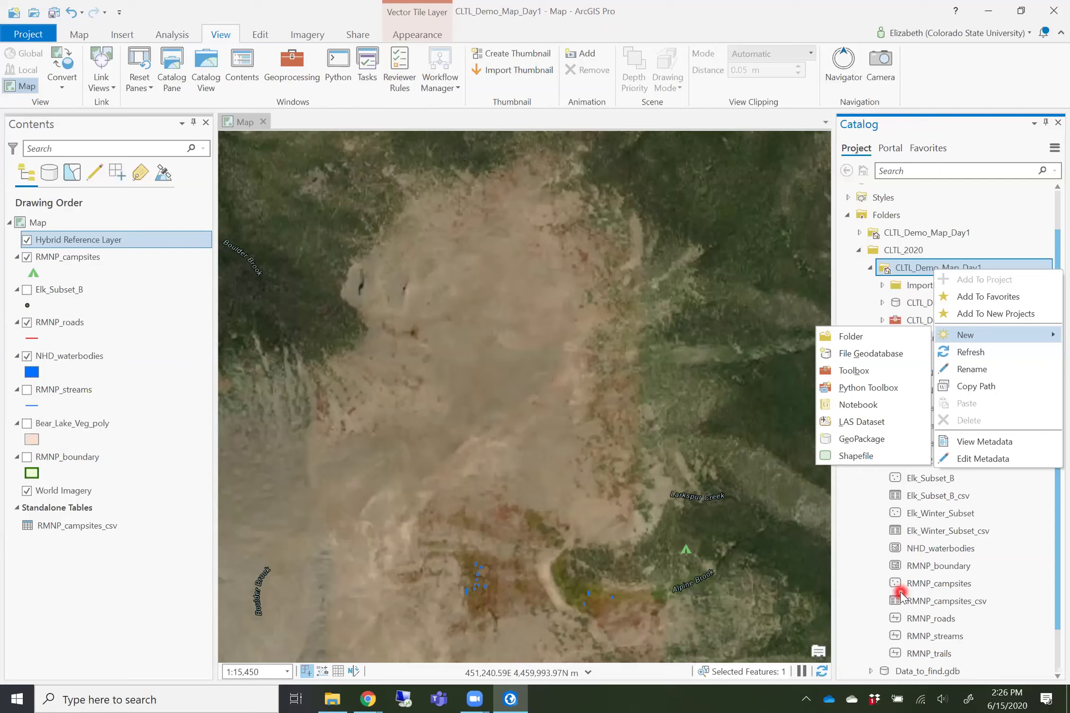
click(874, 457)
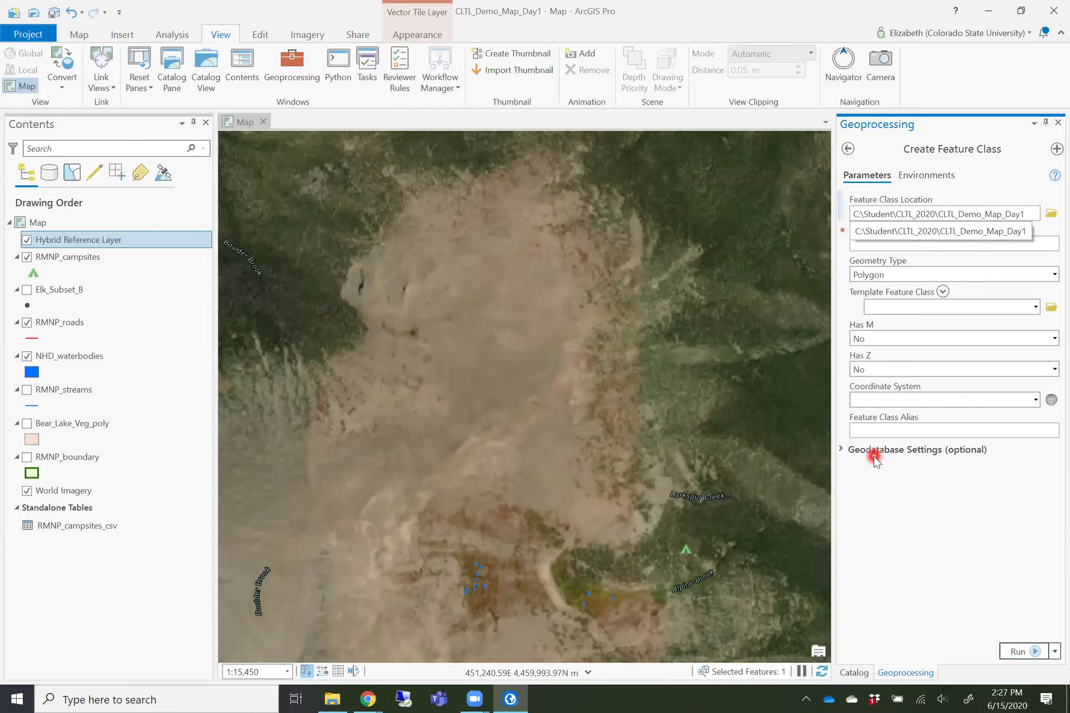
click(921, 498)
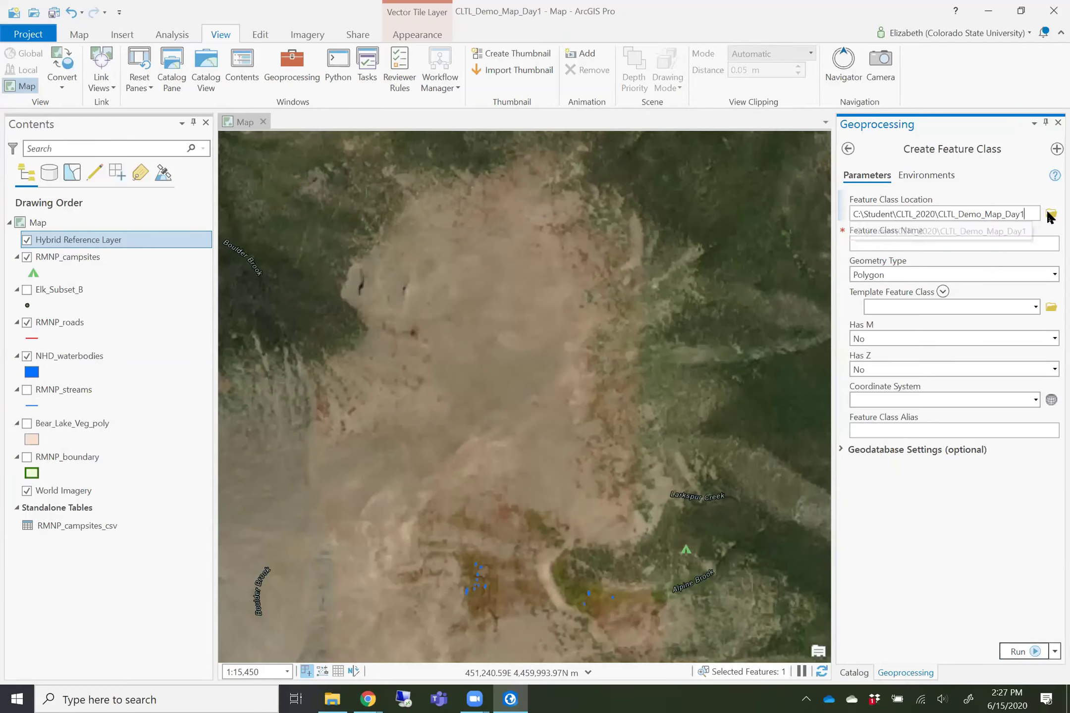
Enter Trailheads as the name of the new shapefile.
click(913, 214)
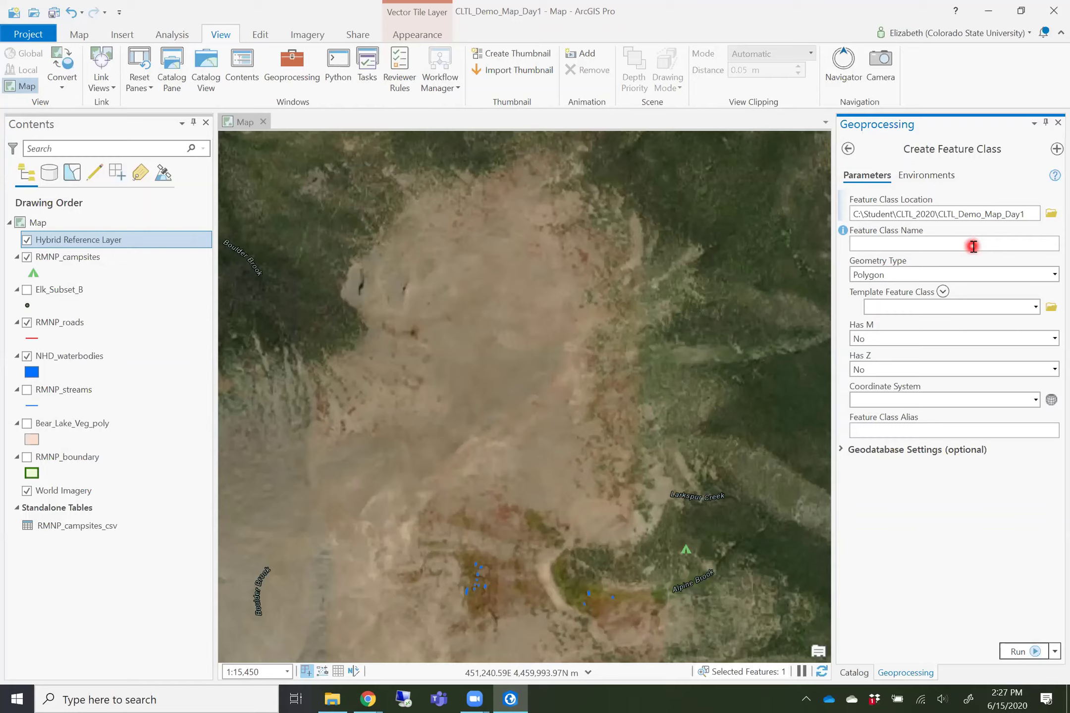
click(973, 246)
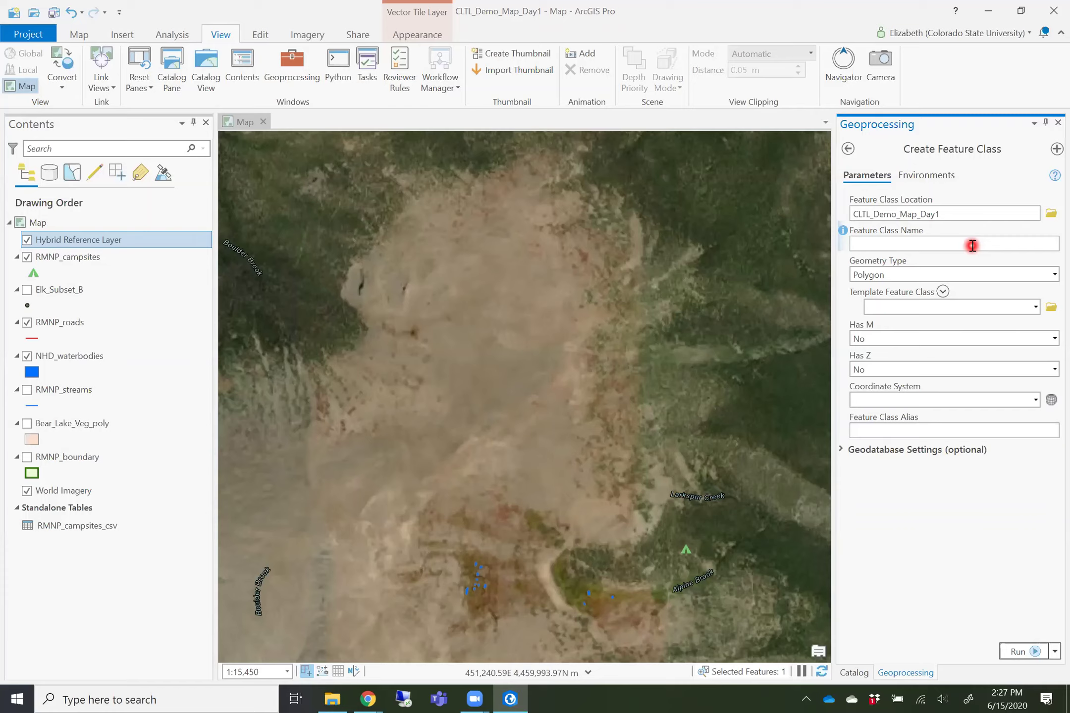
text(Trailheads)
key(Left)
key(Home)
text(RMNP)
key(BackSpace)
key(BackSpace)
key(BackSpace)
key(BackSpace)
key(BackSpace)
key(BackSpace)
text(T)
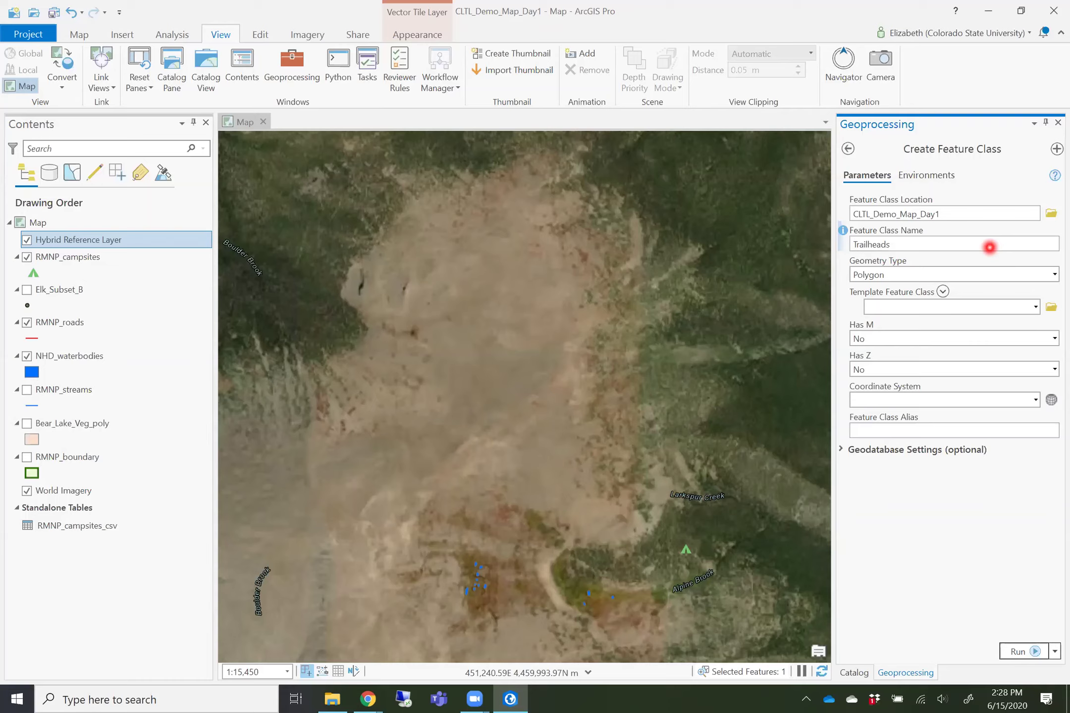
Keep Polygon as the shapefile's geometry type and take its coordinate system from RMNP_streams, NAD_1983_UTM_Zone_13N.
click(1047, 278)
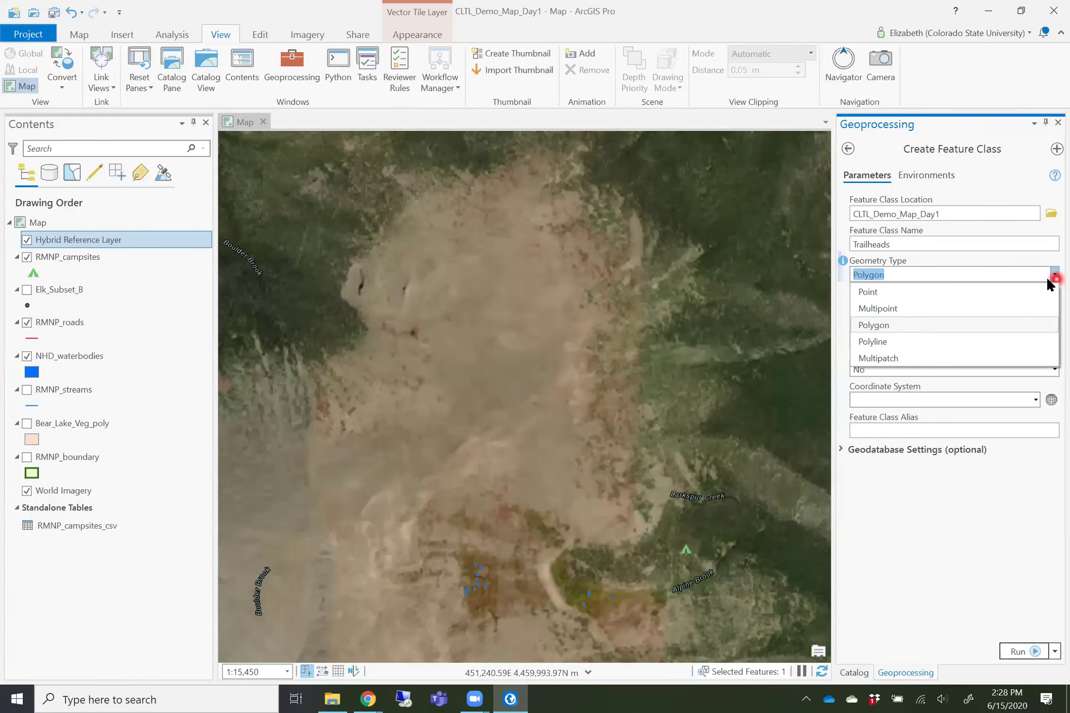
click(952, 325)
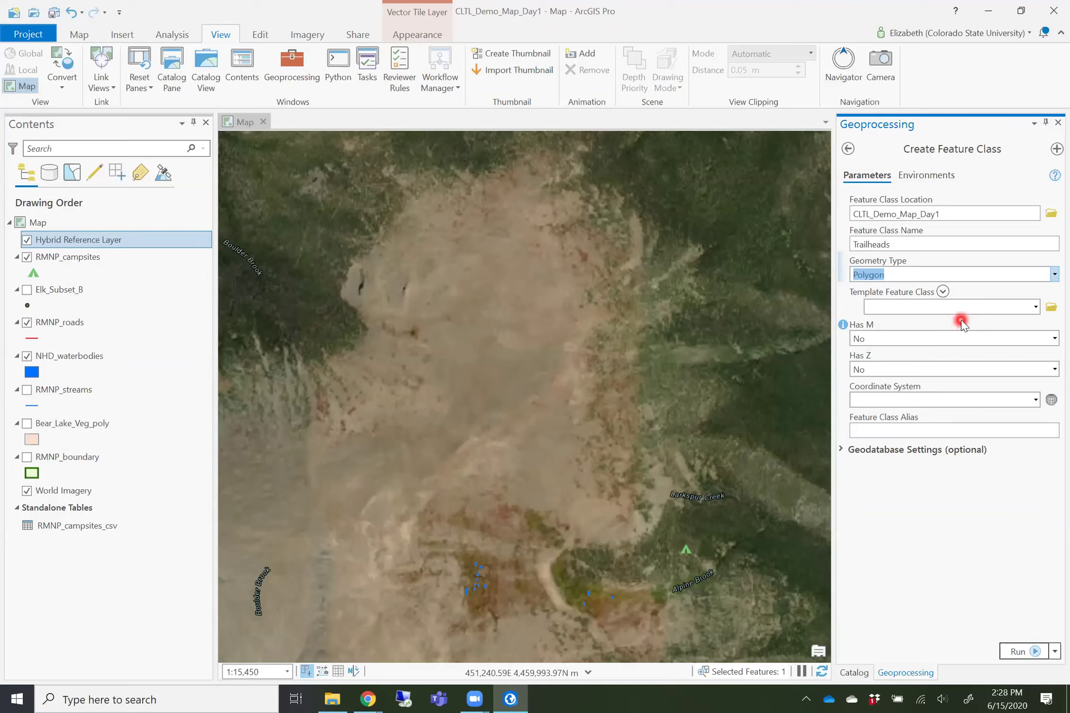
click(1035, 399)
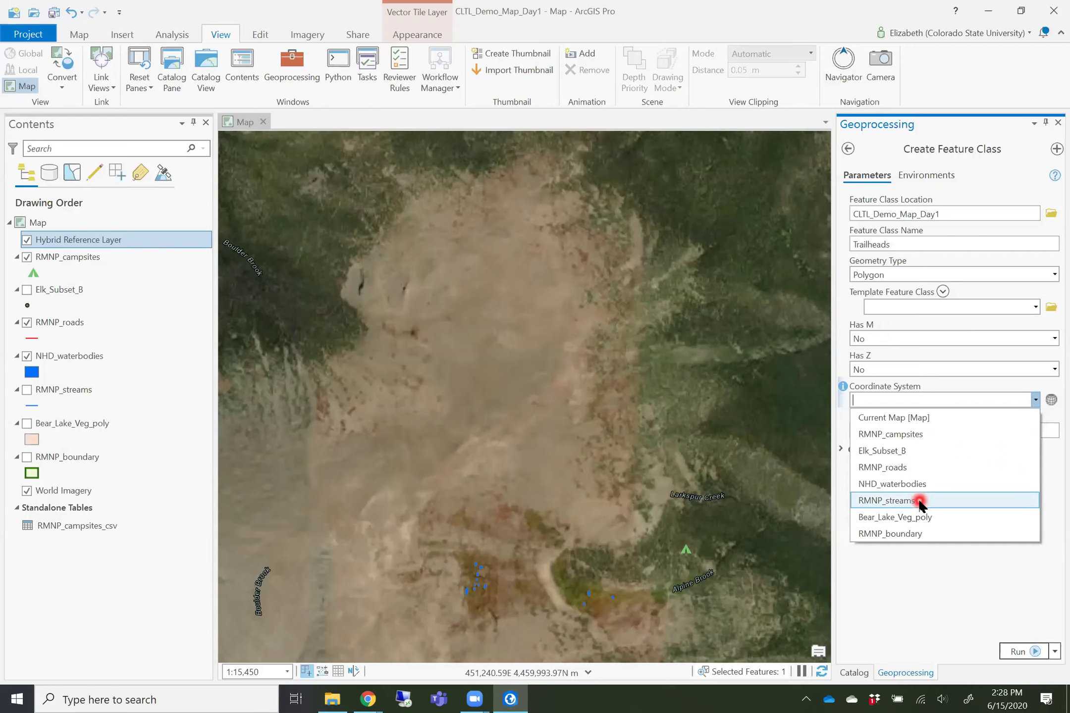
click(887, 500)
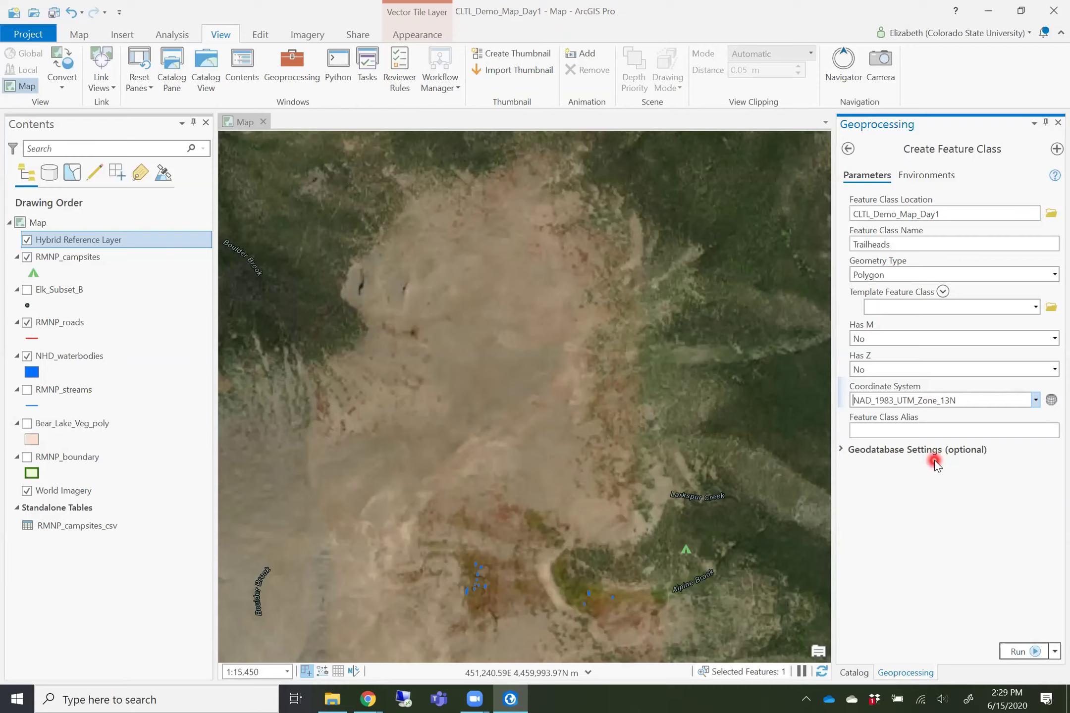
Clear the coordinate system, leave the shapefile tool without running it and return to the project catalog.
click(1036, 399)
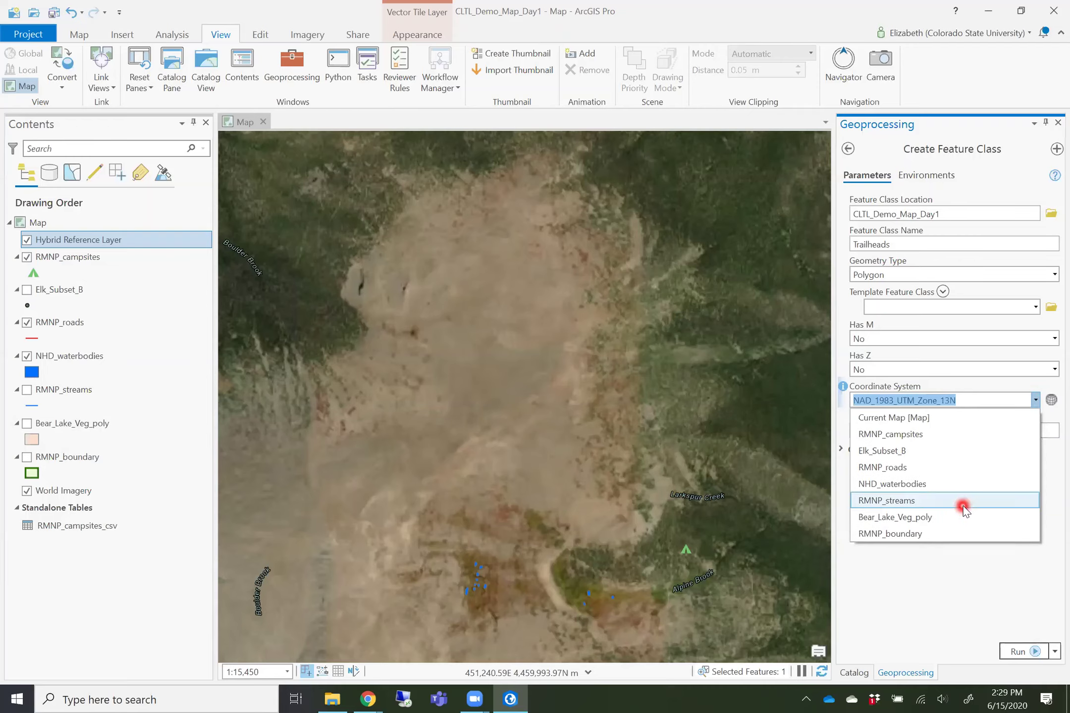
click(945, 581)
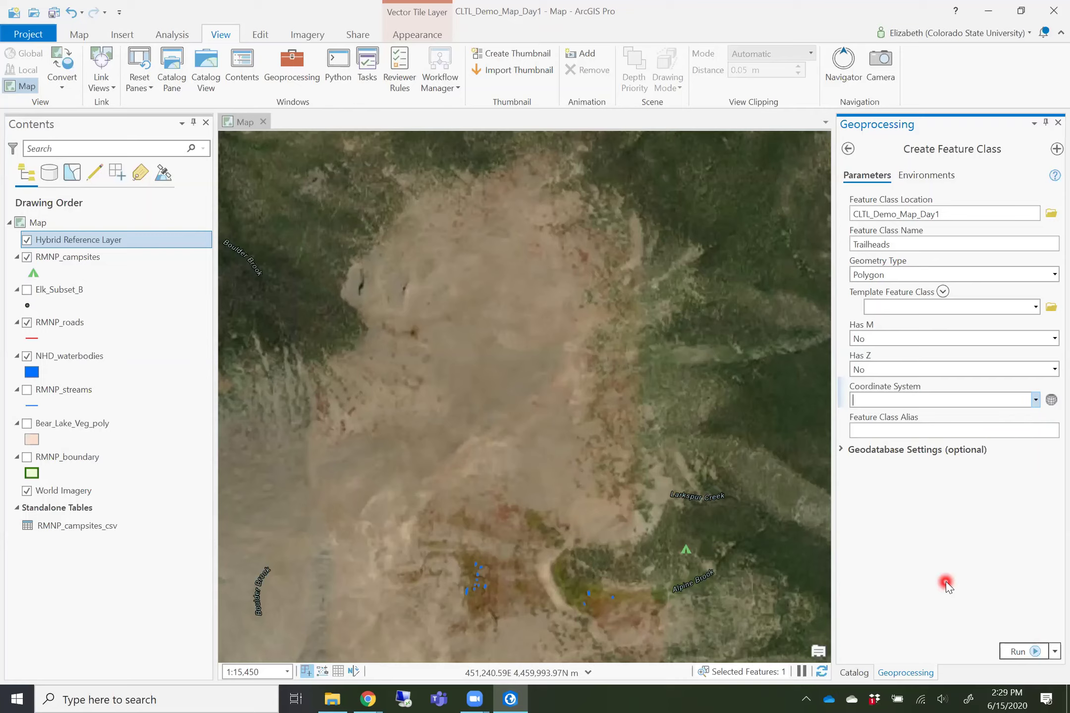
click(848, 149)
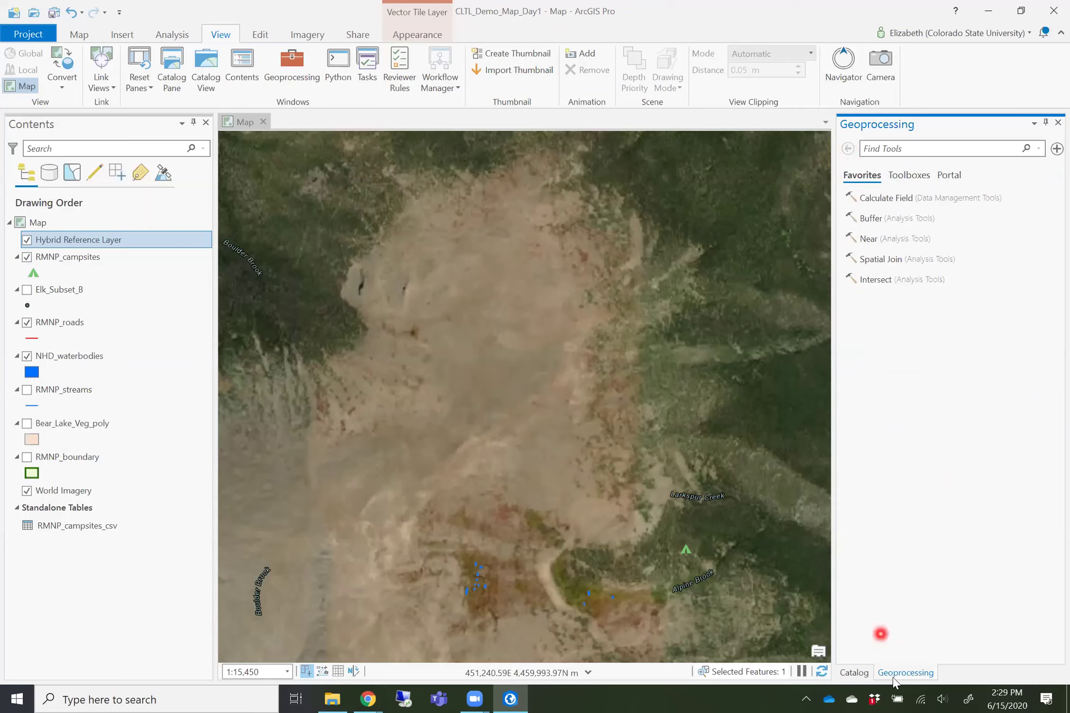
click(859, 672)
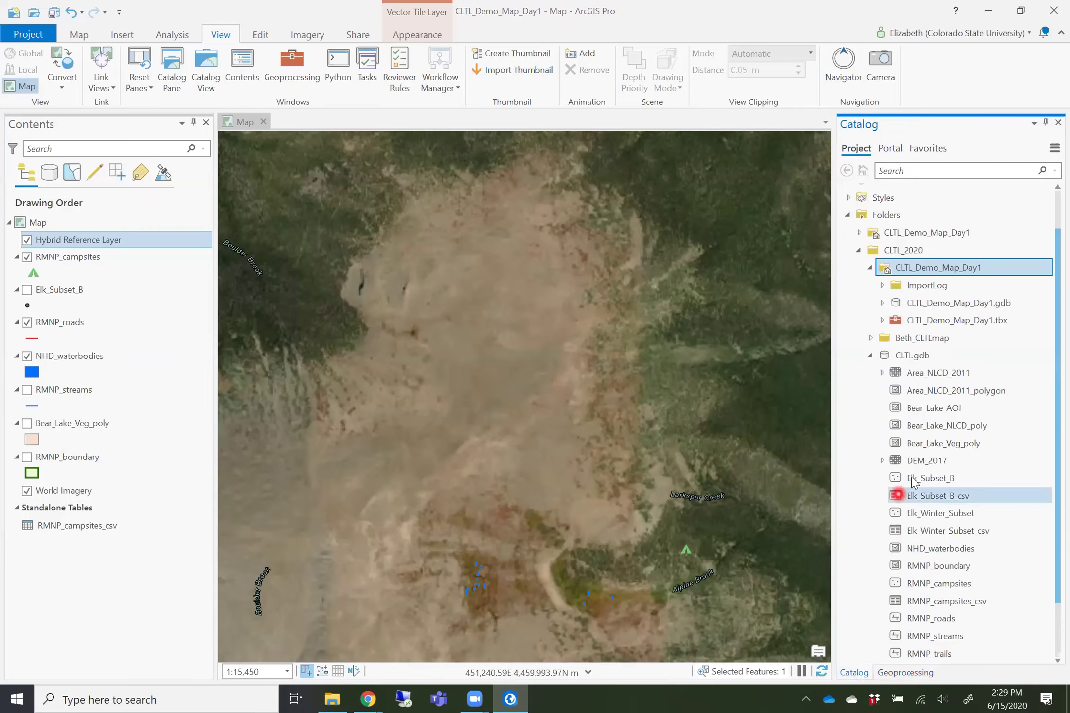
Start creating a new feature class in the CLTL_Demo_Map_Day1.gdb geodatabase.
click(941, 442)
right_click(922, 356)
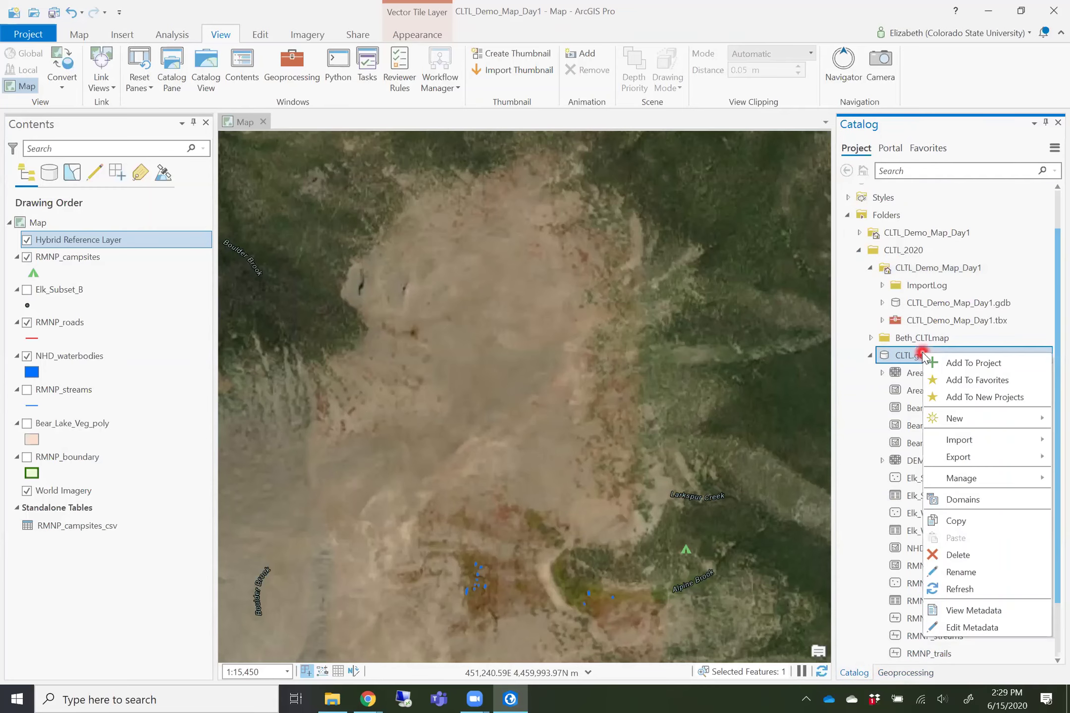
right_click(899, 304)
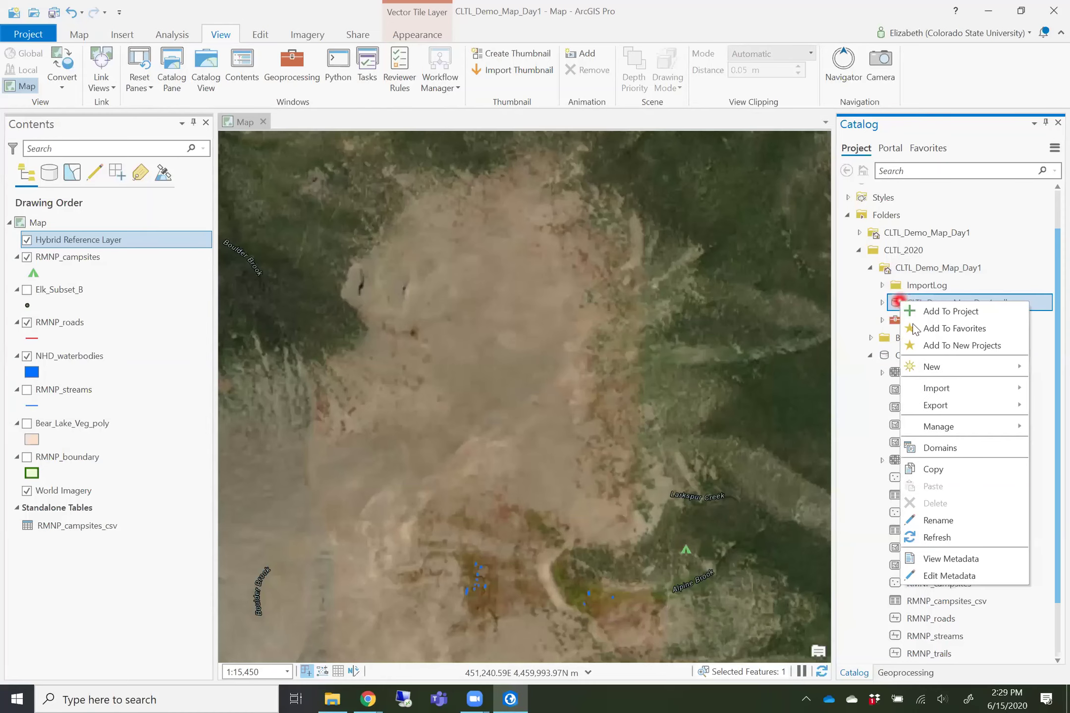
click(932, 369)
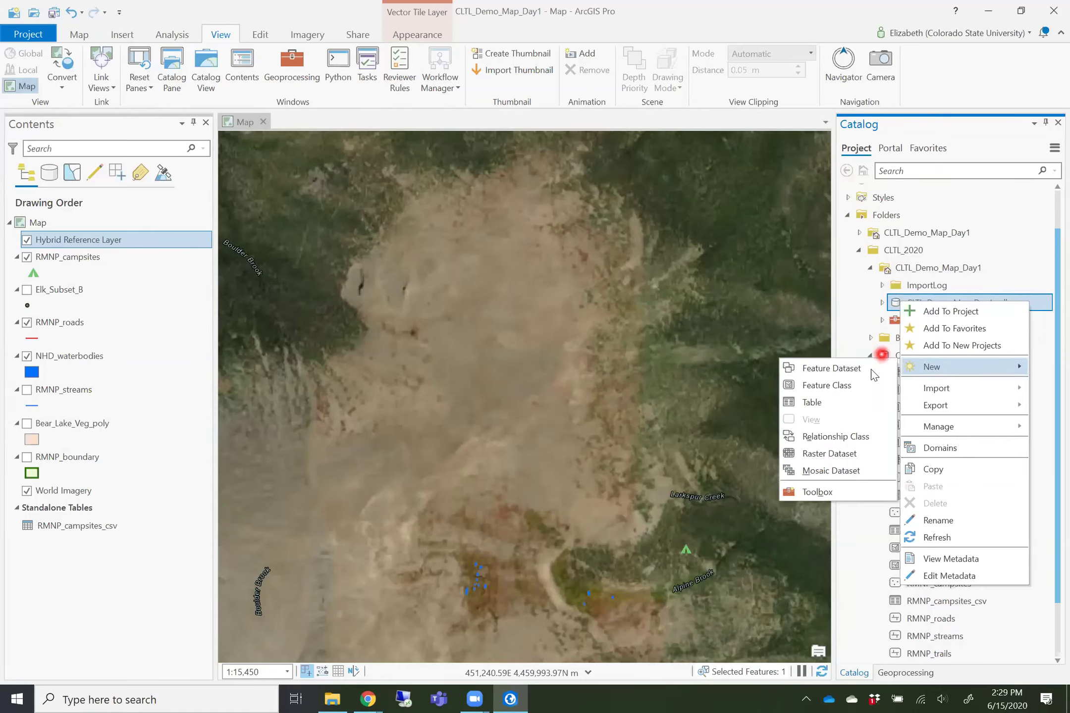
click(867, 386)
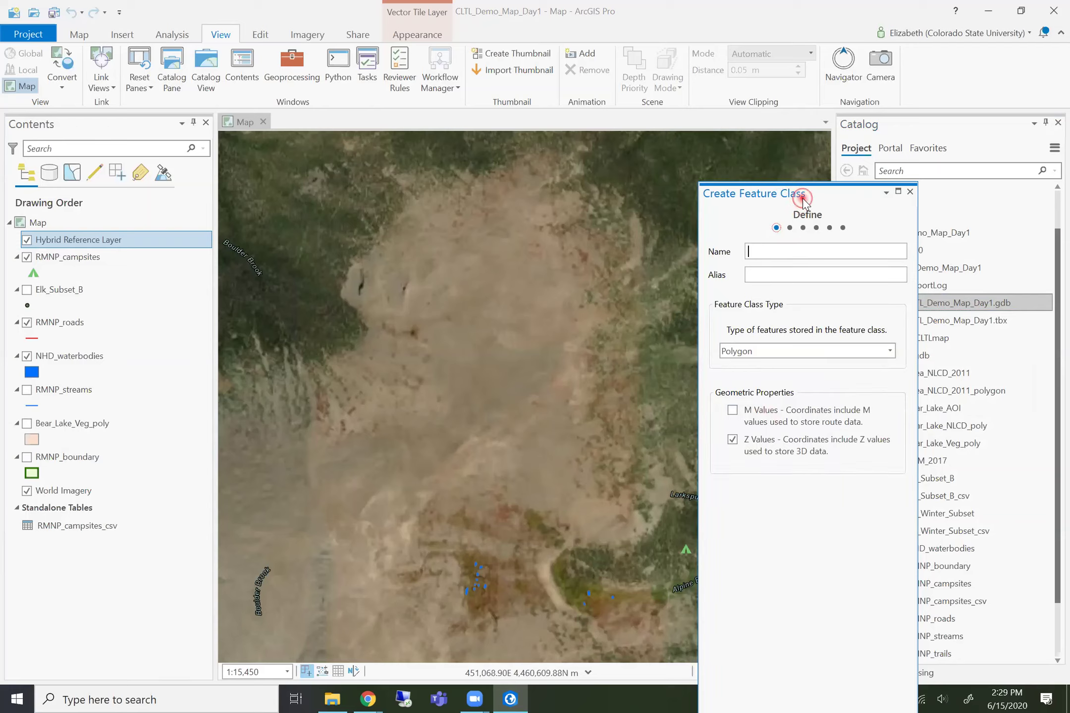
drag(802, 198, 812, 143)
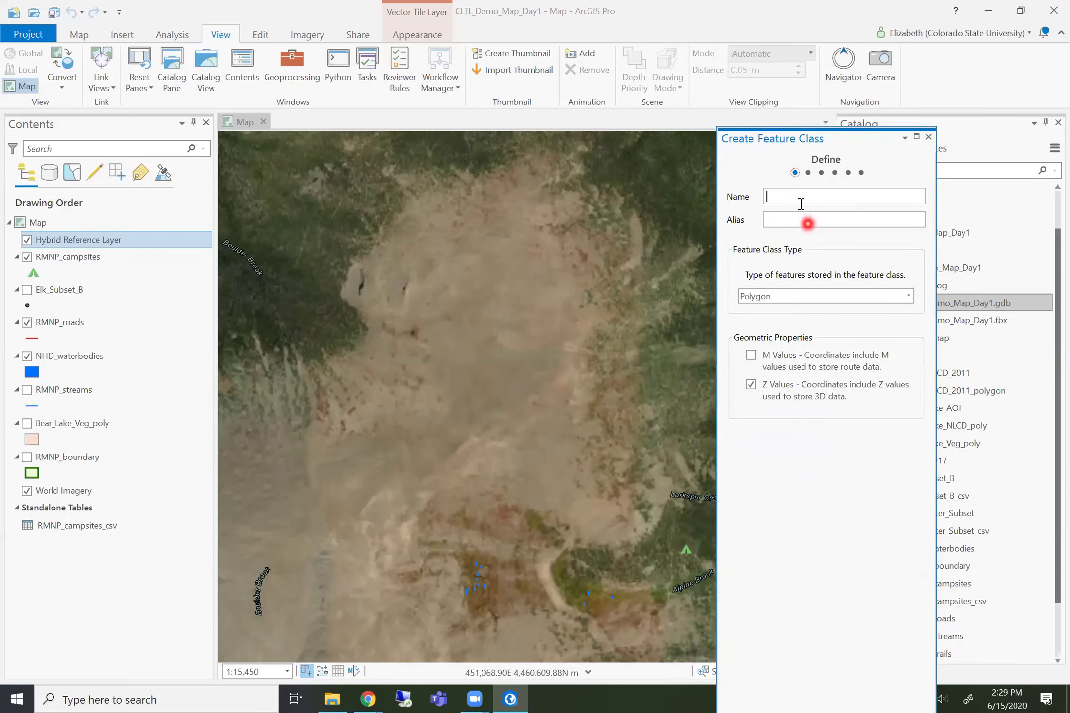
Name the new feature class trailheads and dock its Create Feature Class window.
click(800, 199)
text(trailheads)
drag(844, 128, 829, 82)
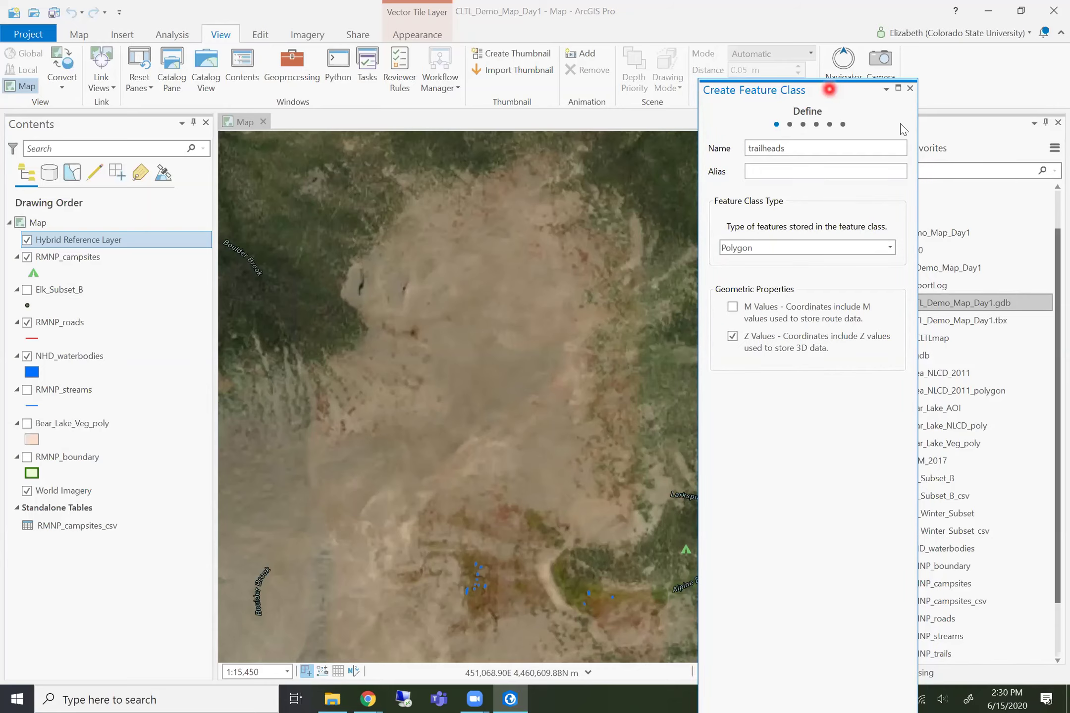
double_click(872, 90)
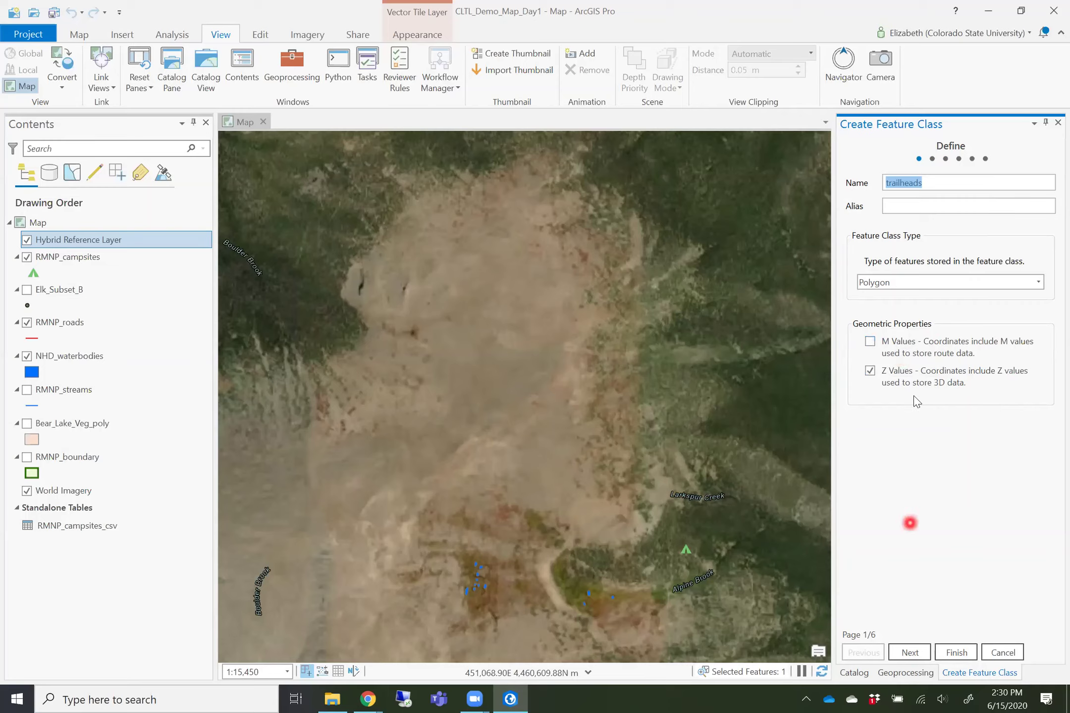
Add a field named TrailName to the trailheads feature class and keep Text as its data type.
click(909, 652)
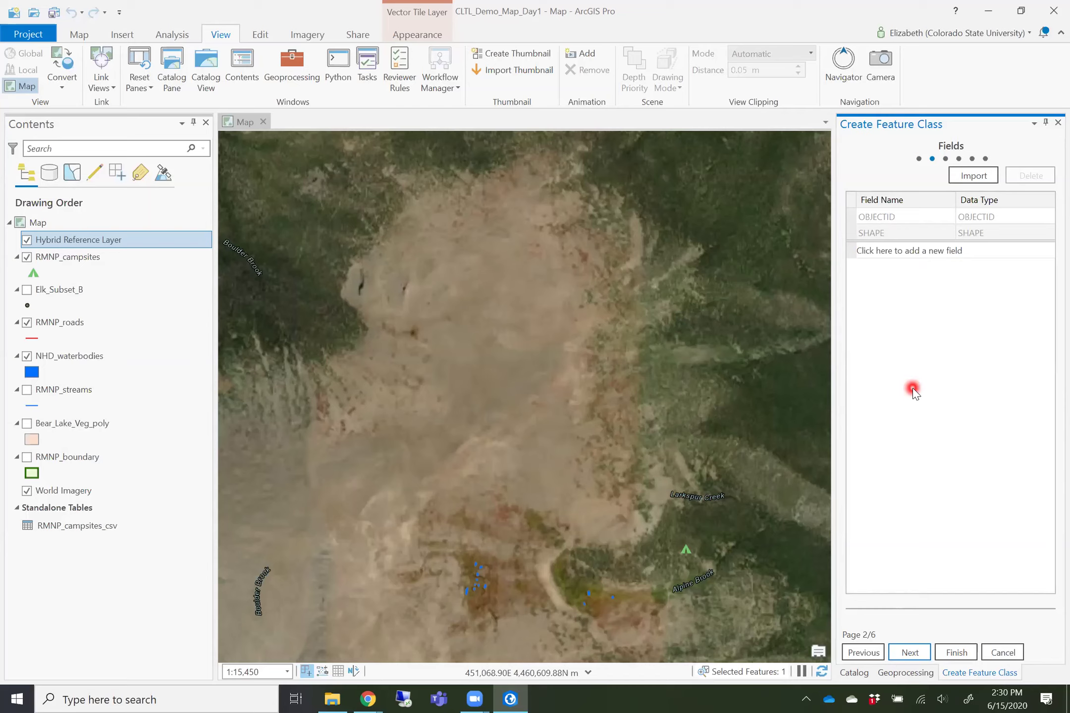
click(887, 256)
click(889, 252)
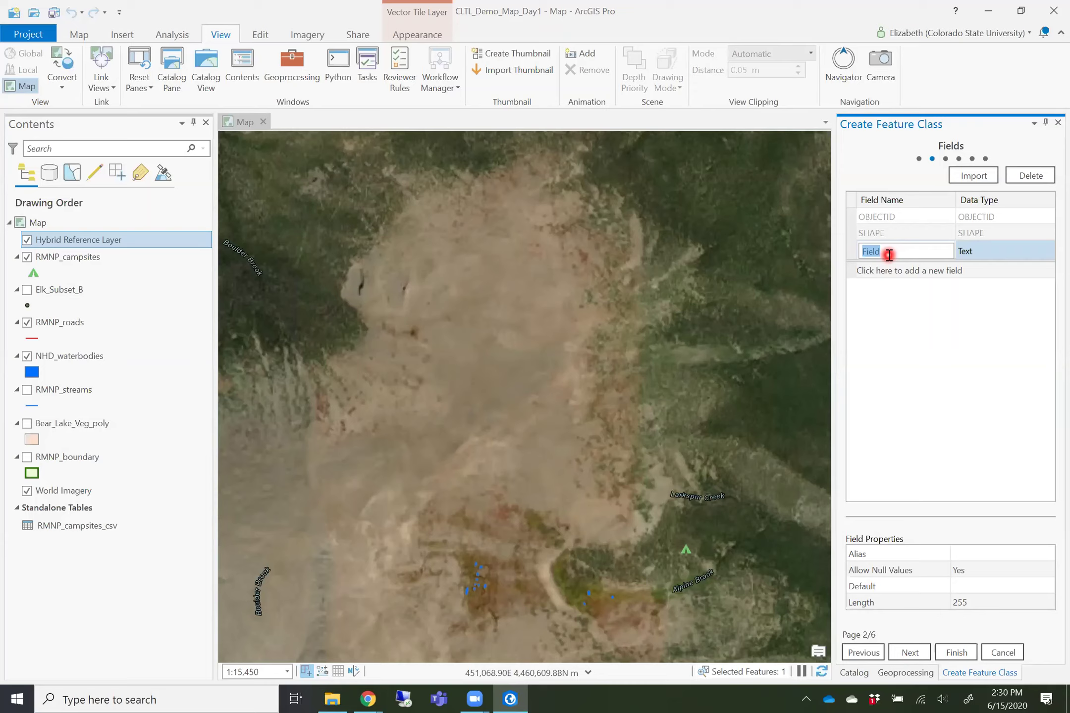
text(TrailName)
click(1003, 250)
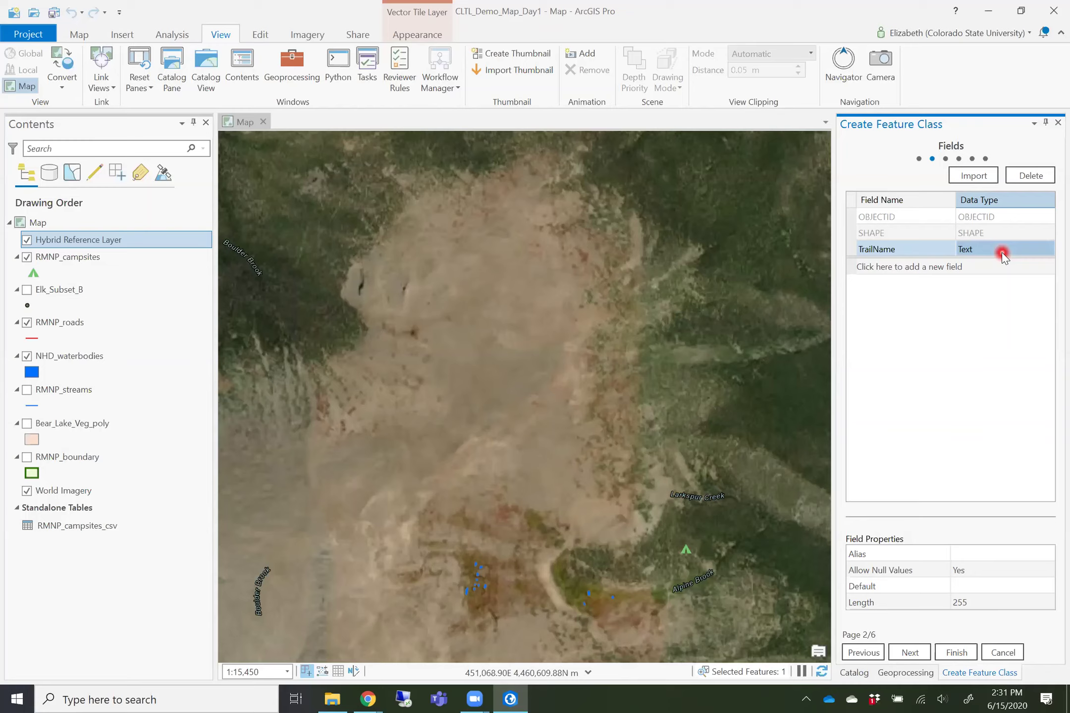
click(1001, 252)
click(1046, 250)
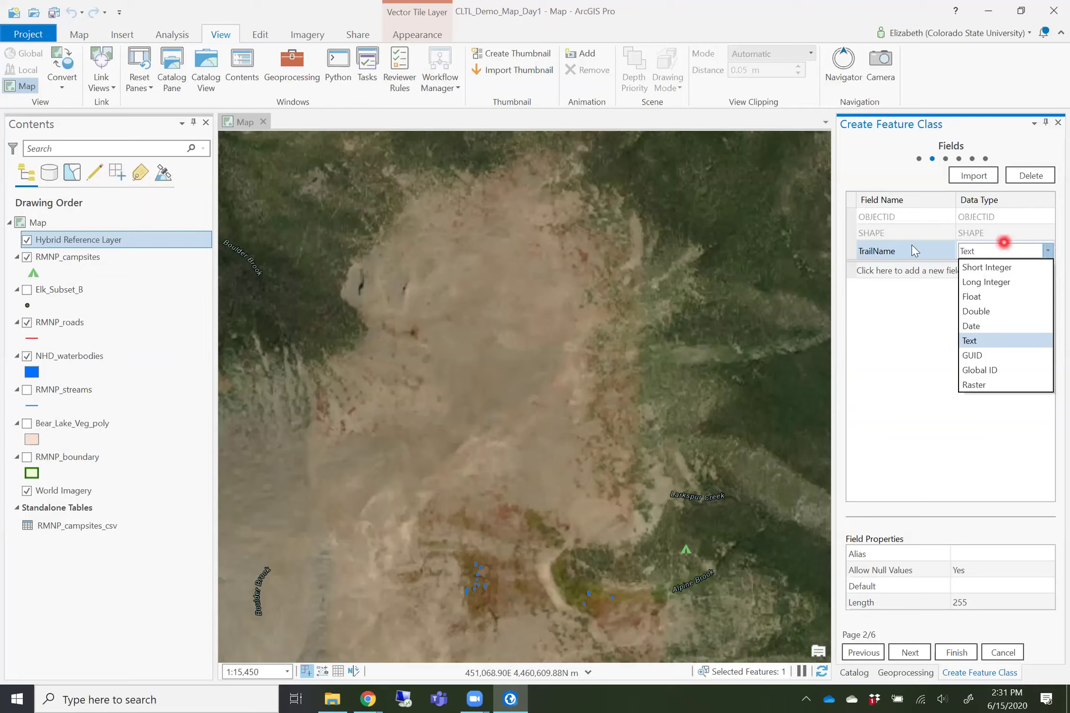
click(901, 312)
Add a second field named StartingElevation with the Short Integer data type.
click(895, 270)
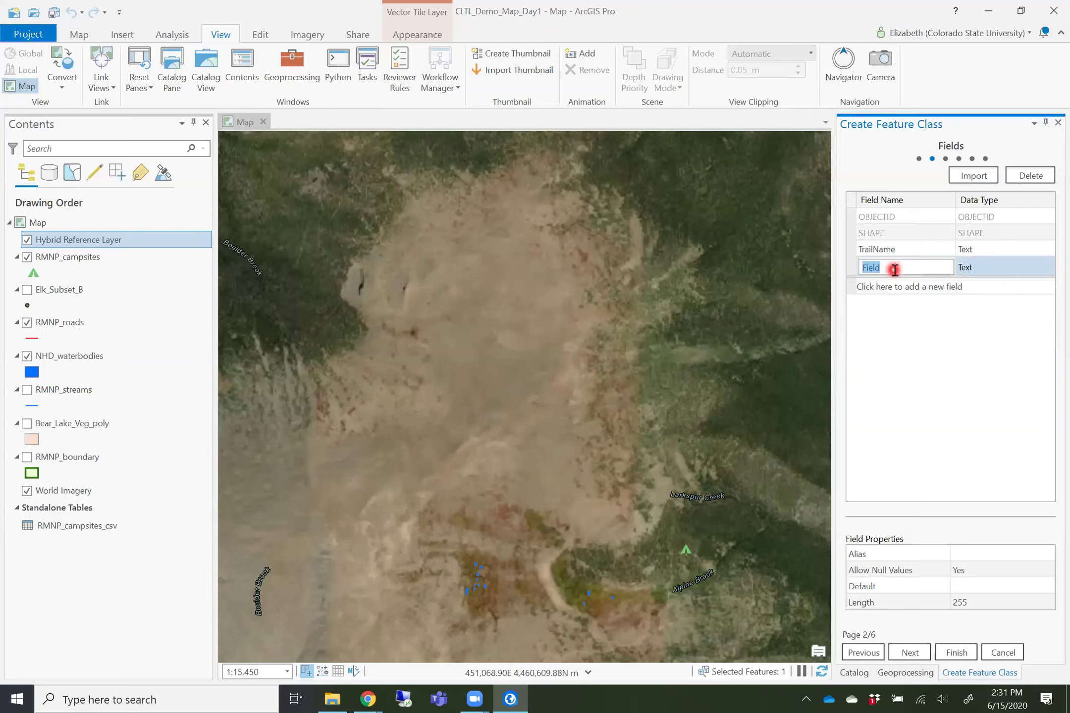
text(StartingElevation)
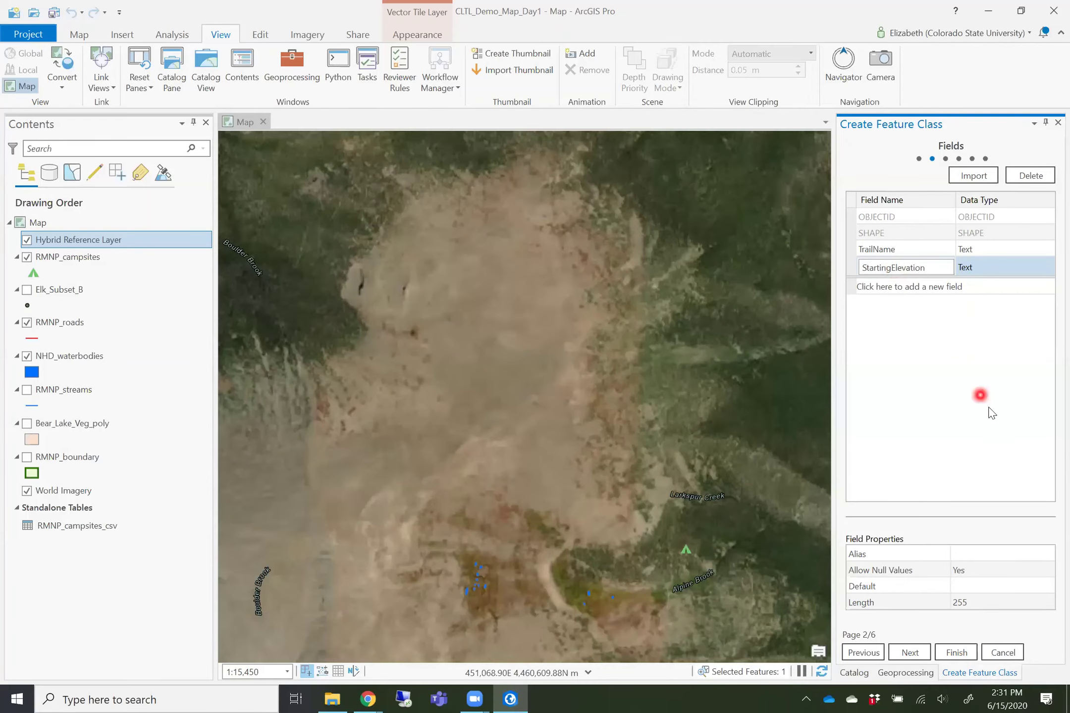
click(1014, 266)
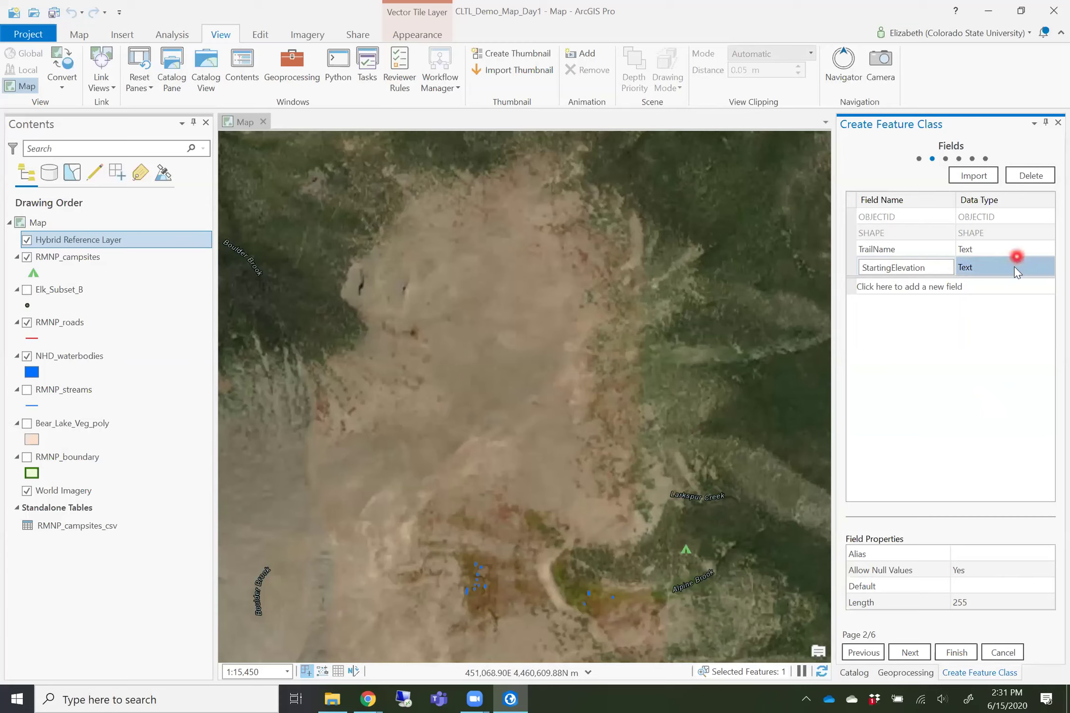
click(1047, 268)
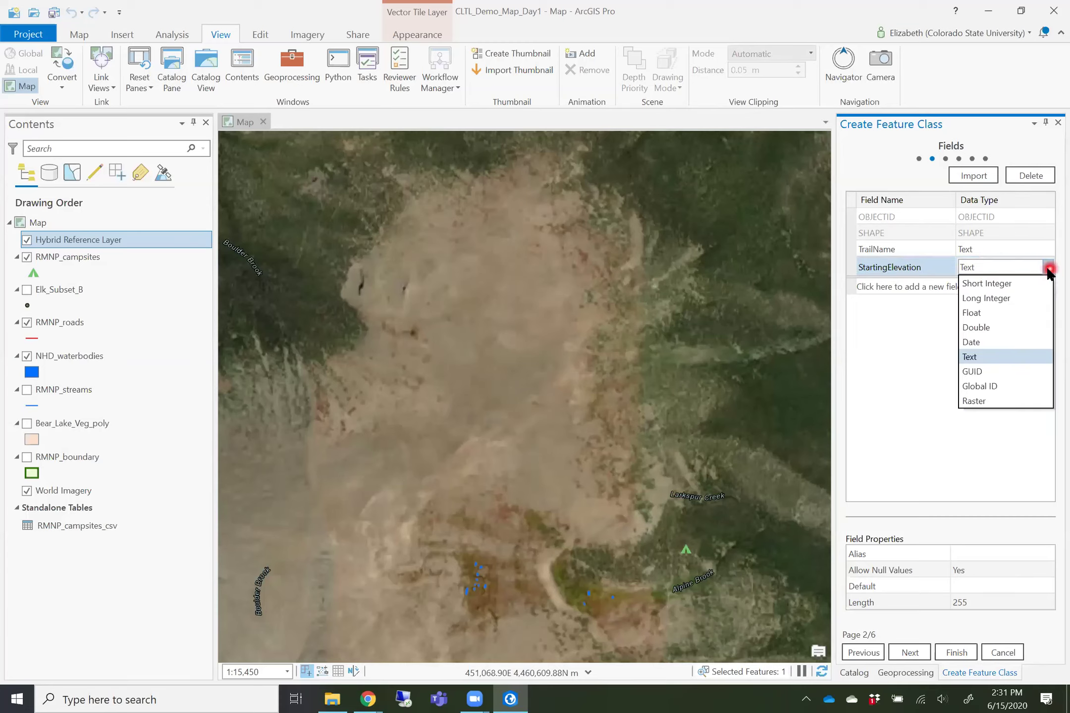
click(991, 284)
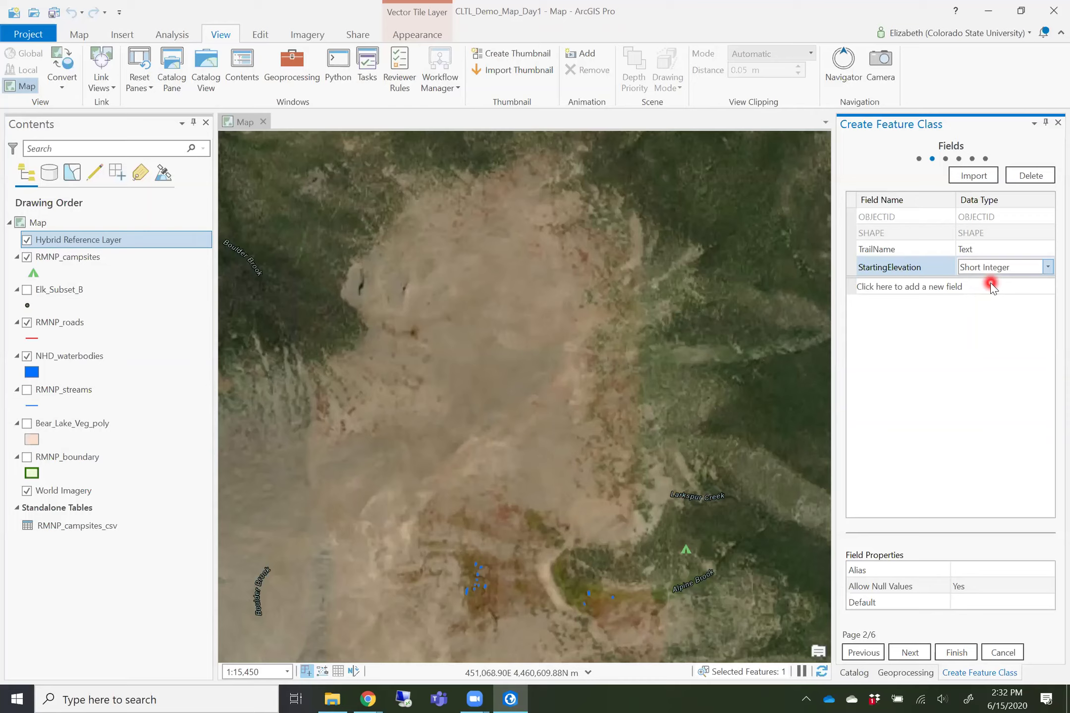
Browse the coordinate systems of the map's layers and keep NAD 1983 UTM Zone 13N as the XY coordinate system.
click(909, 652)
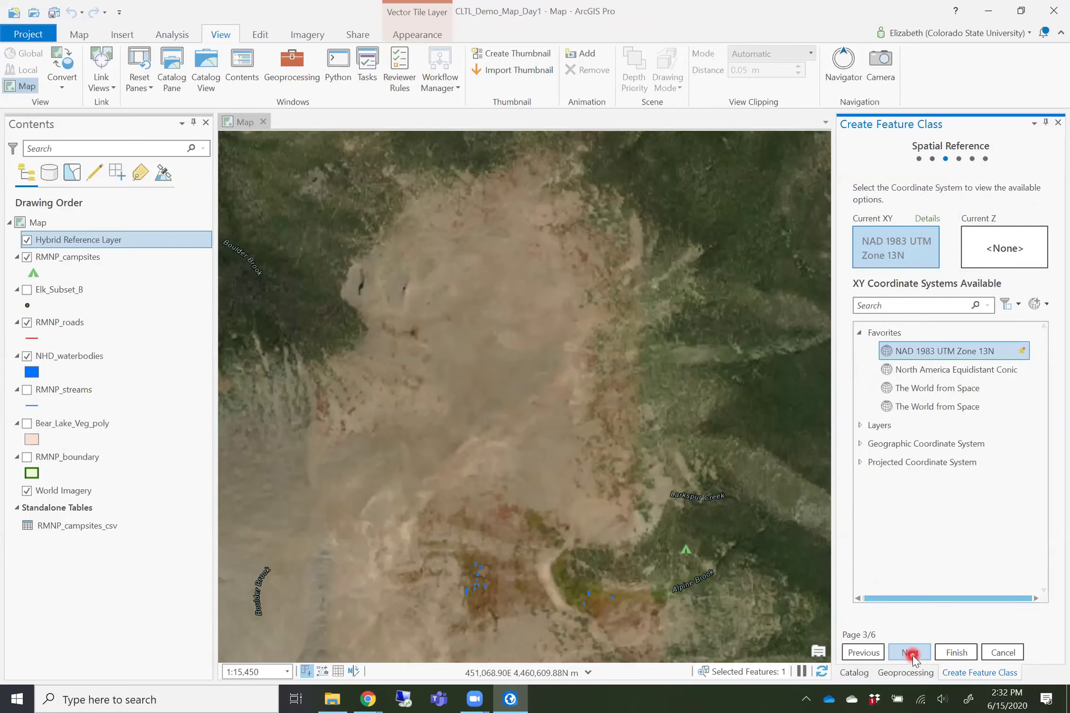
click(945, 461)
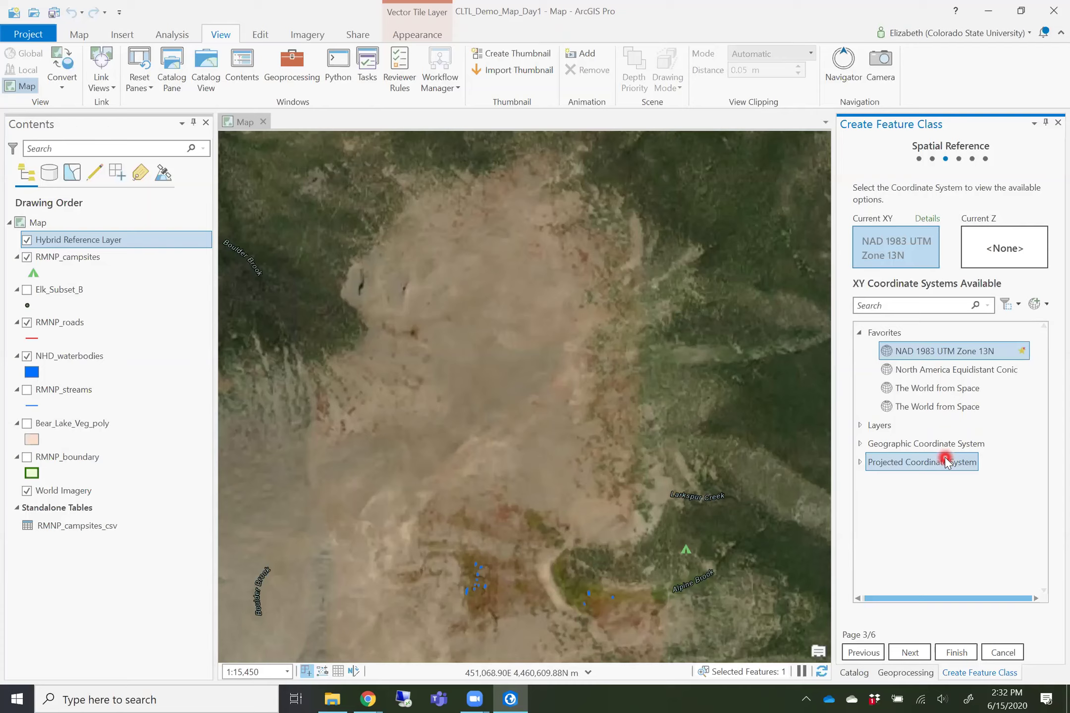
click(941, 389)
click(917, 372)
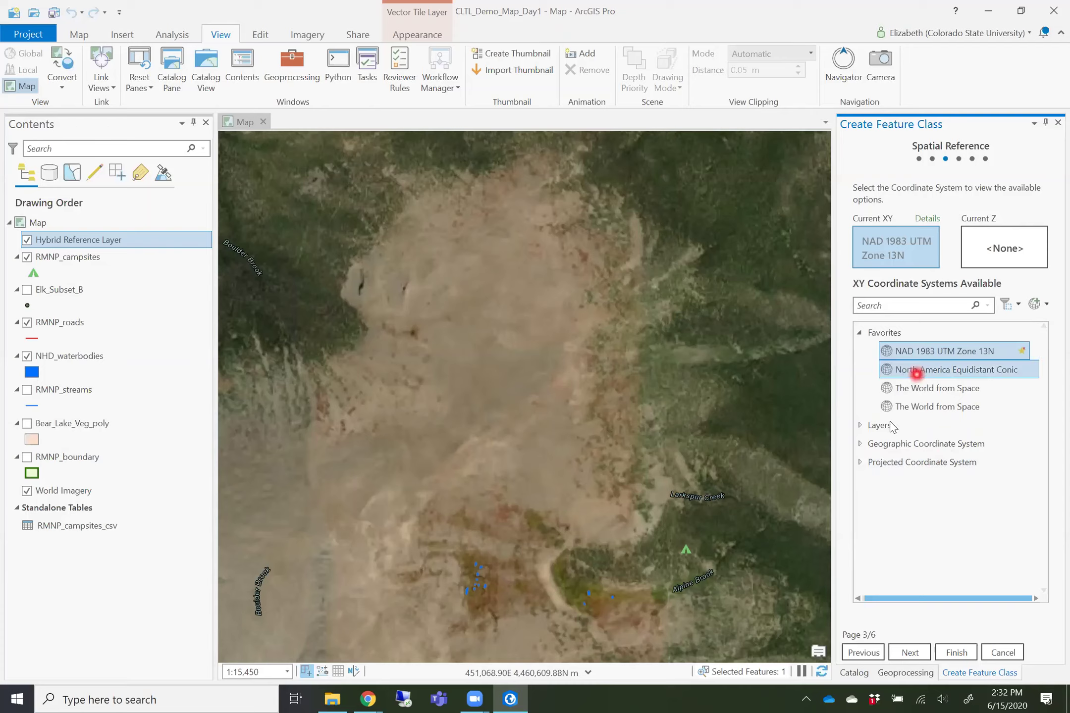
click(862, 426)
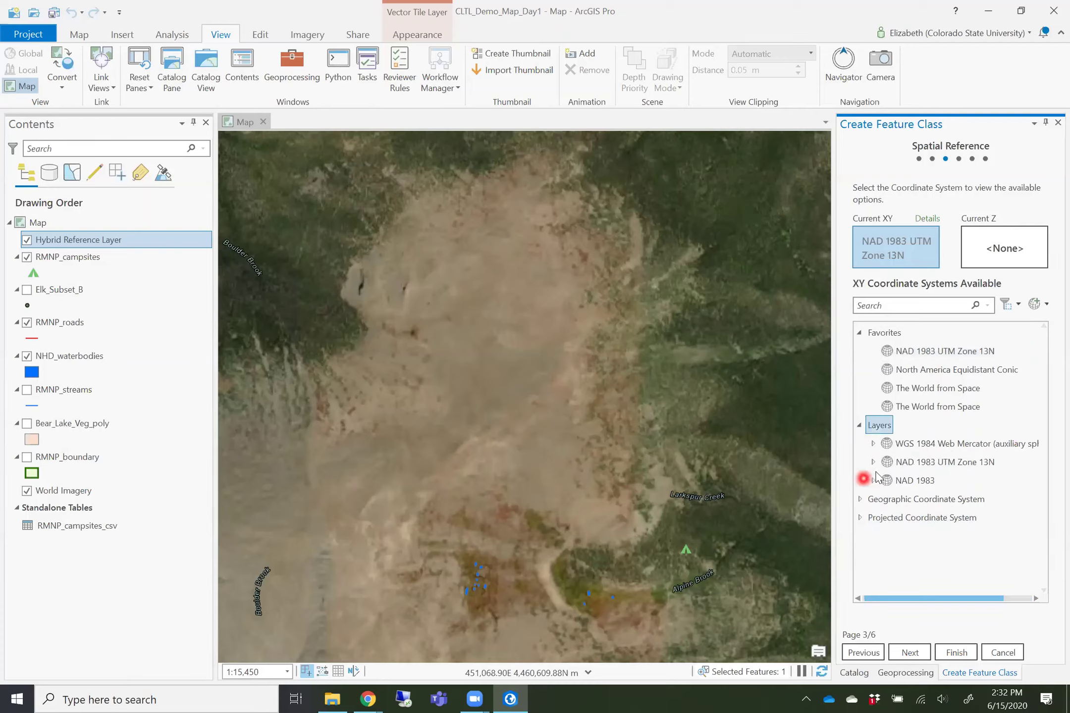
click(873, 462)
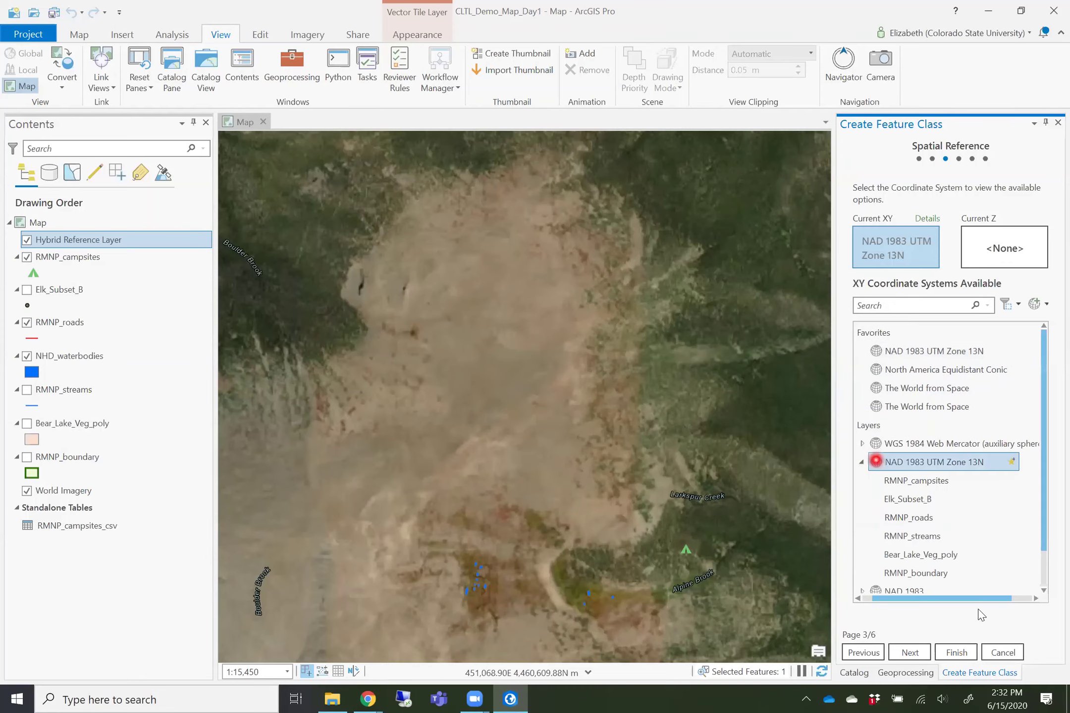
click(940, 539)
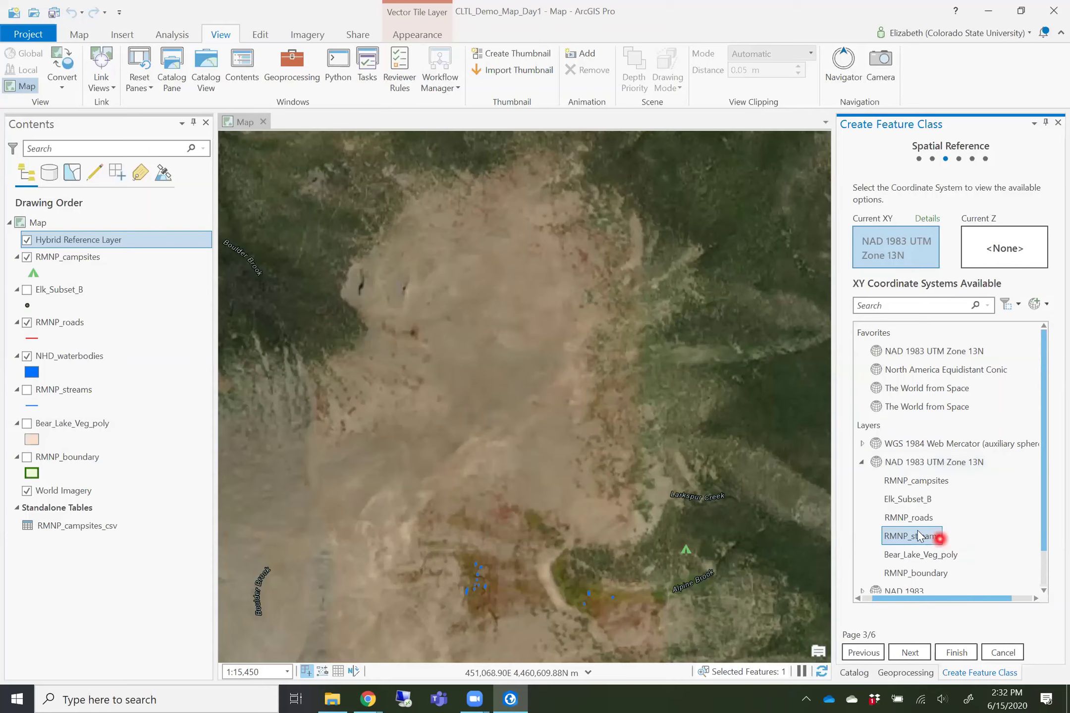
scroll(916, 536, right, 1)
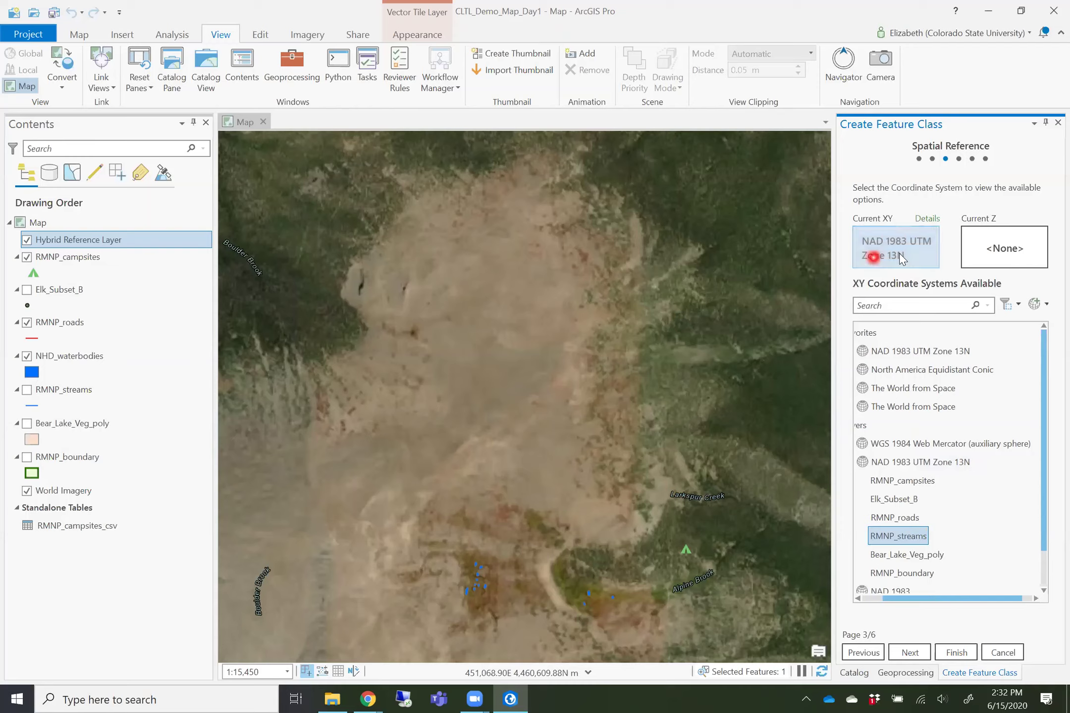
click(874, 249)
Accept the default tolerance, resolution and storage configuration, and finish creating the trailheads feature class.
click(913, 654)
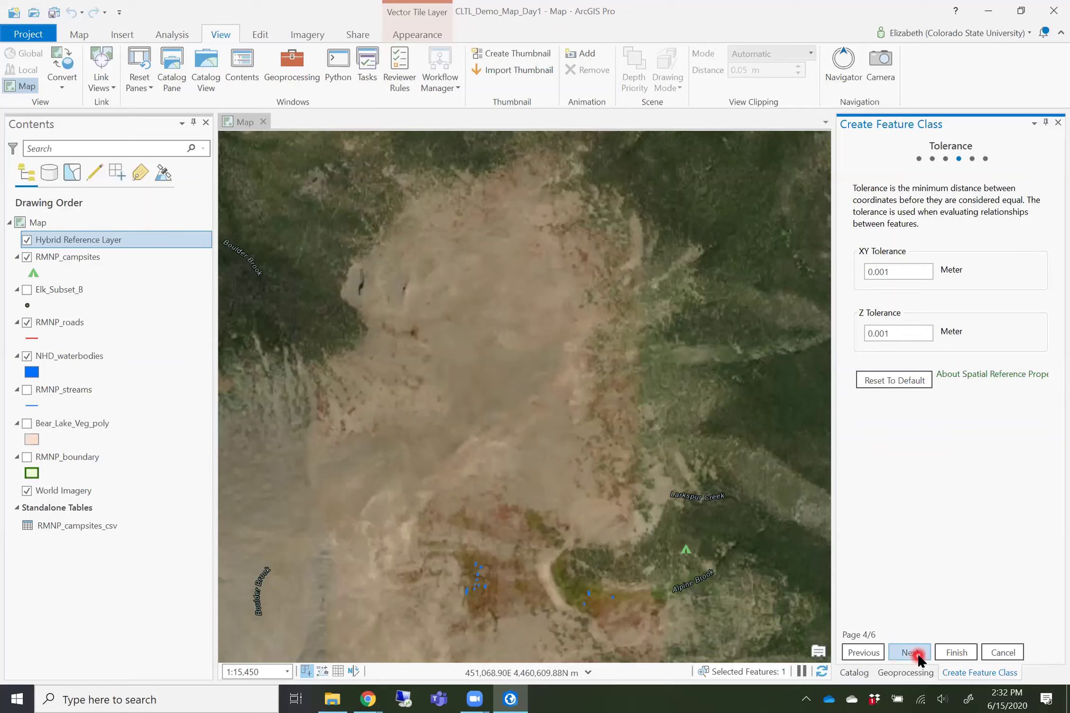
click(911, 653)
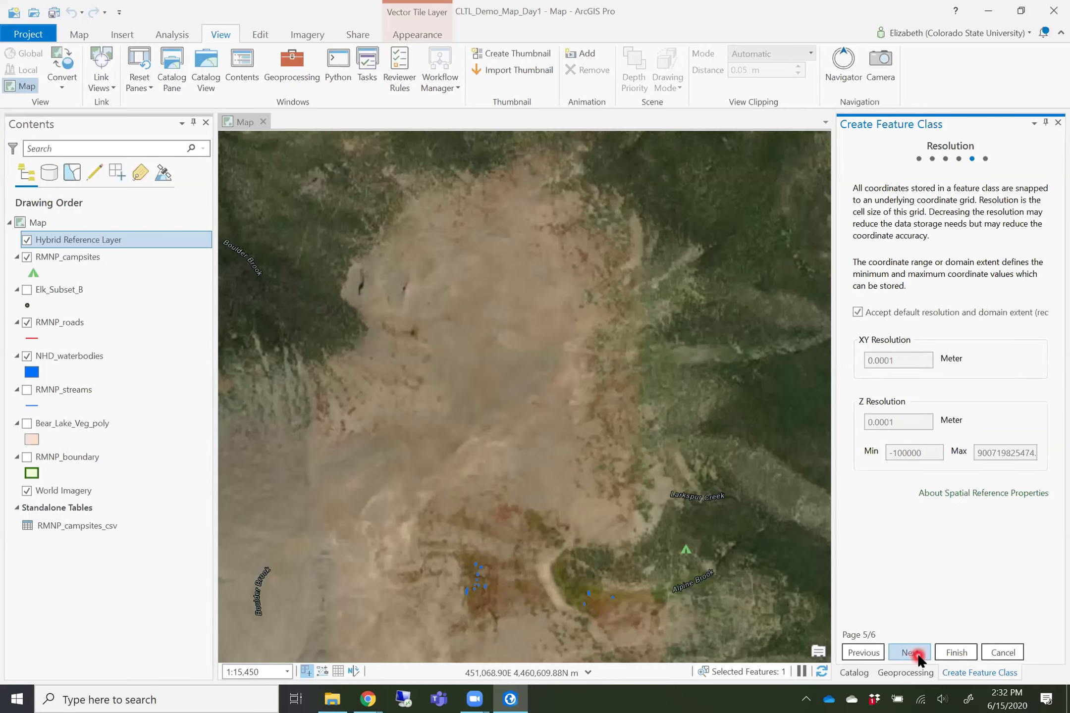
click(912, 653)
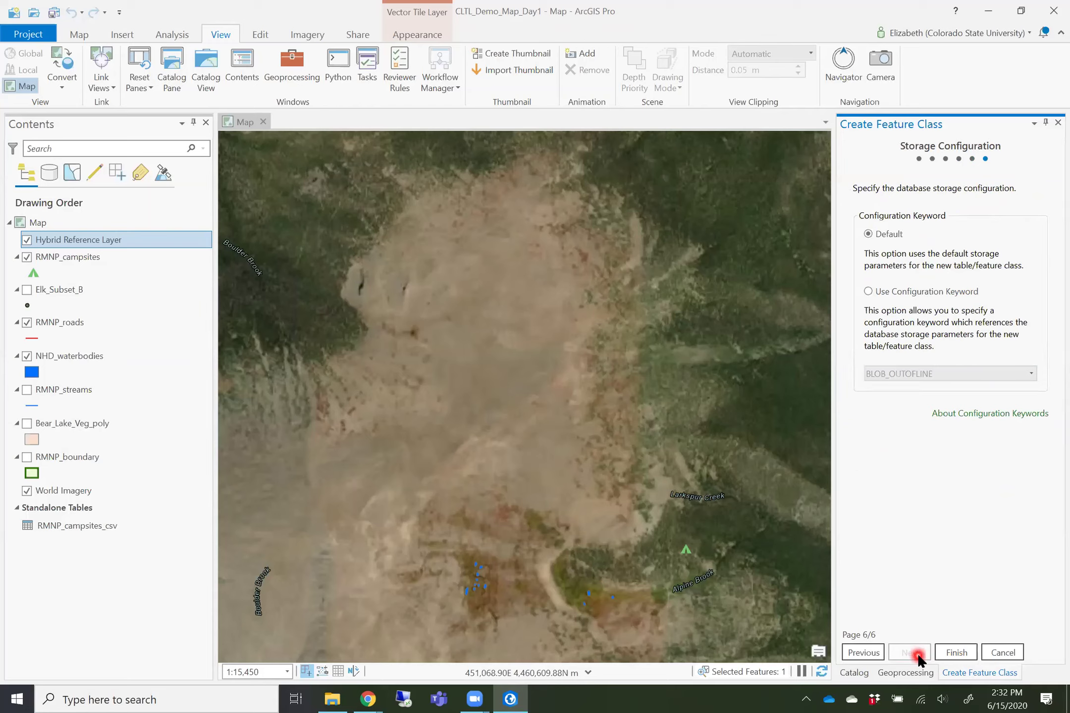
click(946, 656)
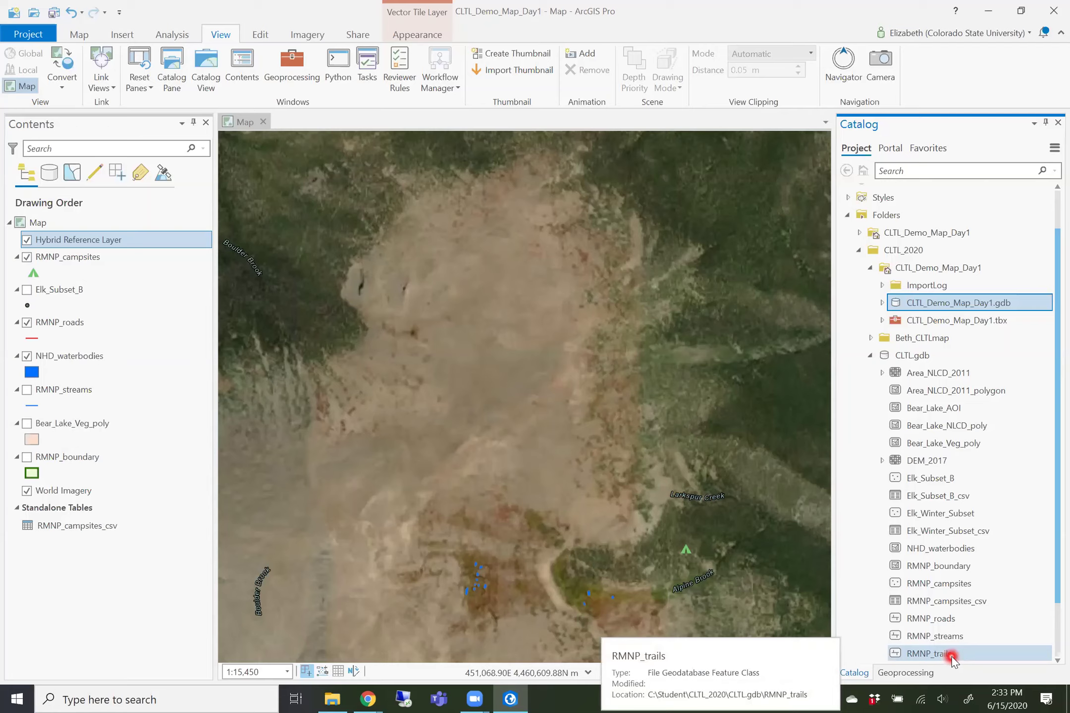
Expand CLTL_Demo_Map_Day1.gdb to check its contents and start a new shapefile in the CLTL_Demo_Map_Day1 folder inside CLTL_2020.
click(882, 303)
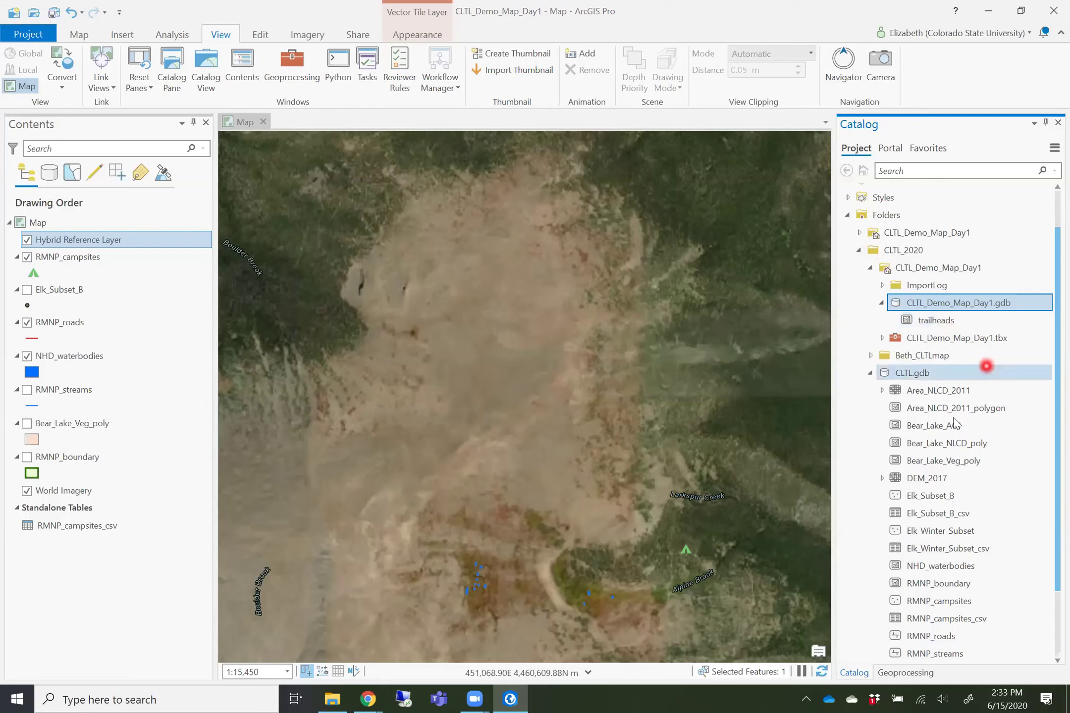
scroll(956, 420, down, 2)
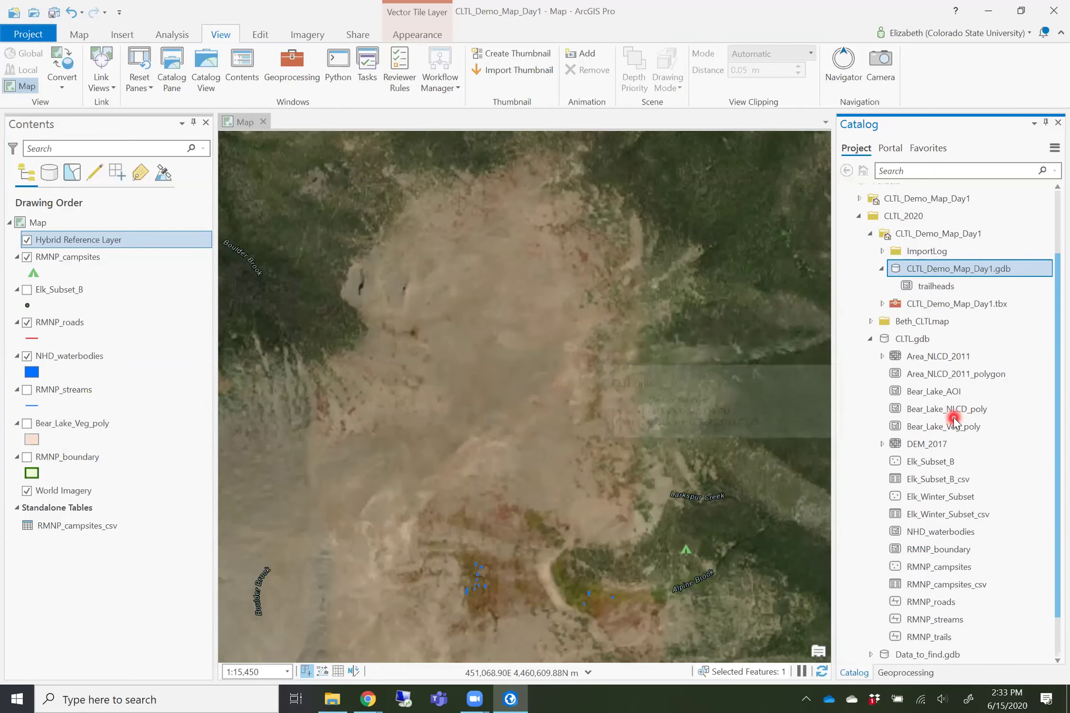
scroll(953, 422, up, 2)
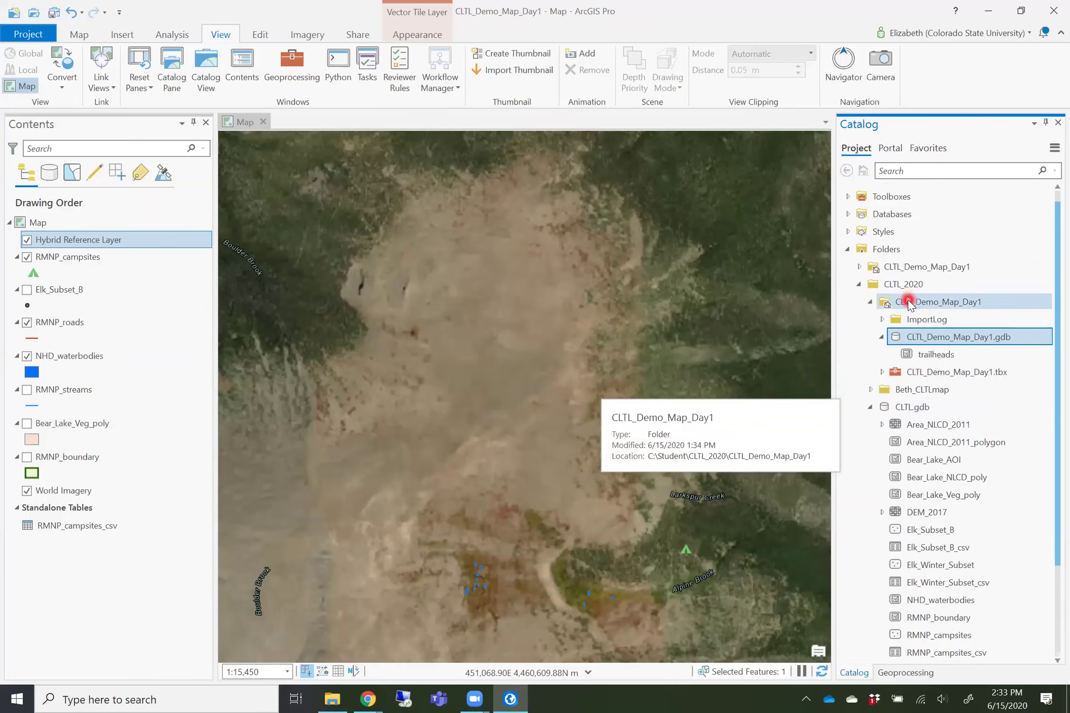
right_click(909, 303)
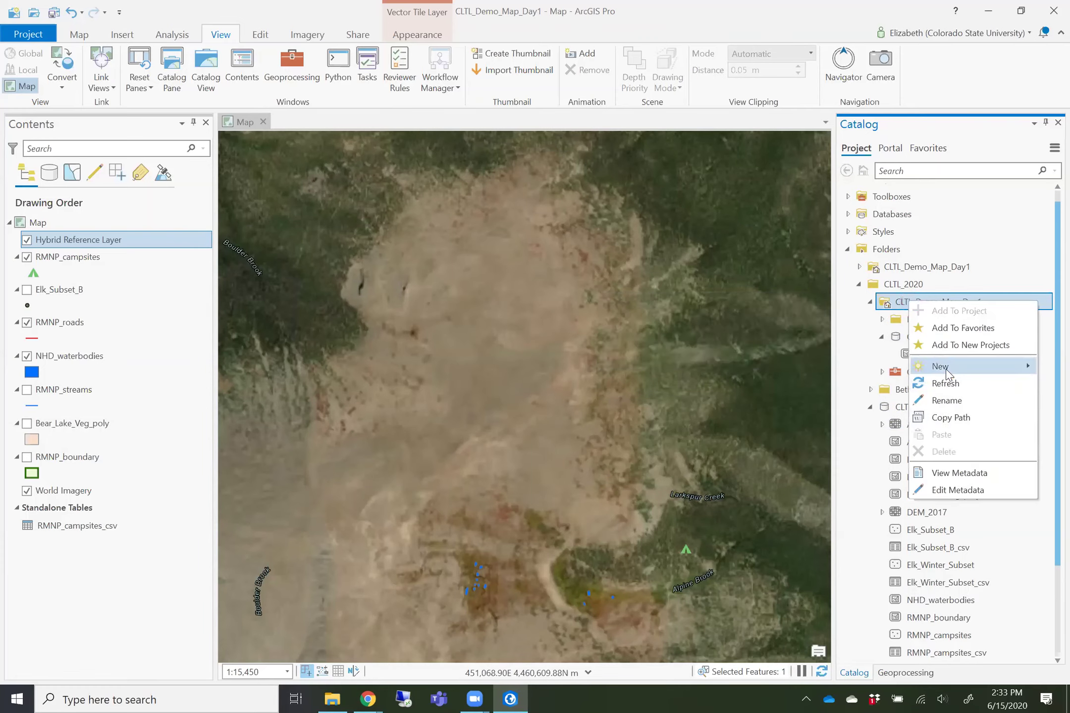
mouse_move(946, 375)
click(844, 487)
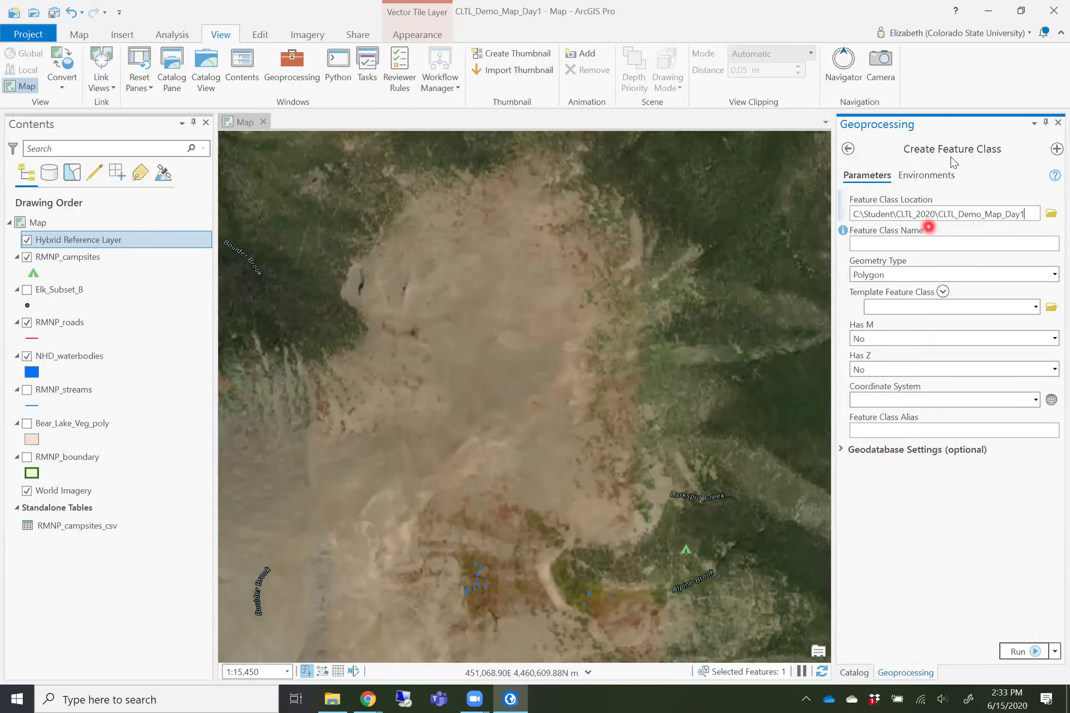
Try to create the shapefile as nsm without a coordinate system, and check the project folder for it.
click(975, 245)
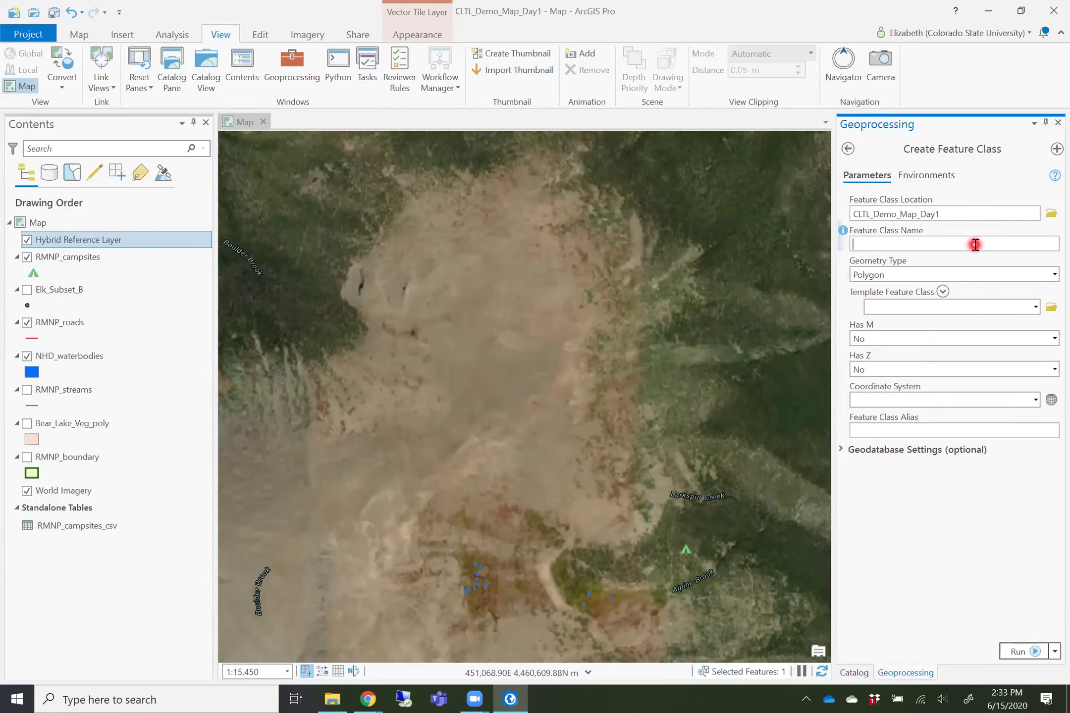
text(nsm)
click(1032, 402)
click(1018, 650)
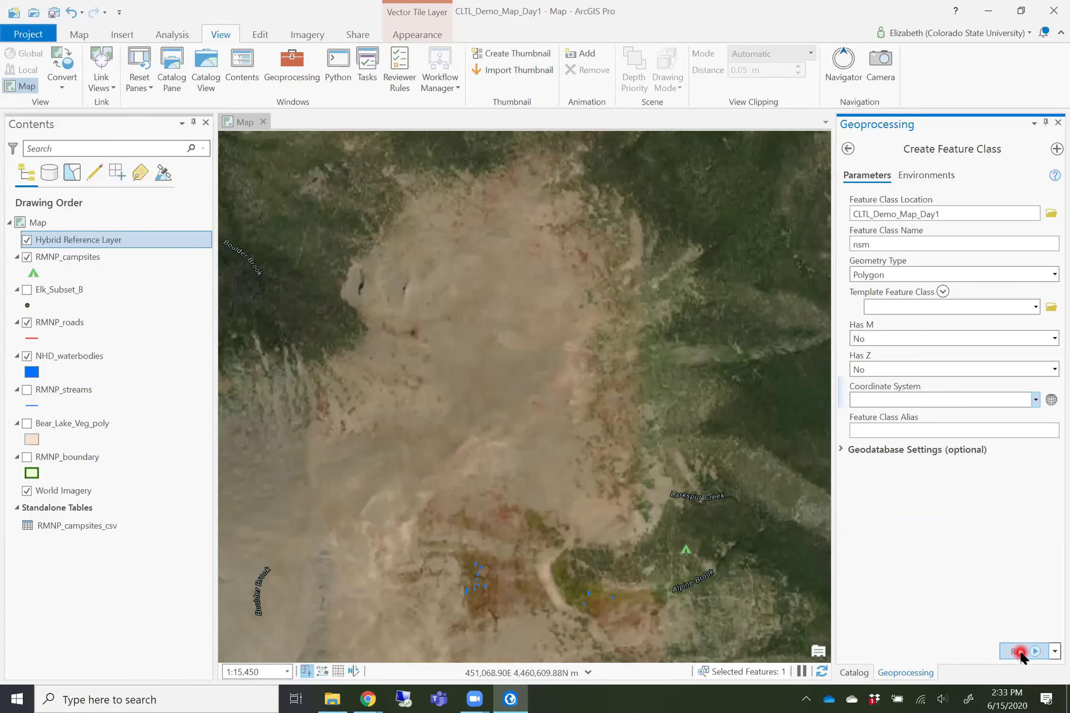
click(868, 674)
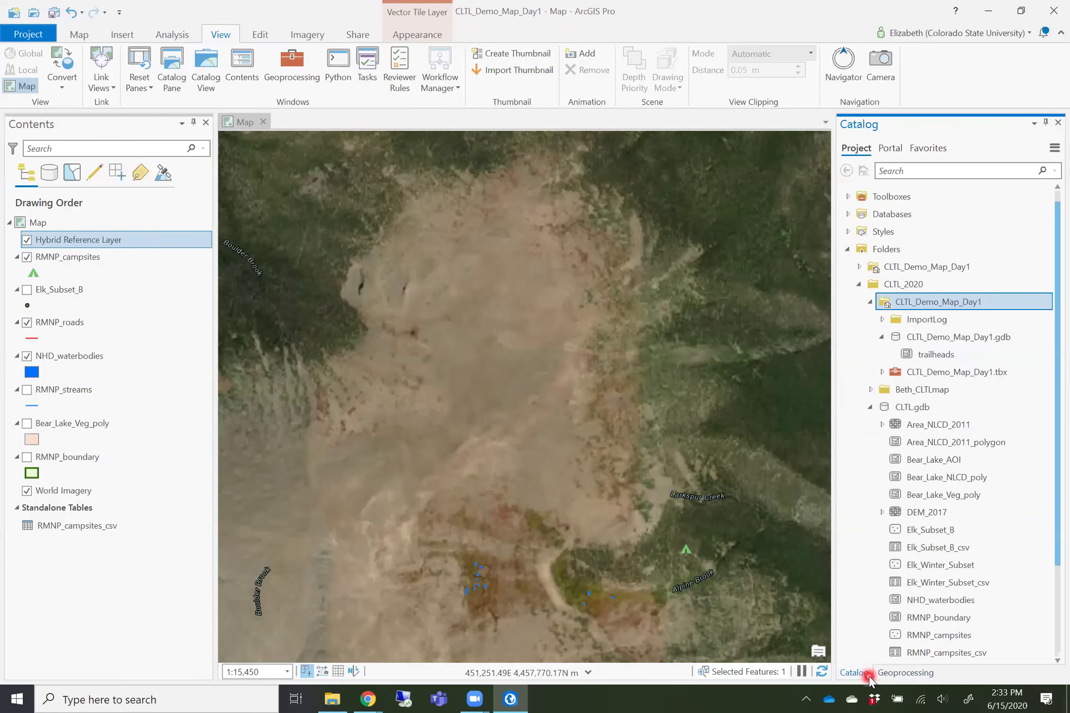
click(956, 301)
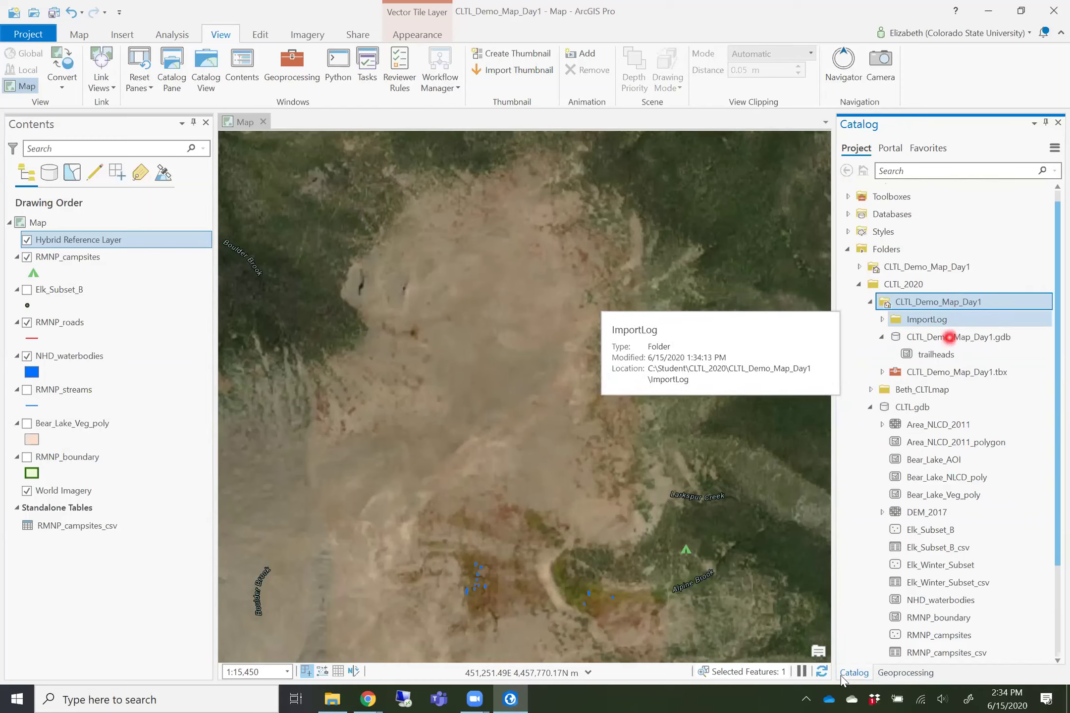
click(925, 677)
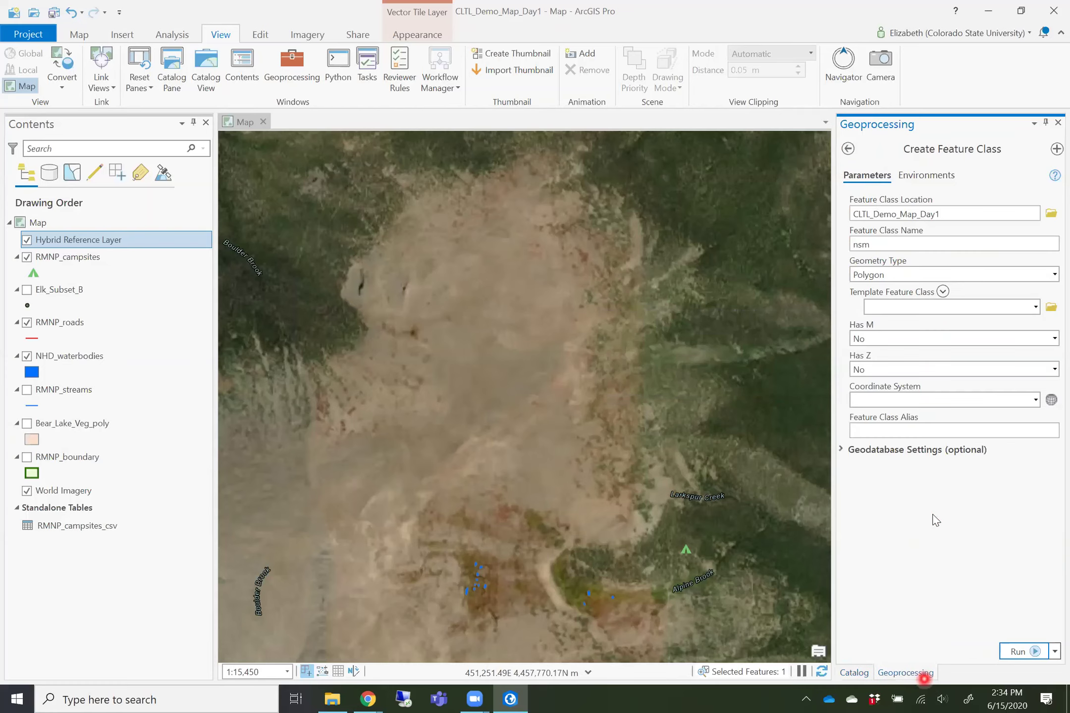
Expand the optional geodatabase settings and name the new shapefile trailheads2.
click(916, 451)
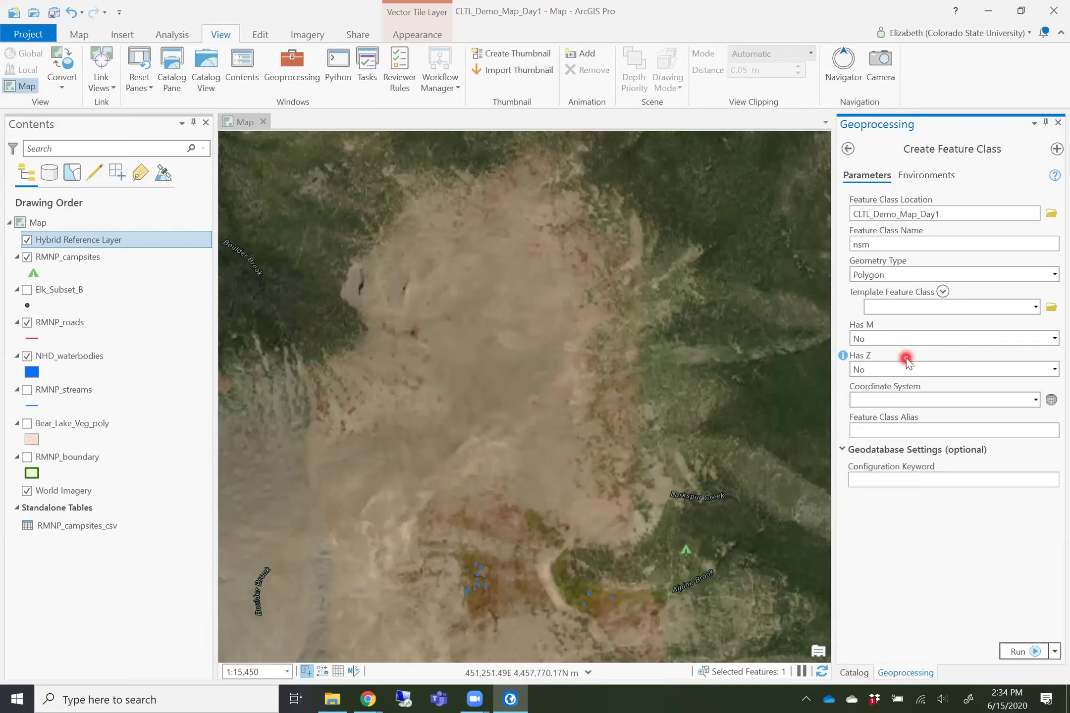
key(ctrl+a)
text(name)
key(BackSpace)
key(BackSpace)
key(BackSpace)
key(BackSpace)
text(trailheads2)
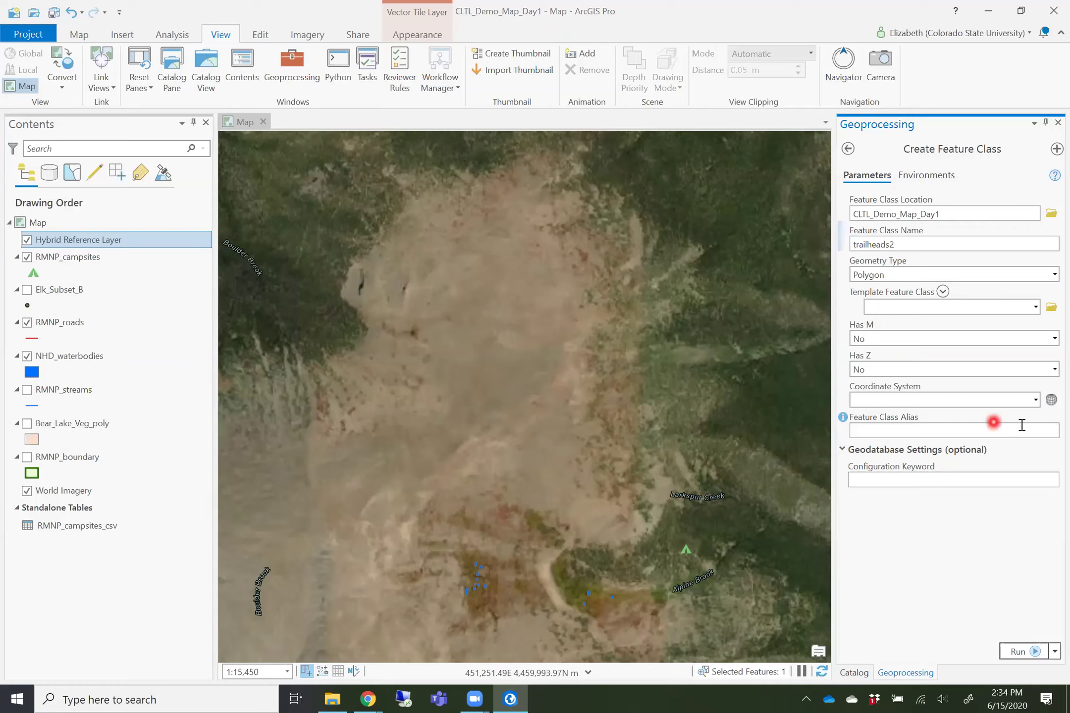
Take the shapefile's coordinate system from RMNP_streams, NAD_1983_UTM_Zone_13N, and run the Create Feature Class tool.
click(1034, 399)
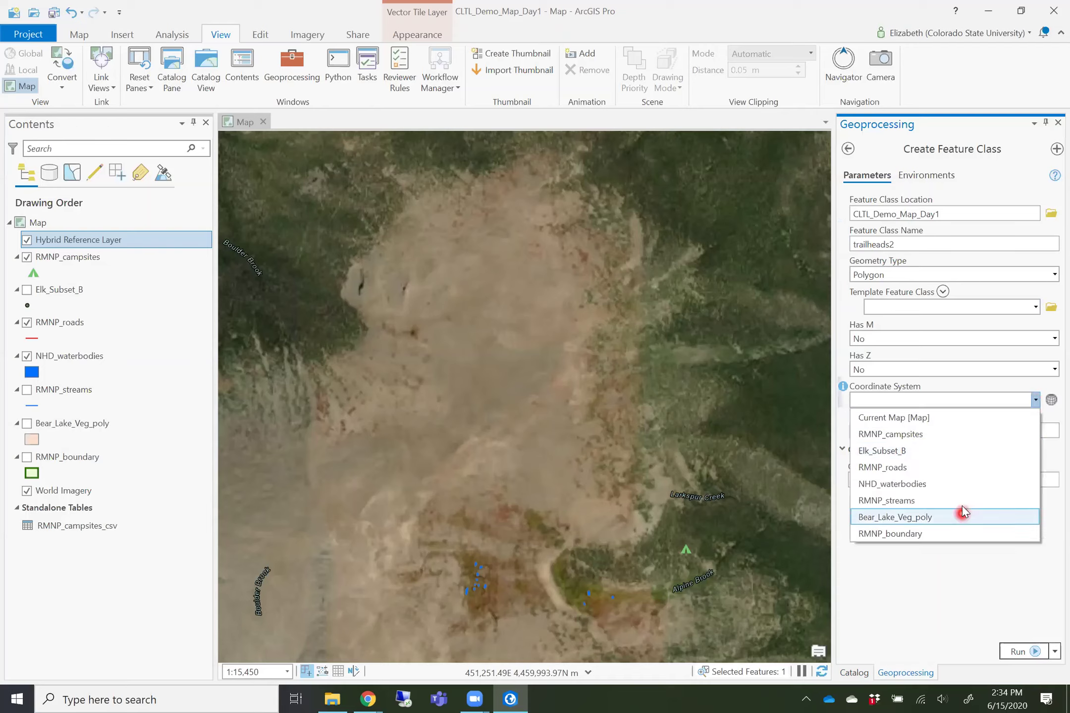
click(961, 503)
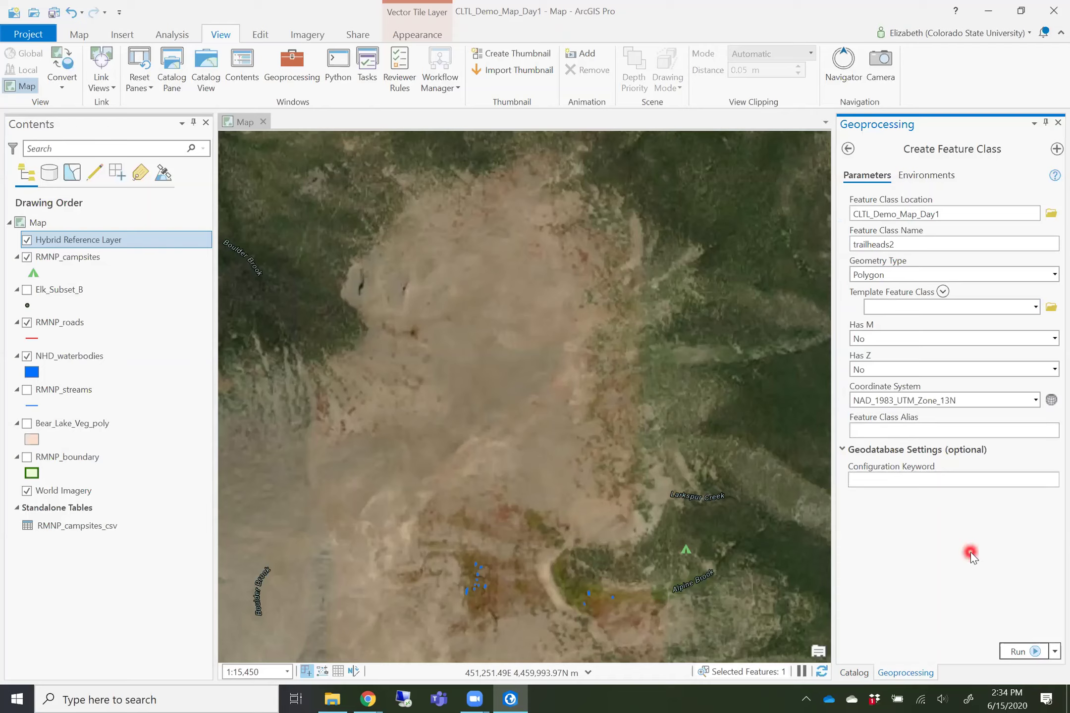
click(1018, 652)
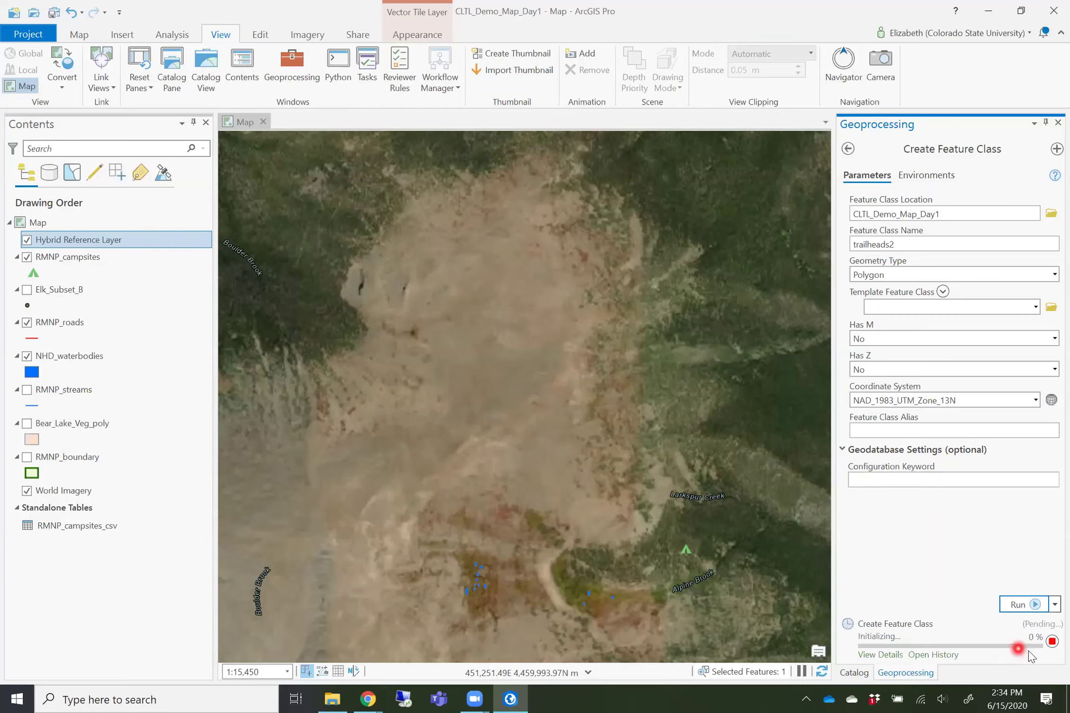
Open the attribute table of the trailheads2 layer.
mouse_move(1028, 651)
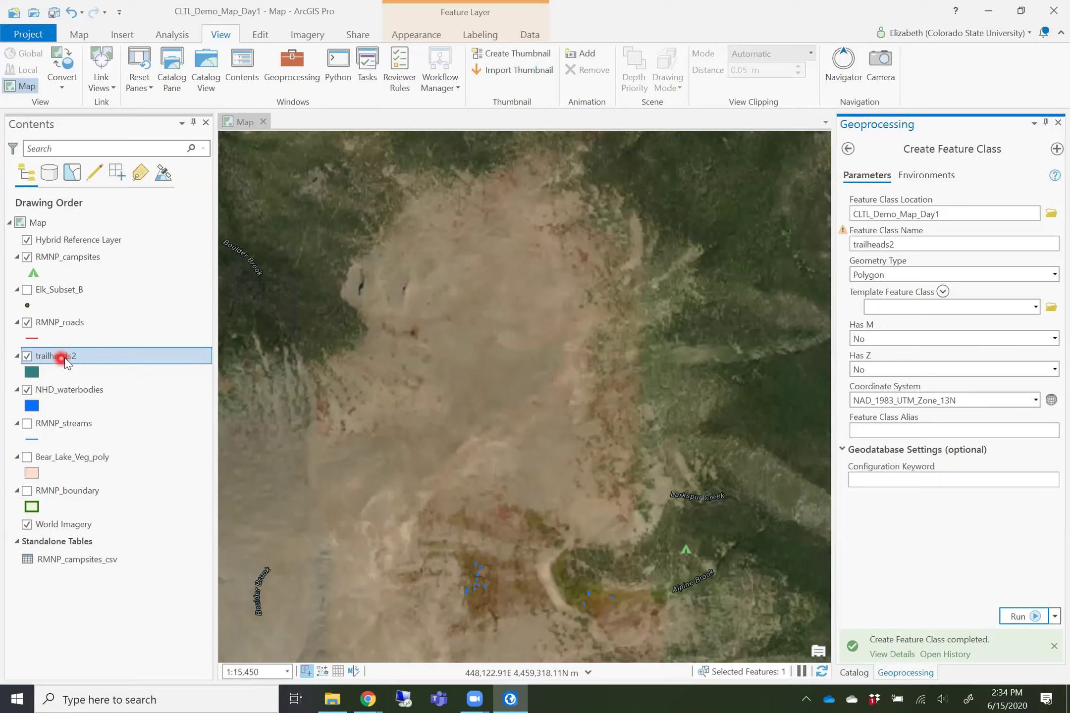
right_click(105, 357)
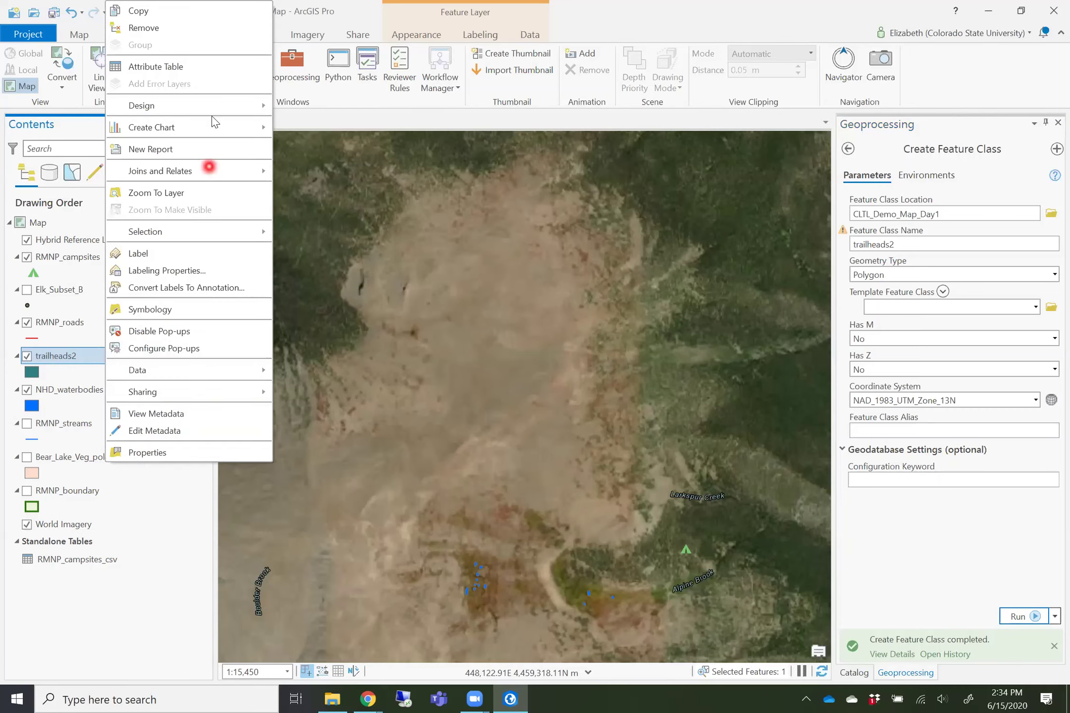
click(214, 68)
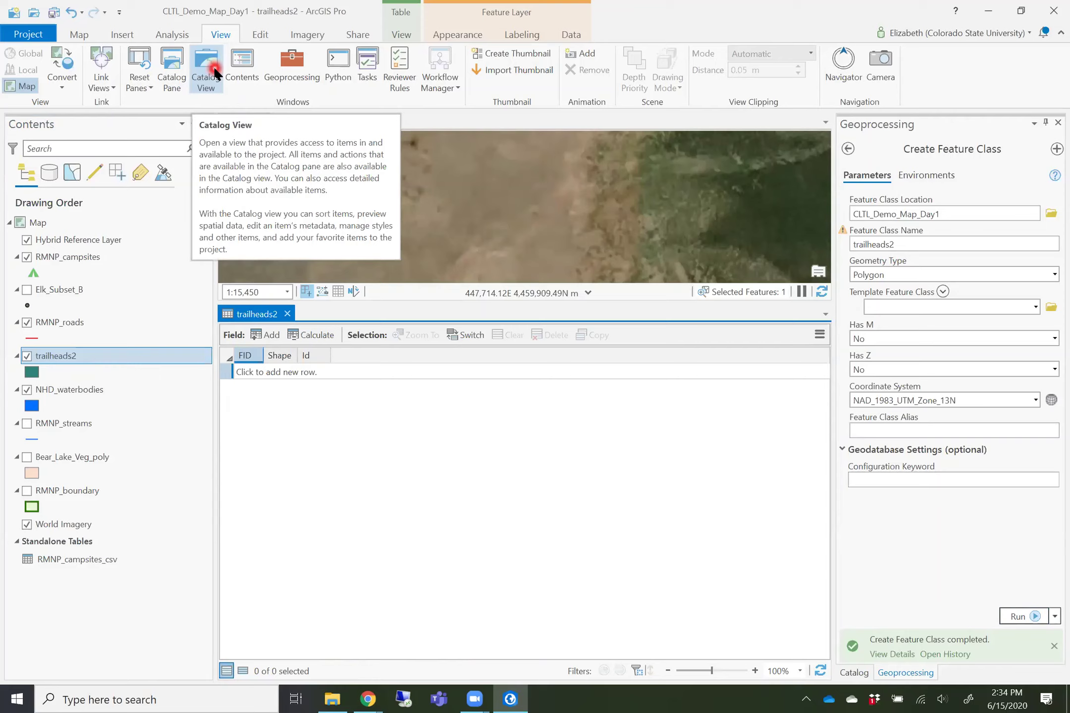
click(273, 427)
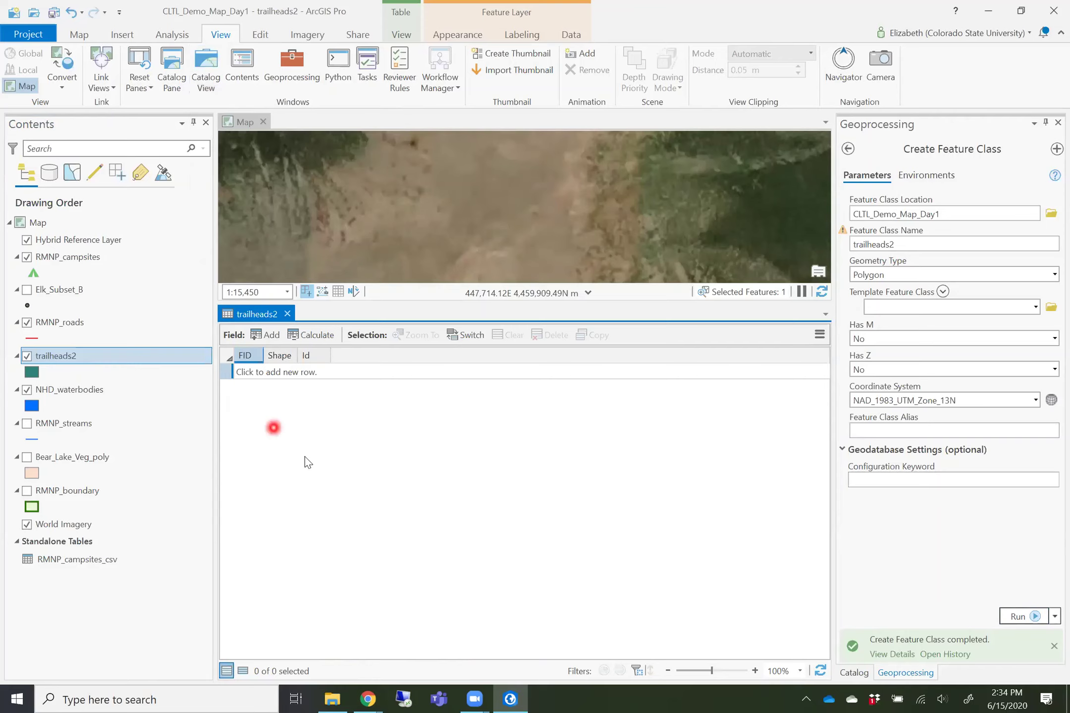
click(325, 472)
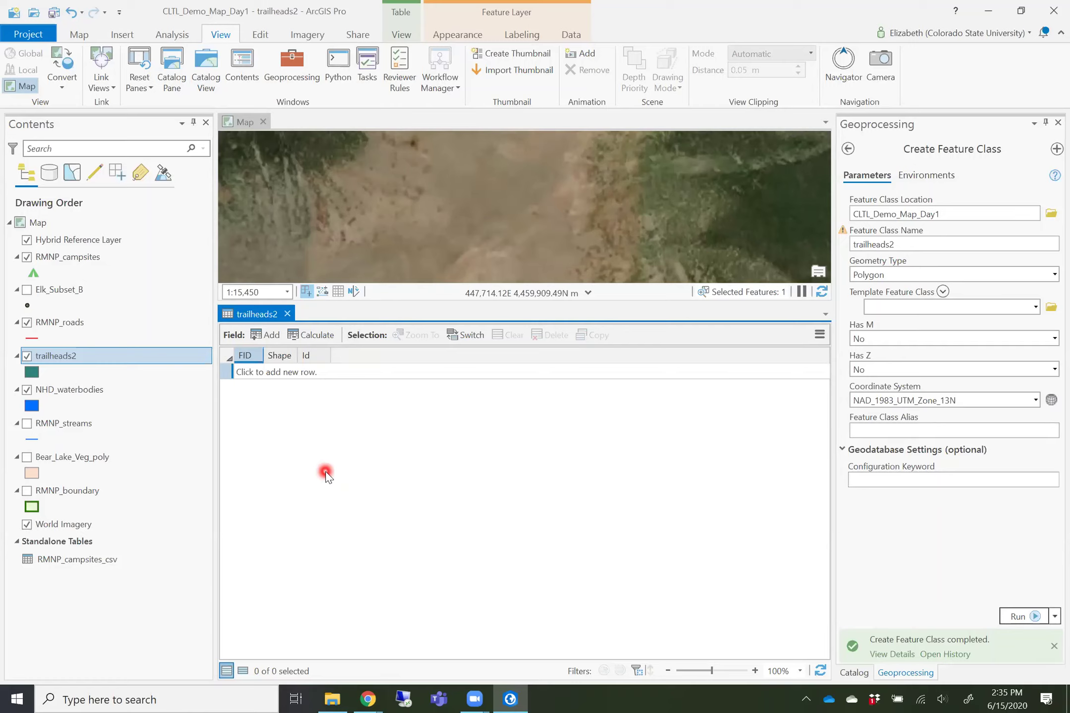
Add a new field named TrailName with data type Text to trailheads2.
click(269, 336)
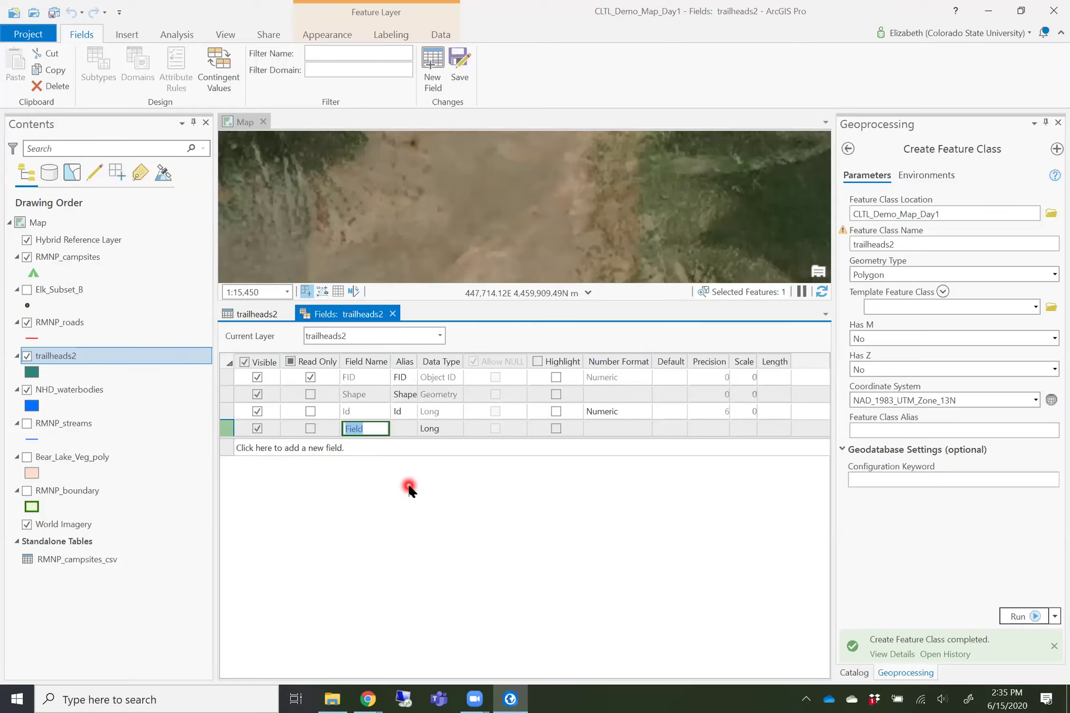
text(TrailName)
click(445, 430)
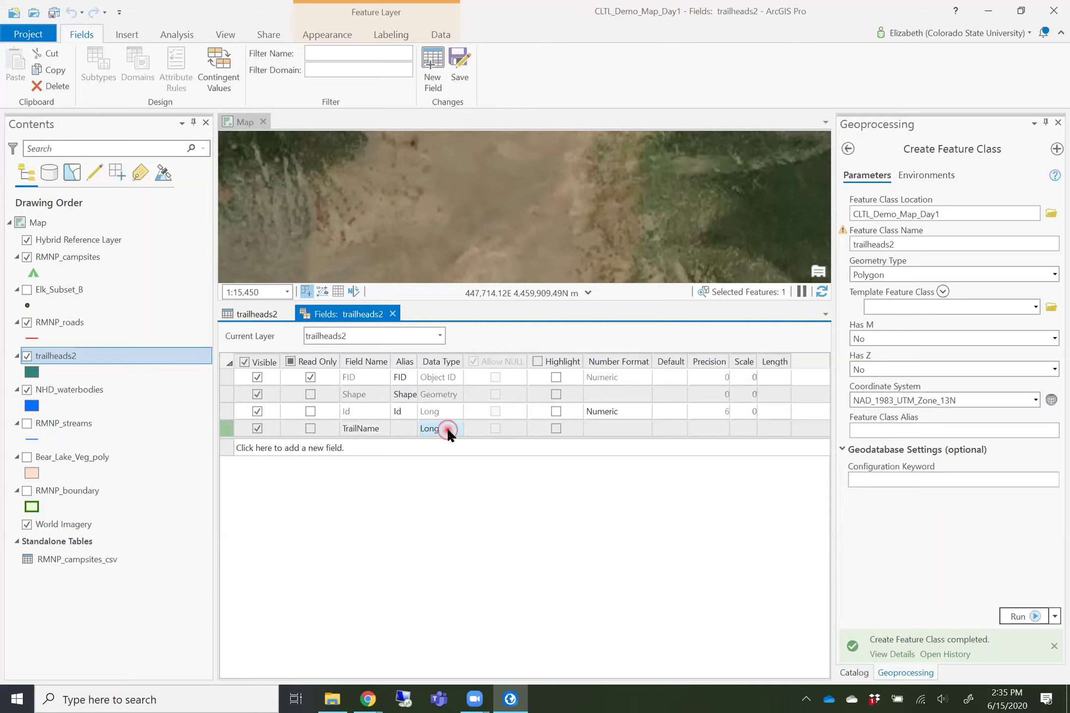
click(450, 428)
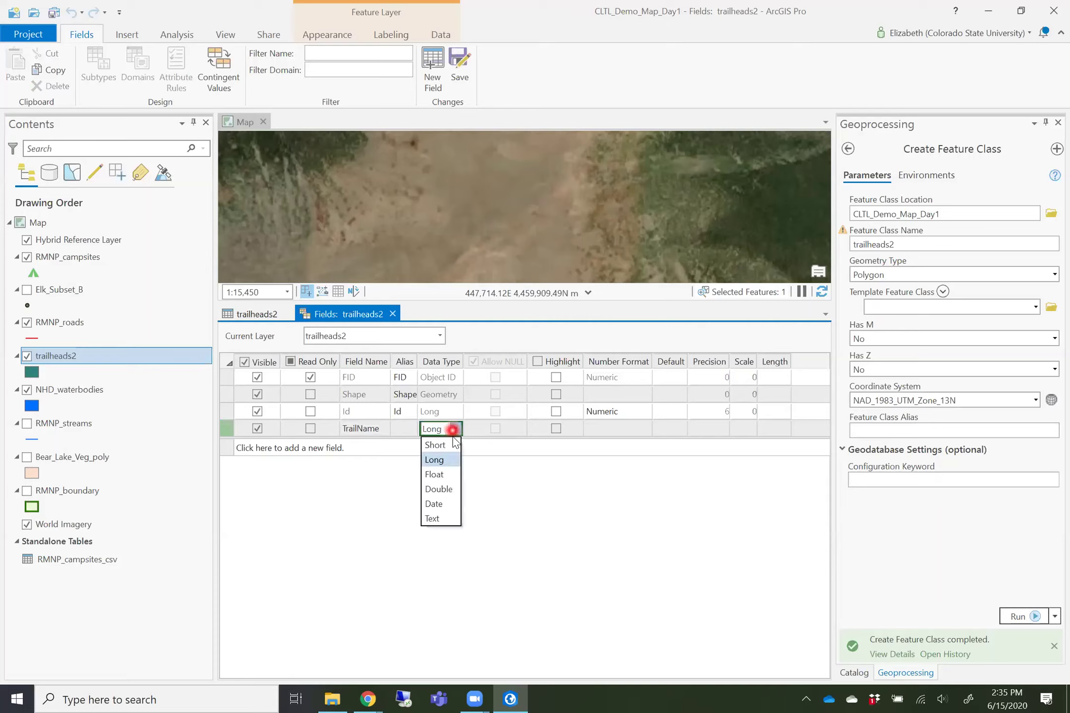
click(433, 518)
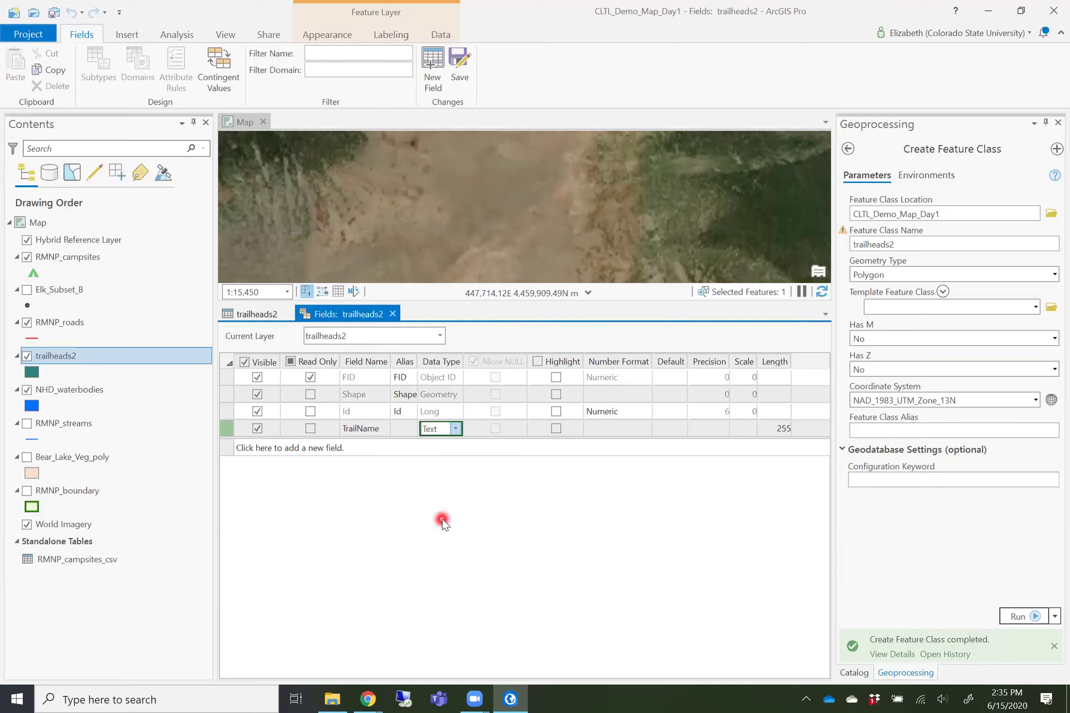
click(351, 428)
click(783, 429)
click(795, 435)
key(Return)
Add a second field named StartingElevation with data type Short to trailheads2.
click(342, 448)
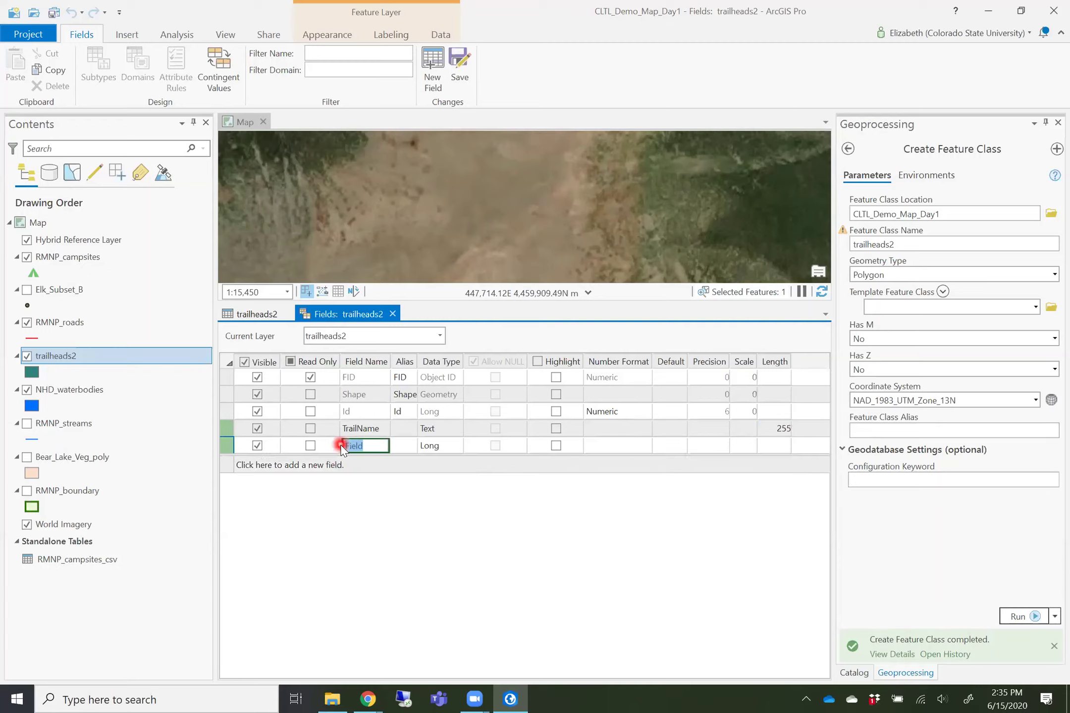
text(StartingElevation)
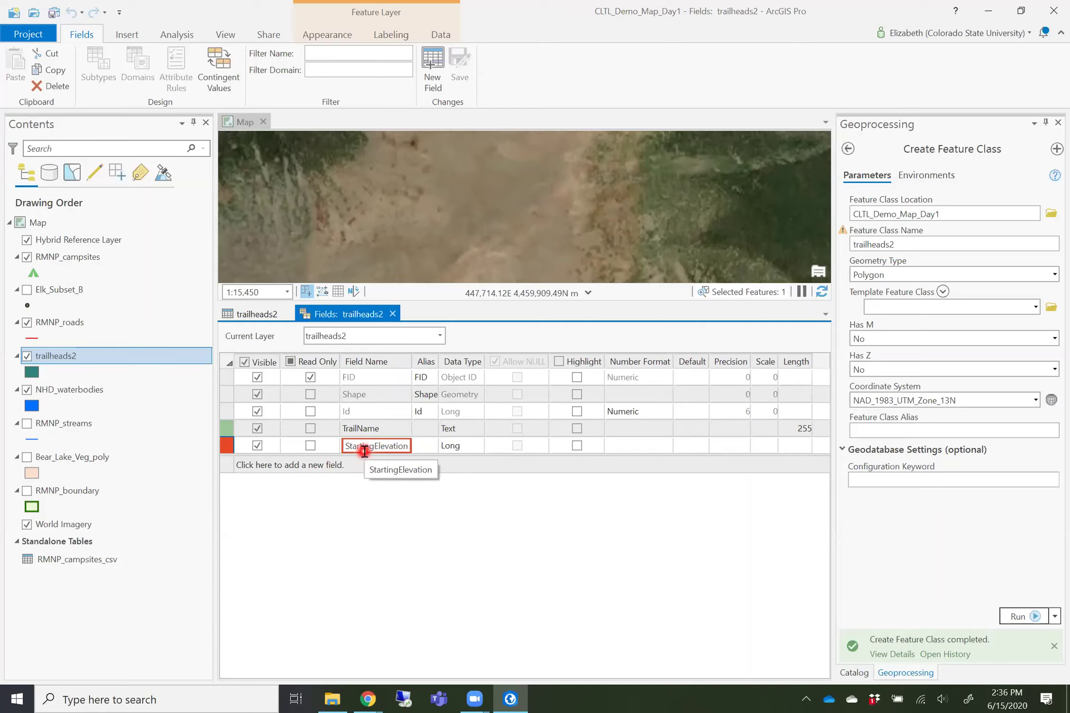
click(458, 448)
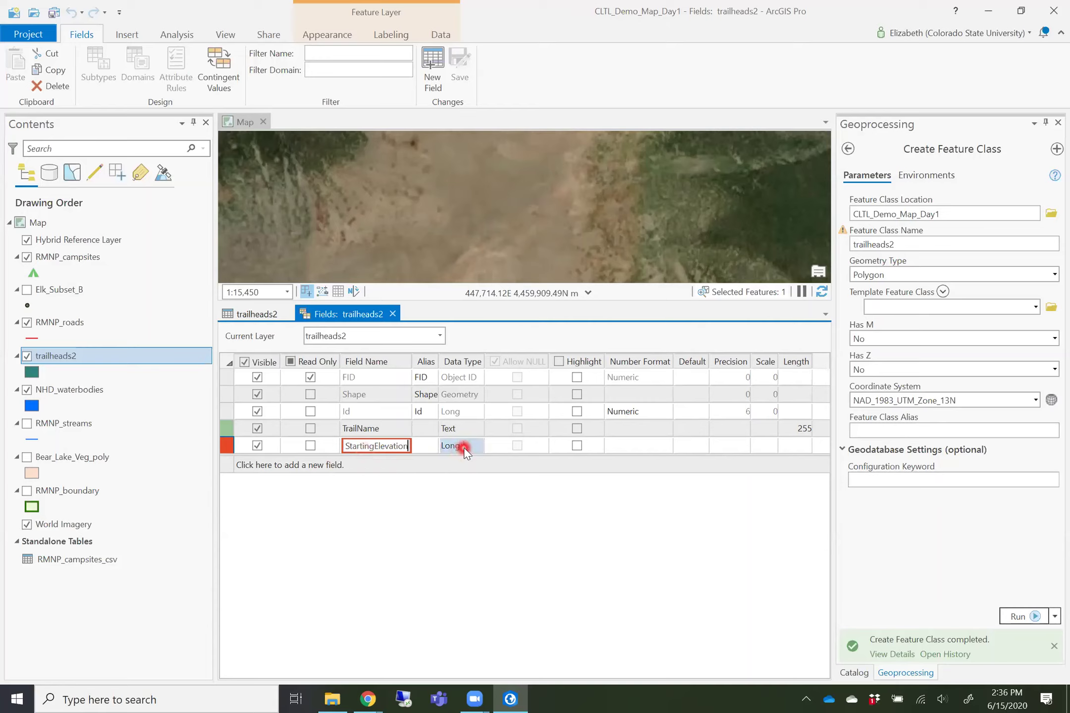
click(478, 446)
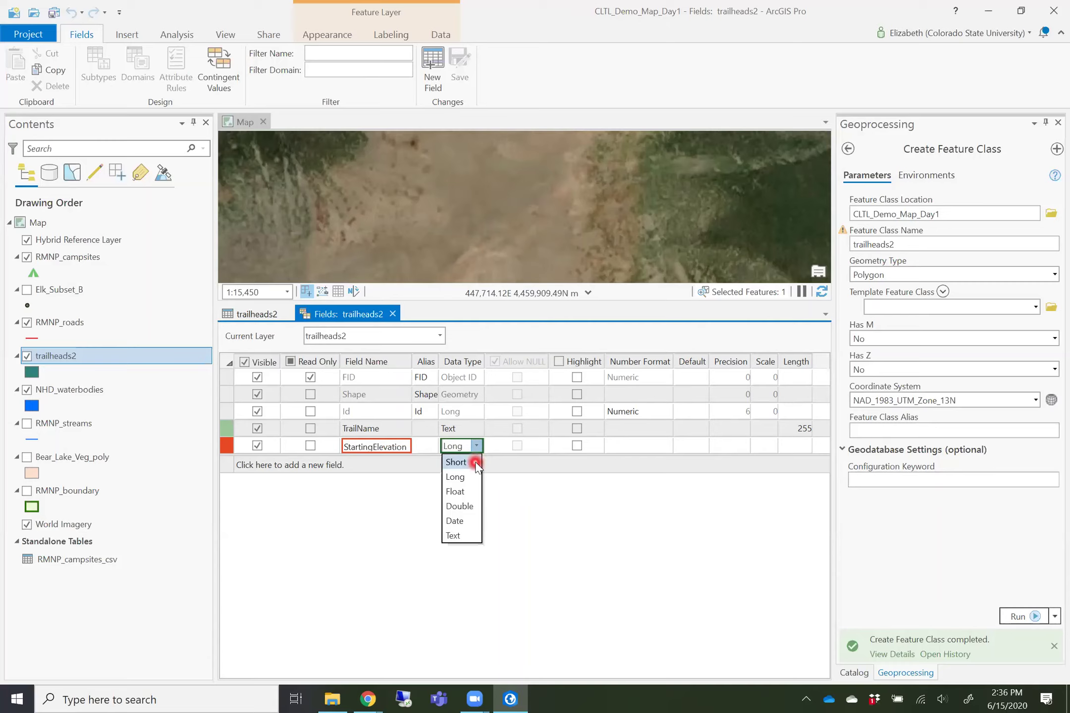
click(474, 462)
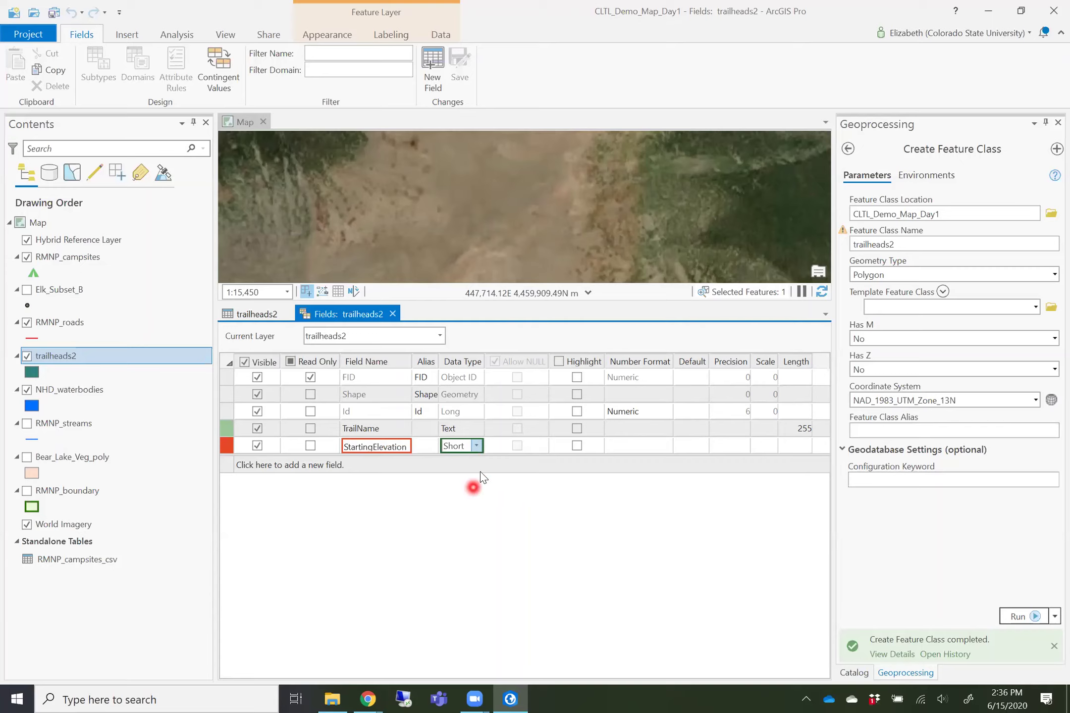
Shorten the StartingElevation field's name to Elevation.
click(366, 447)
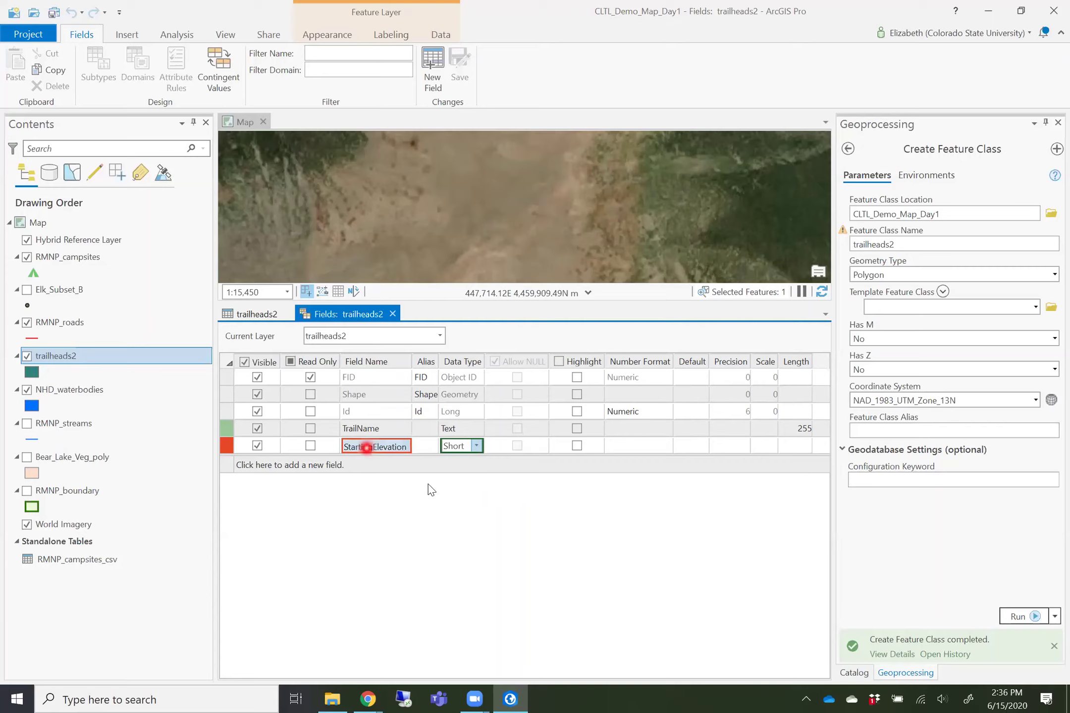
double_click(405, 447)
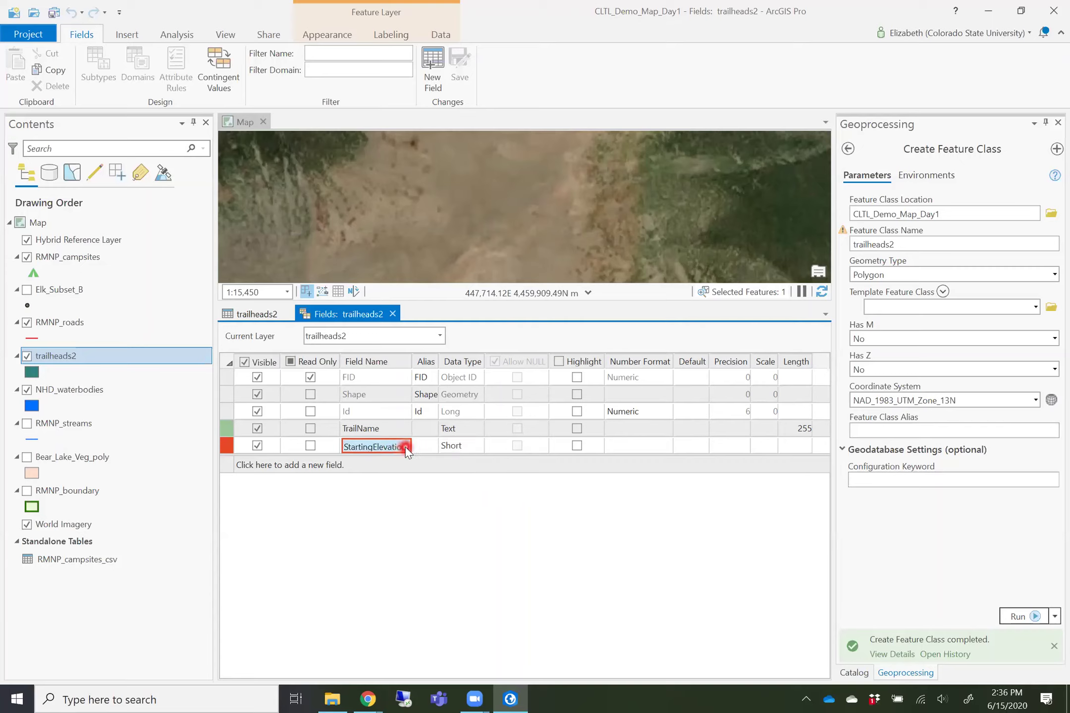
click(371, 445)
key(BackSpace)
key(BackSpace)
key(BackSpace)
key(BackSpace)
key(BackSpace)
key(BackSpace)
key(BackSpace)
key(BackSpace)
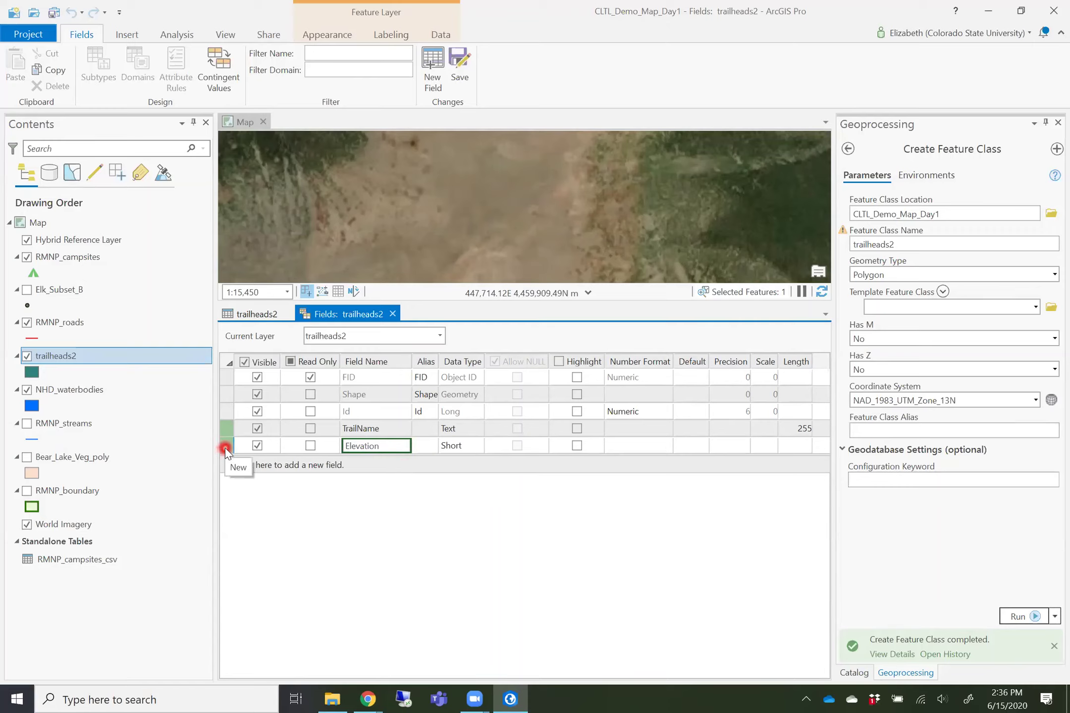
Try the overlong field name fffffElevation to test the name-length limit, and restore it to Elevation.
text(fffff)
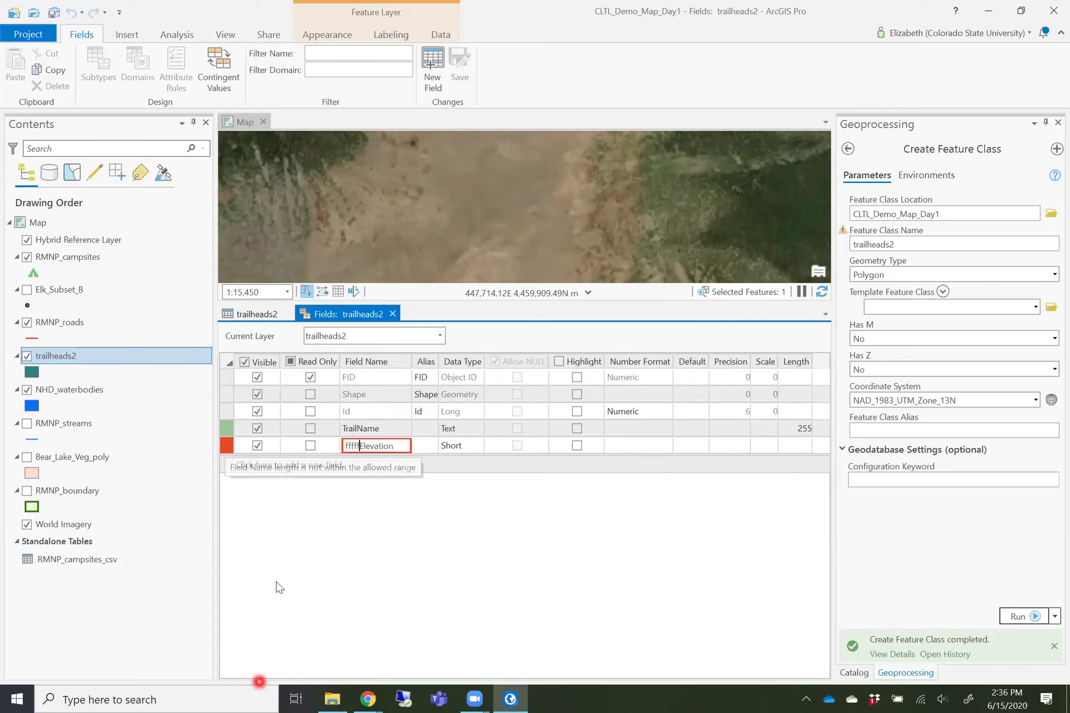
mouse_move(229, 448)
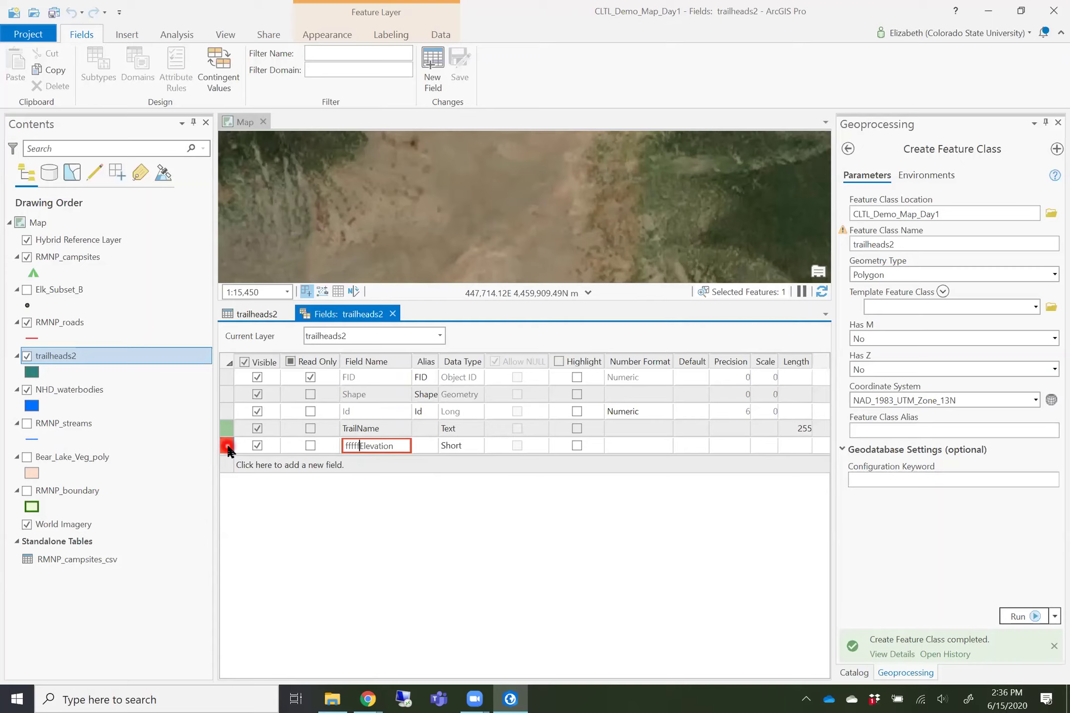
key(BackSpace)
key(BackSpace)
key(BackSpace)
key(BackSpace)
key(BackSpace)
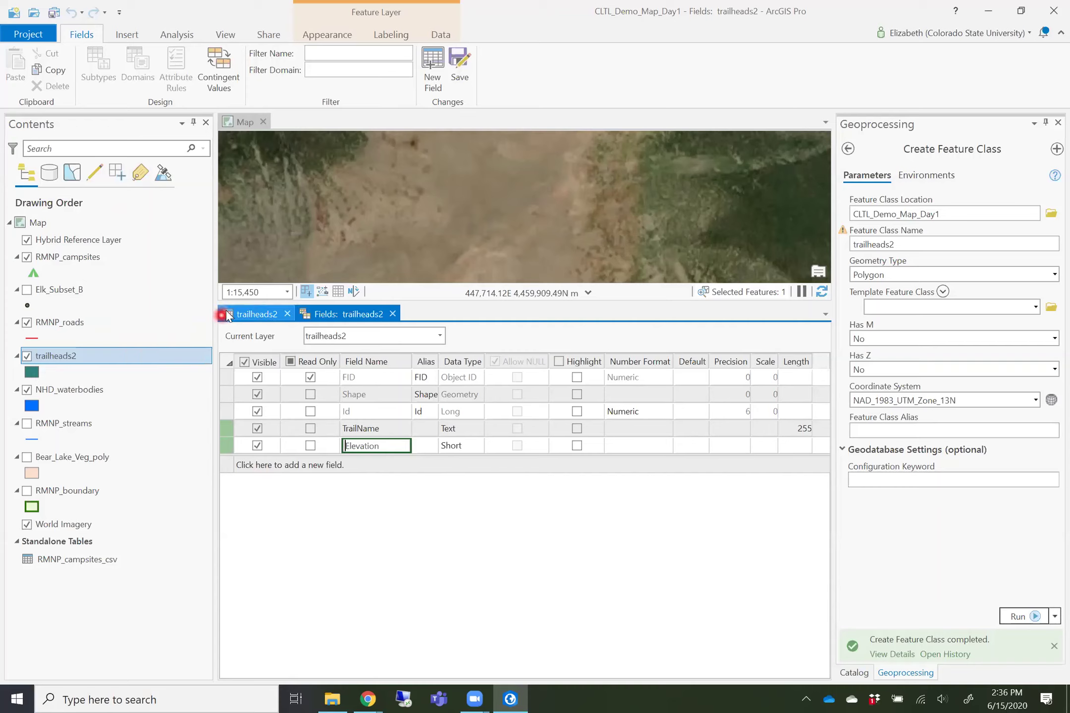
Check the trailheads2 attribute table for the unsaved fields, and save the TrailName and Elevation field definitions.
click(252, 314)
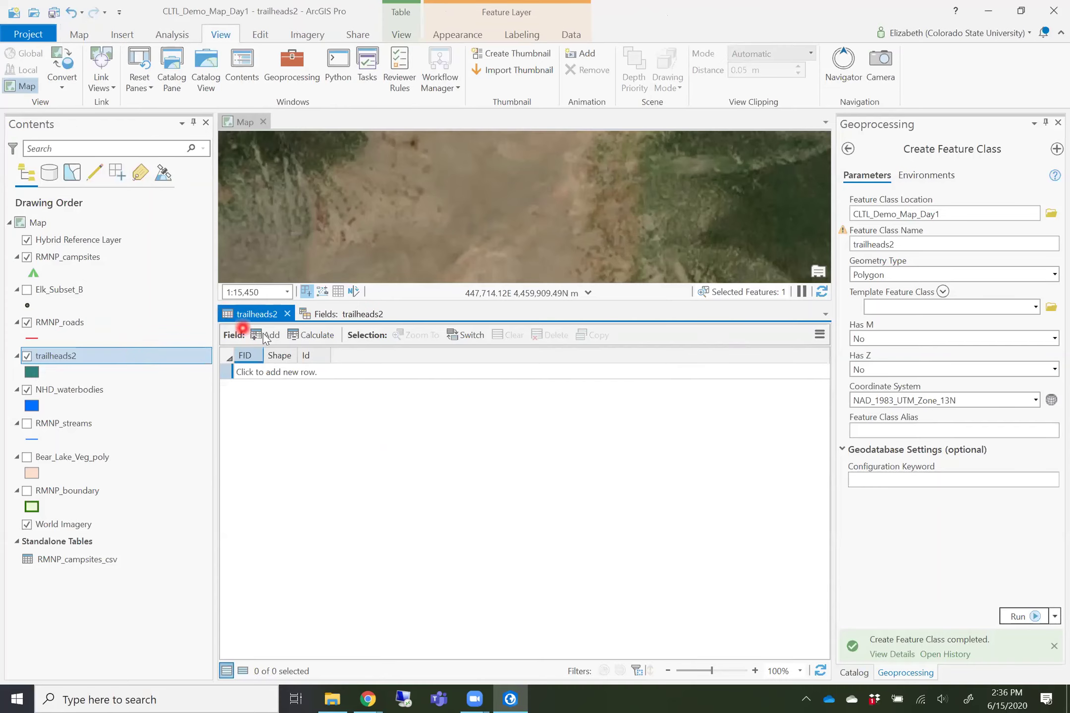
click(332, 315)
click(398, 399)
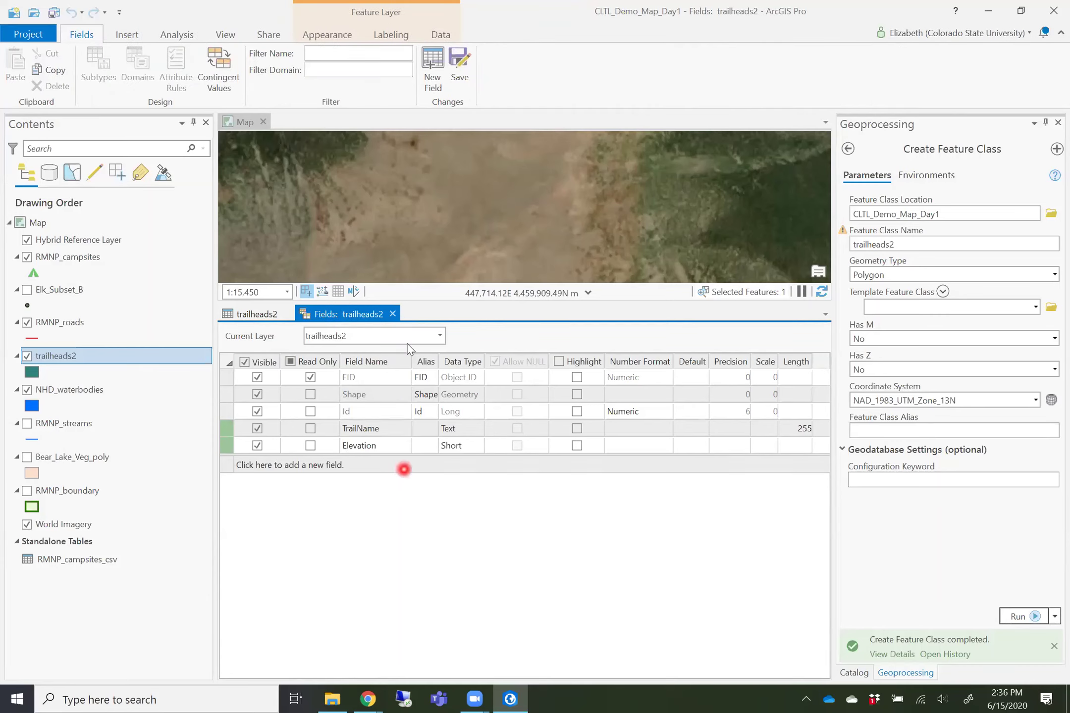
click(458, 69)
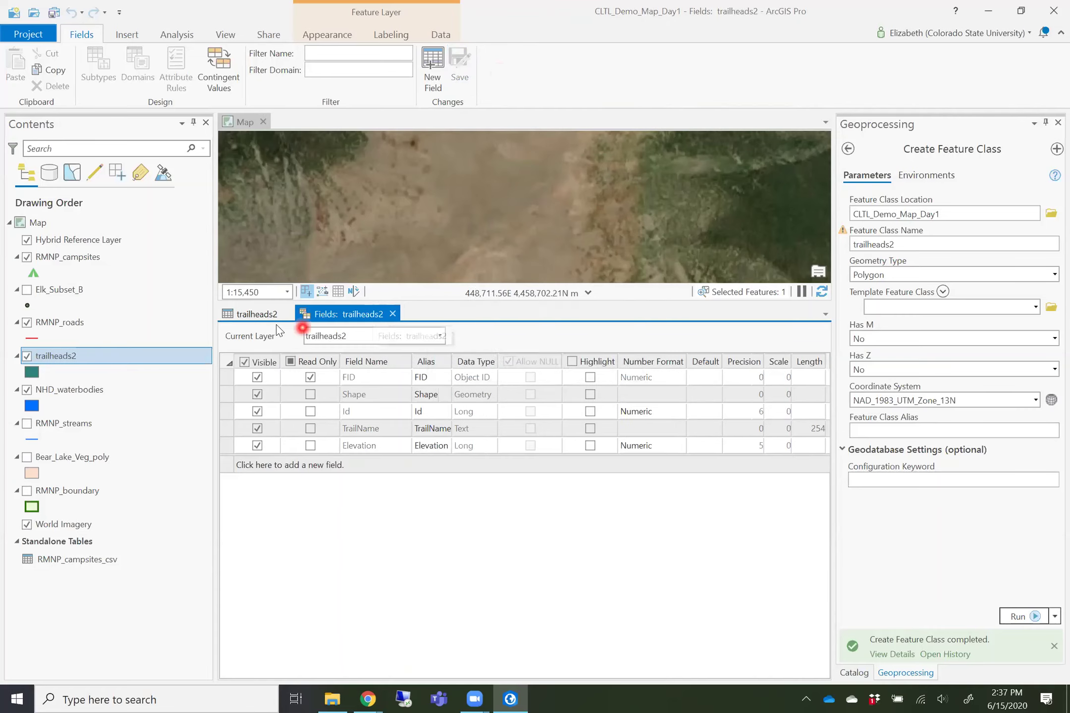
Return to the trailheads2 attribute table to check the saved fields, and shrink it to give the map more room.
click(253, 318)
click(299, 315)
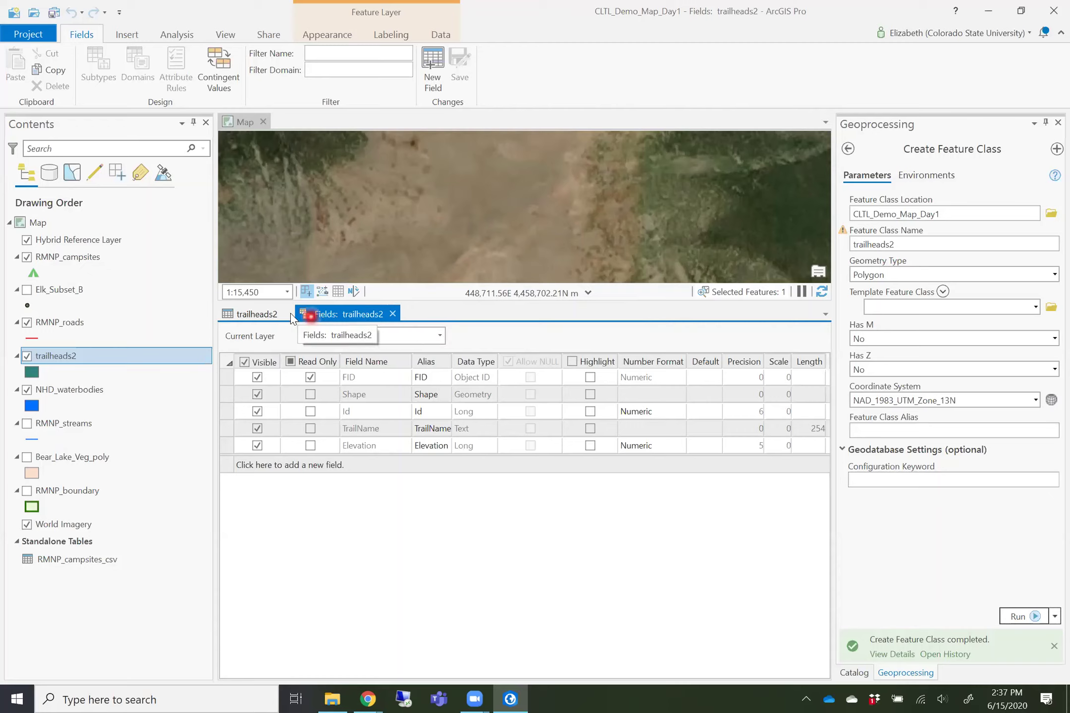
click(275, 317)
click(345, 315)
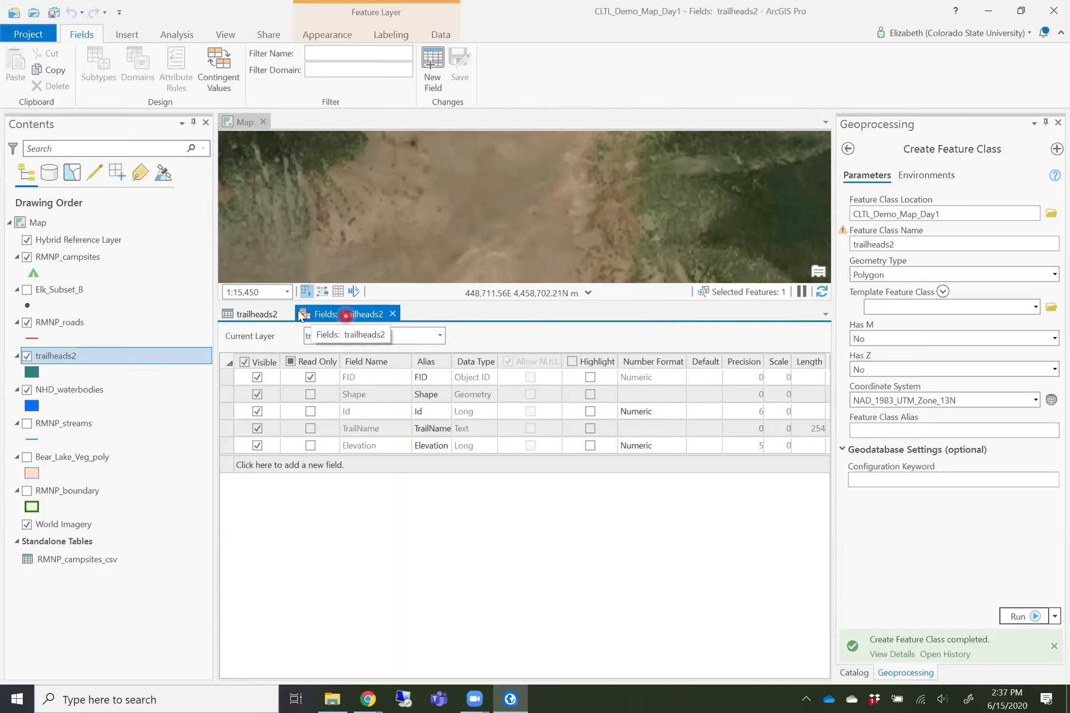
click(255, 314)
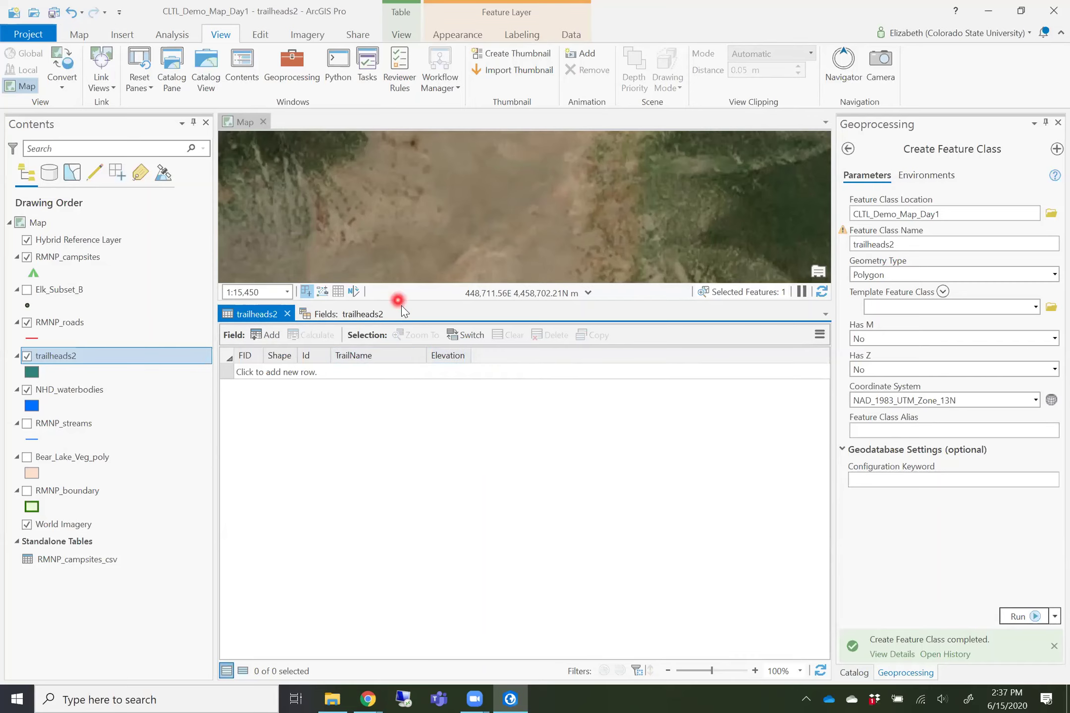
drag(401, 306, 449, 565)
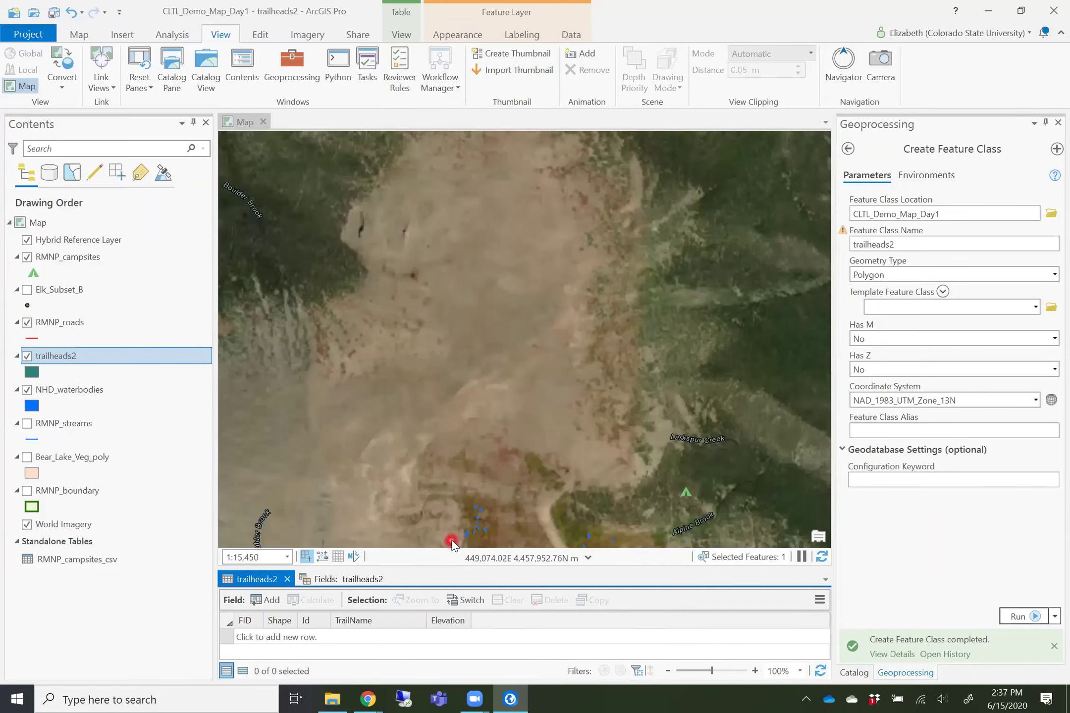
drag(452, 544, 453, 489)
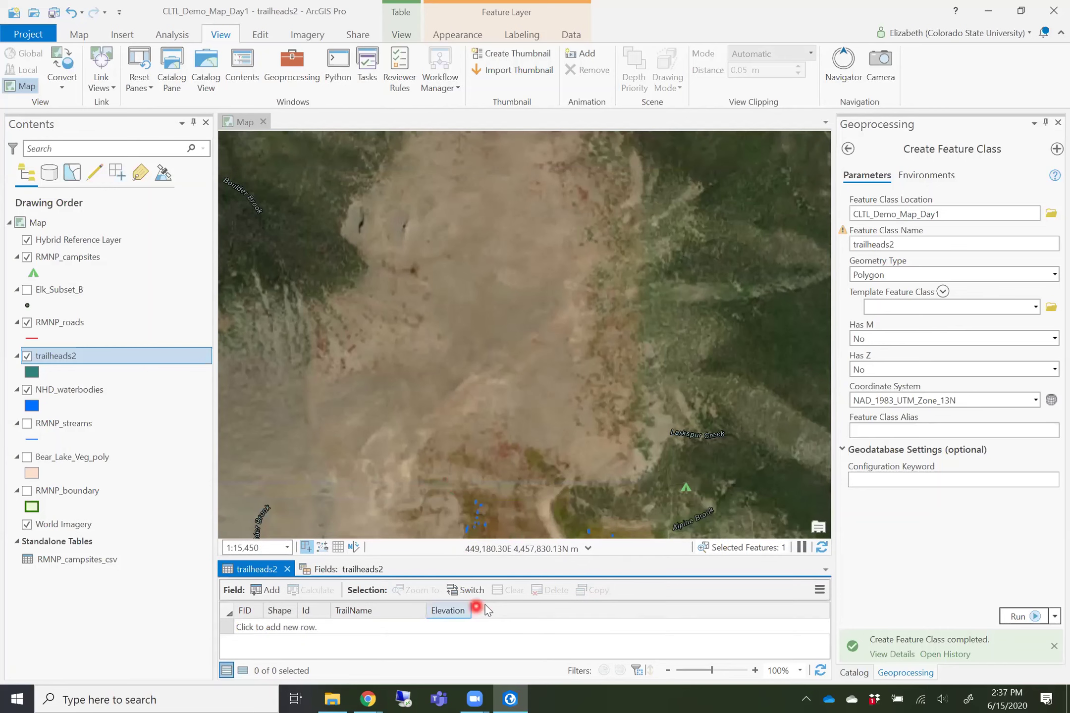
Add the RMNP_trails feature class from CLTL.gdb to the map.
scroll(588, 372, down, 3)
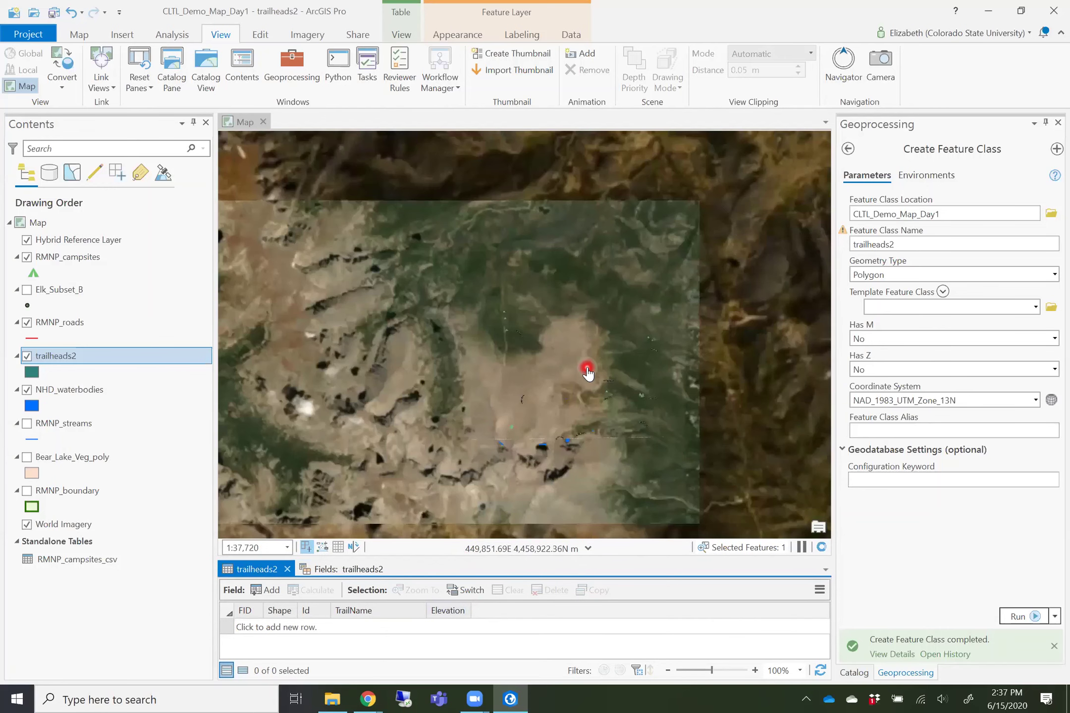
scroll(588, 372, down, 3)
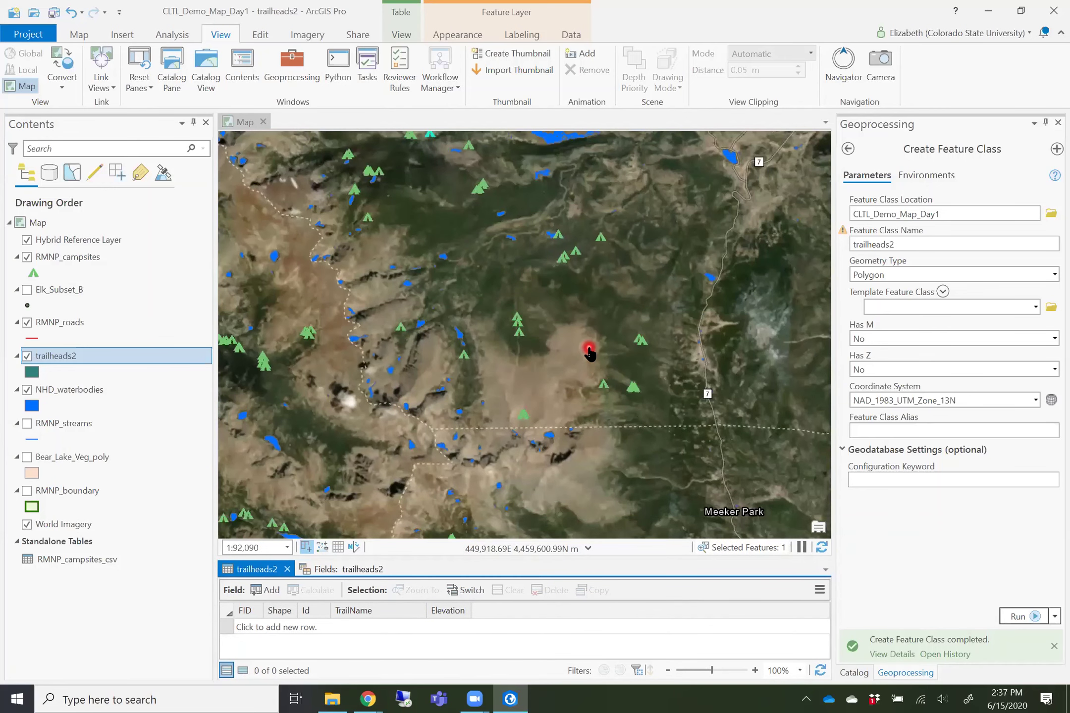
scroll(587, 349, up, 2)
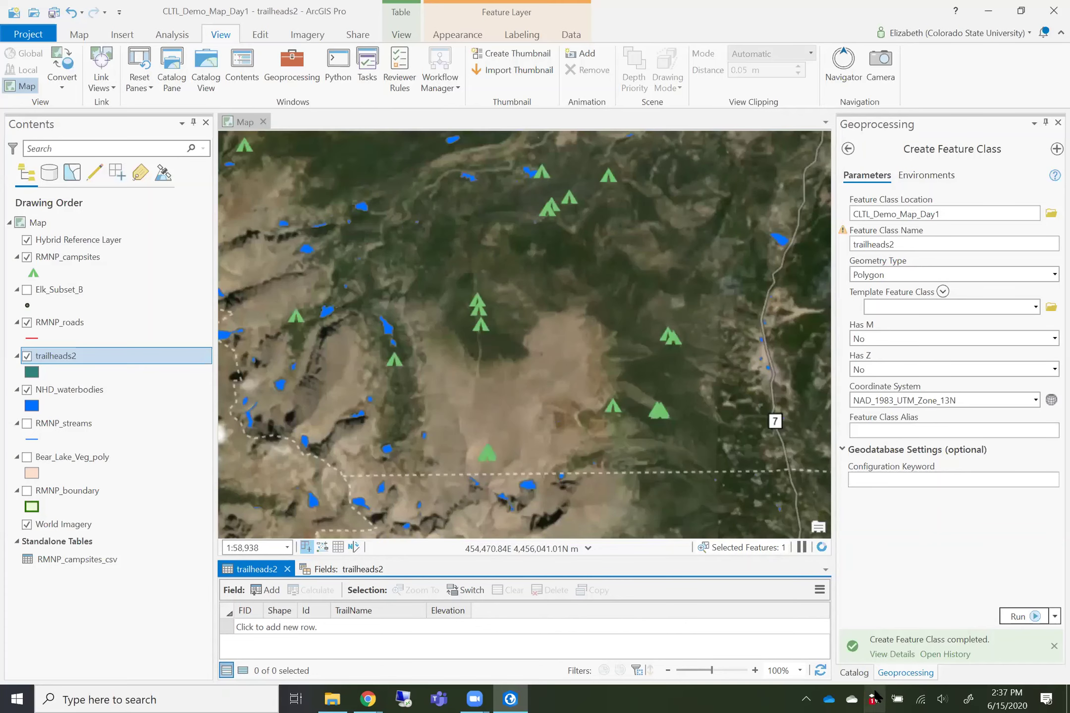
click(854, 673)
scroll(941, 533, down, 2)
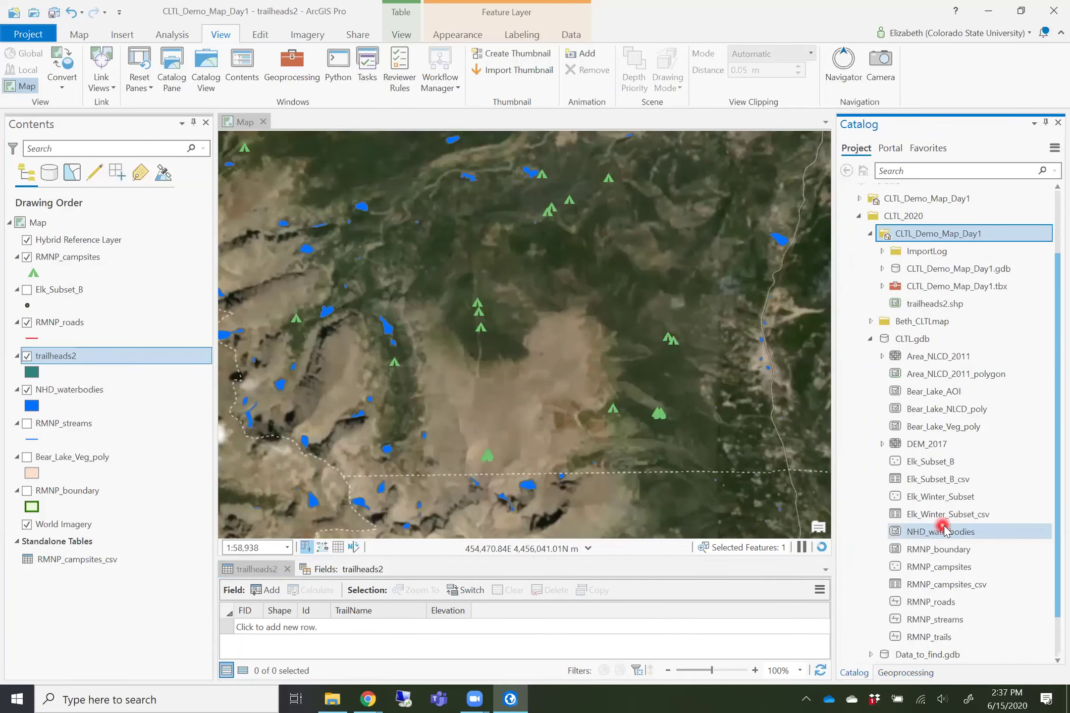
click(941, 639)
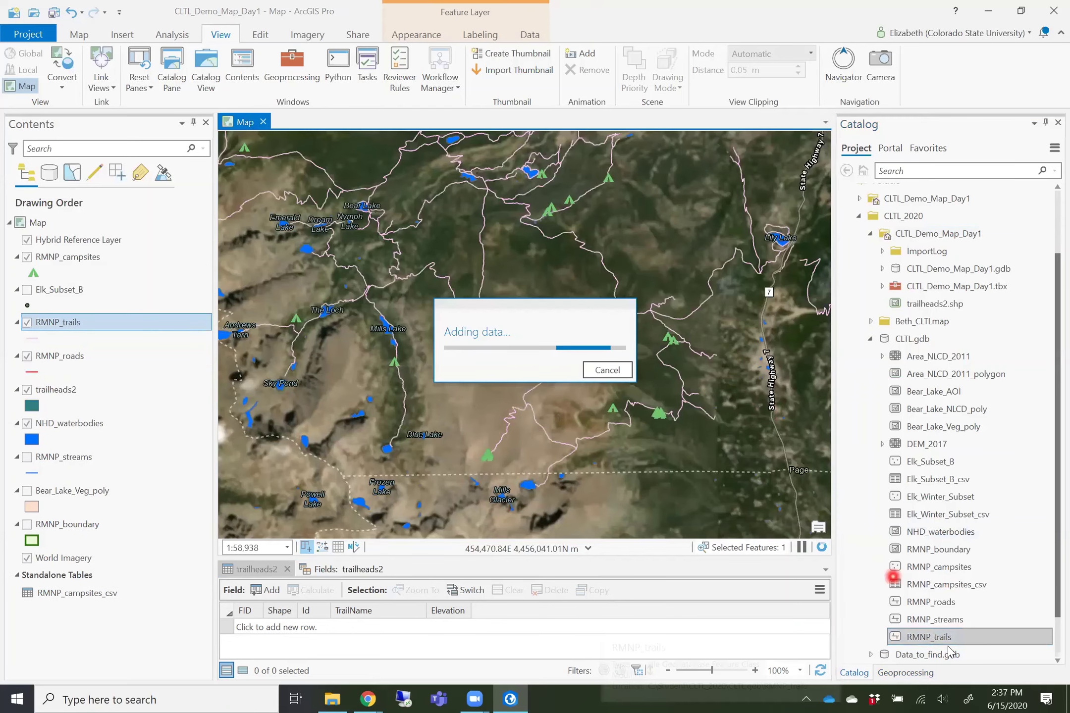
click(604, 292)
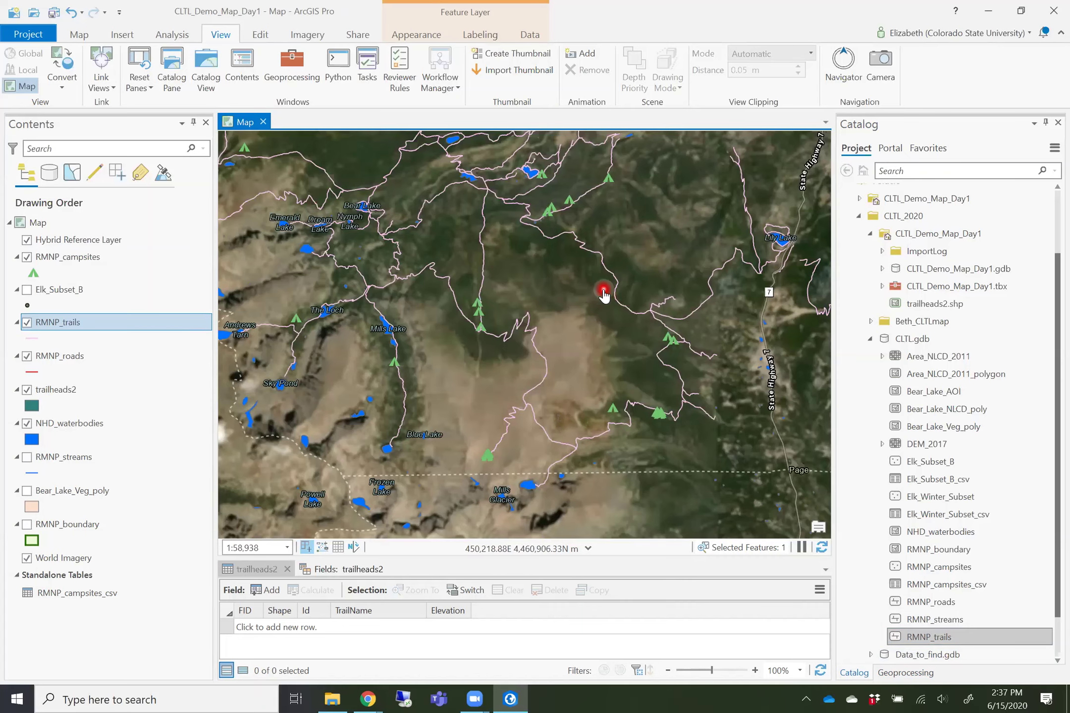
click(549, 279)
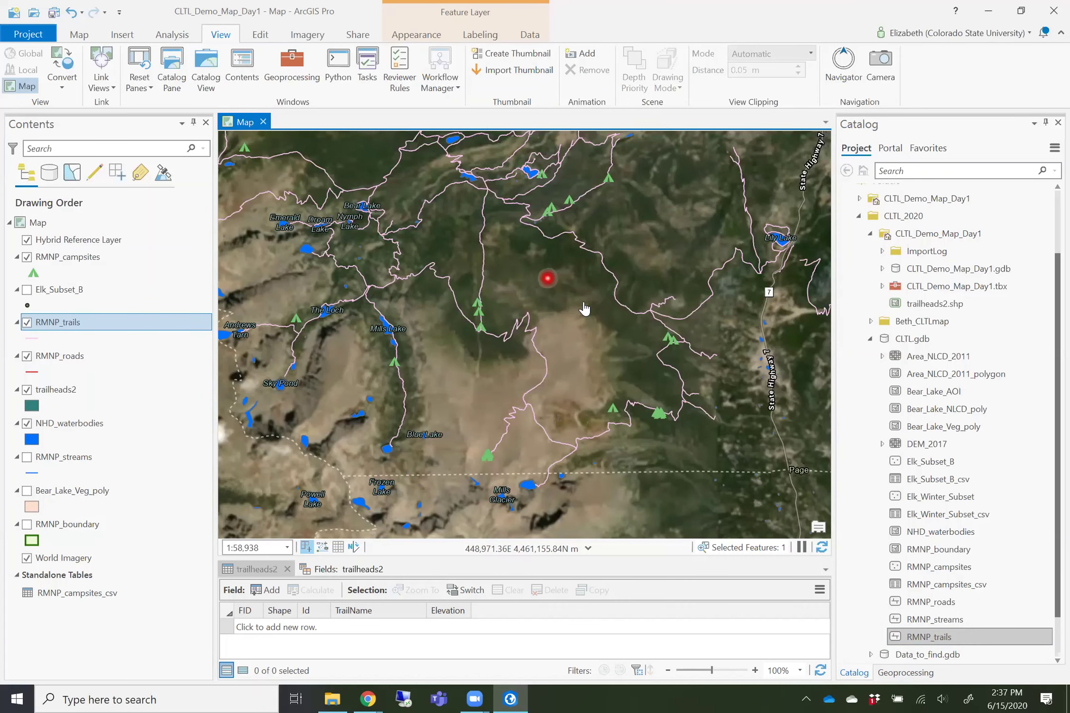
Look over the trails around the park, and check the basic steps on the Creating and acquiring data slide in the browser.
click(614, 309)
drag(625, 220, 641, 395)
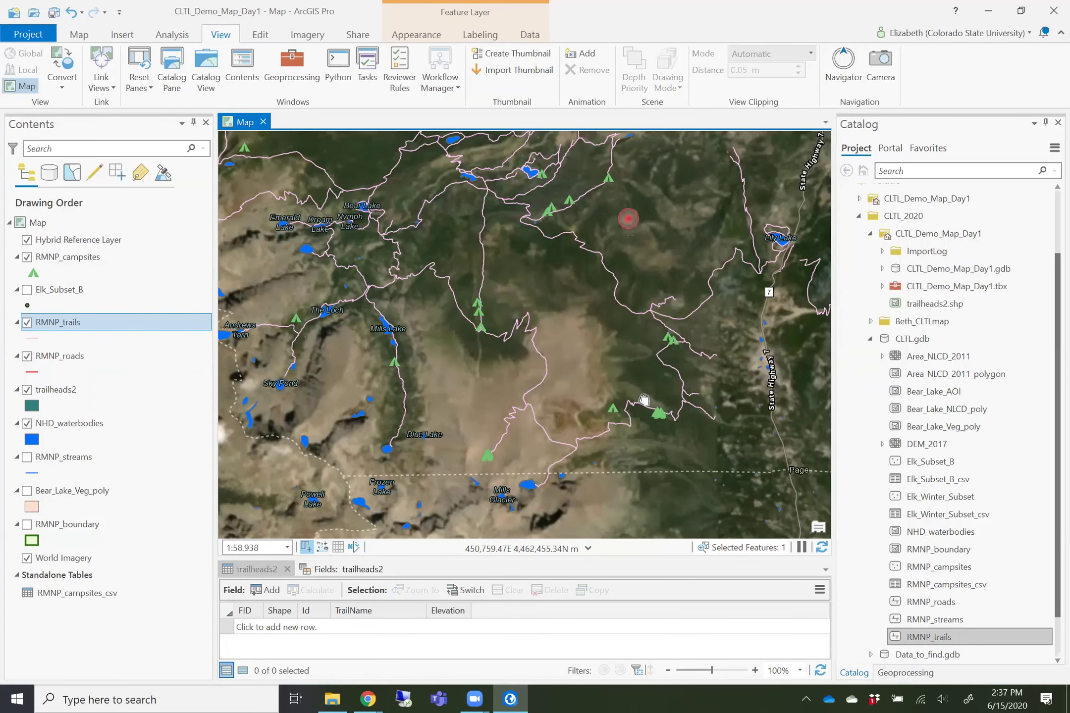
drag(571, 324, 603, 389)
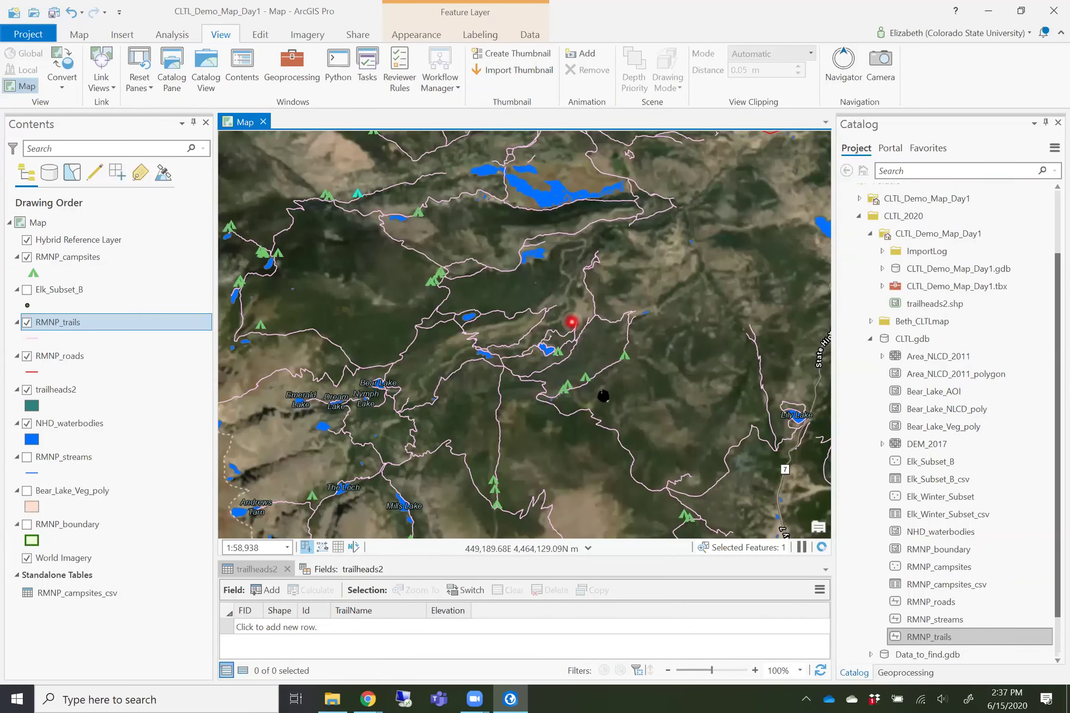
click(562, 348)
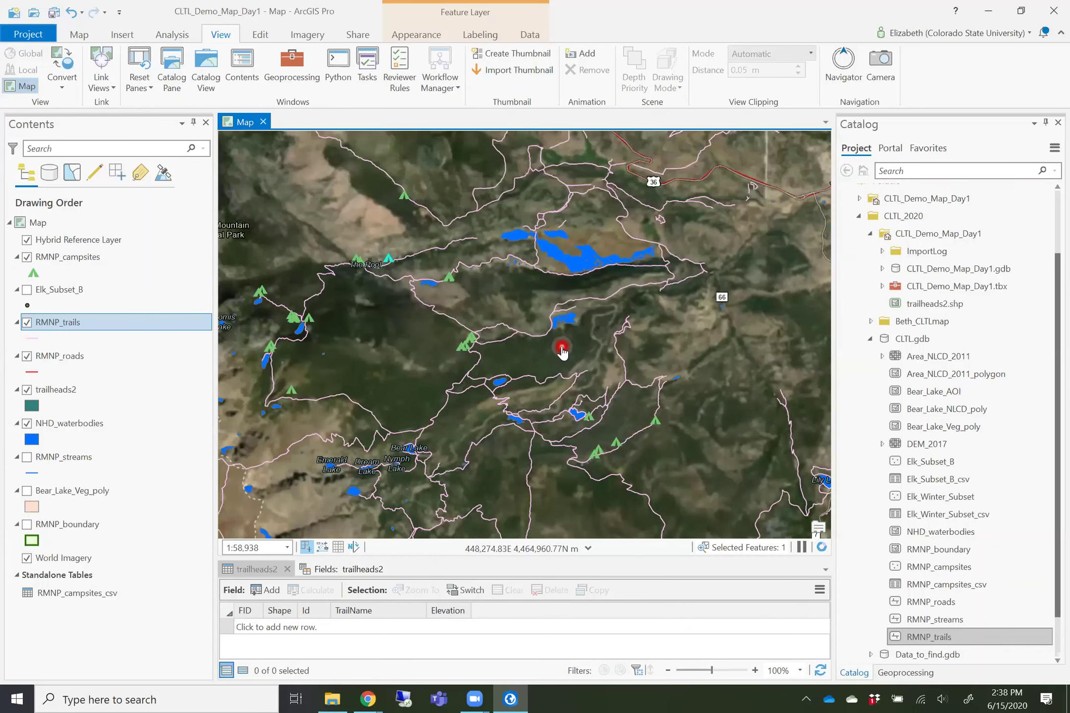
click(609, 275)
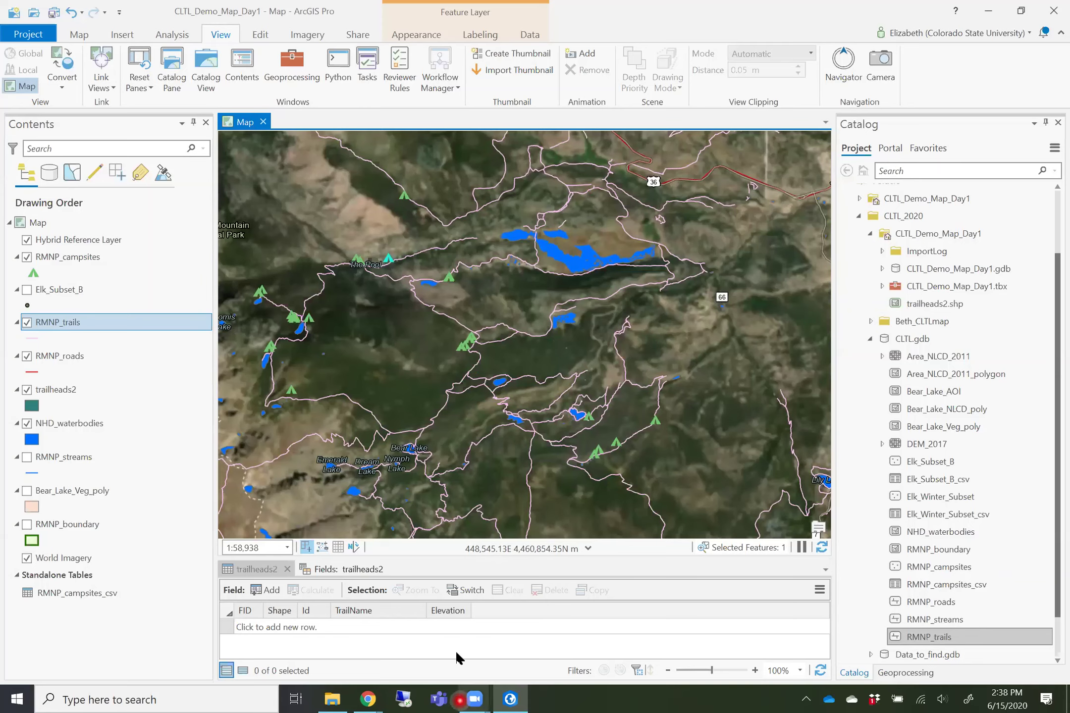
mouse_move(371, 699)
click(501, 639)
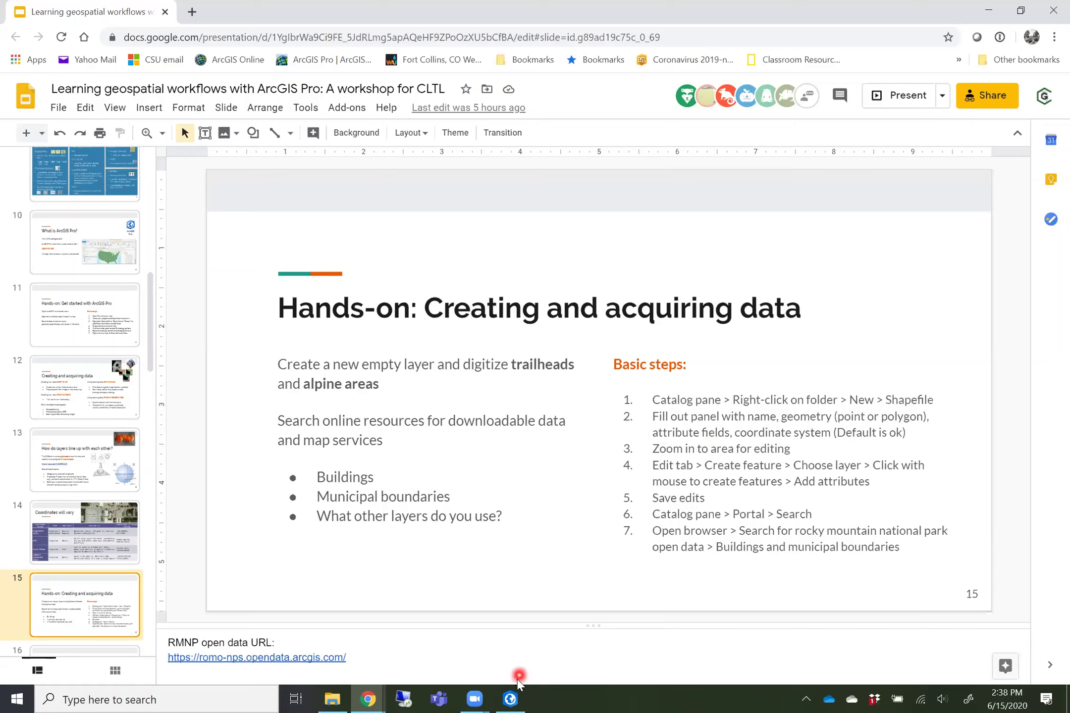
click(507, 697)
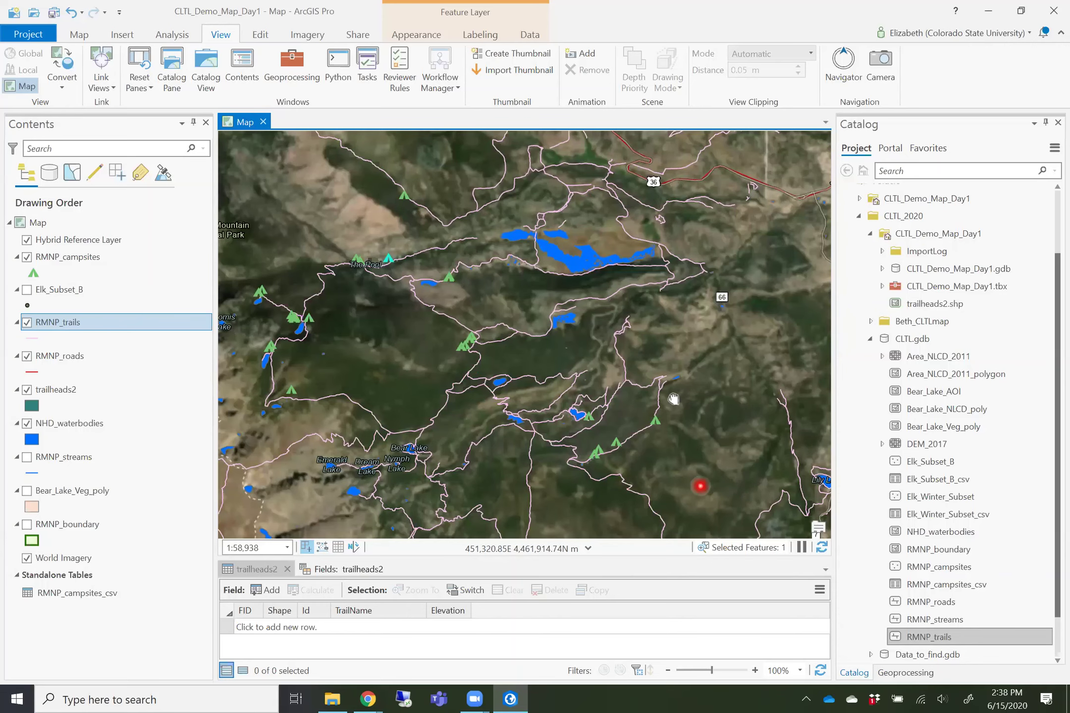
Hide the NHD_waterbodies layer on the map.
drag(680, 471, 668, 380)
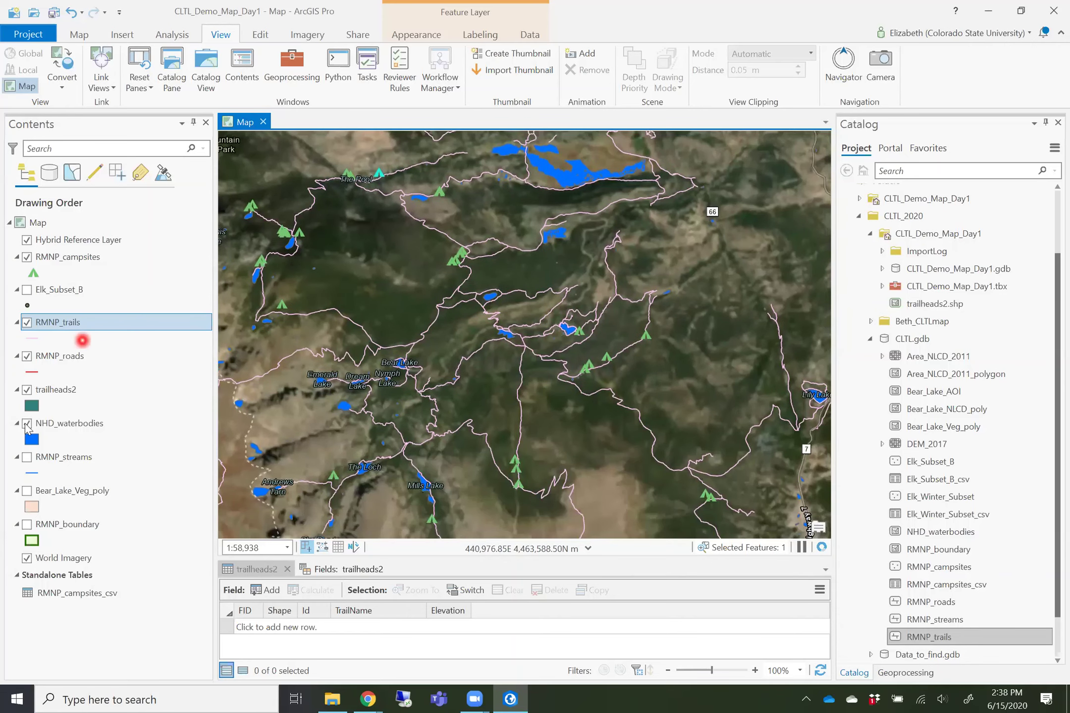
click(27, 423)
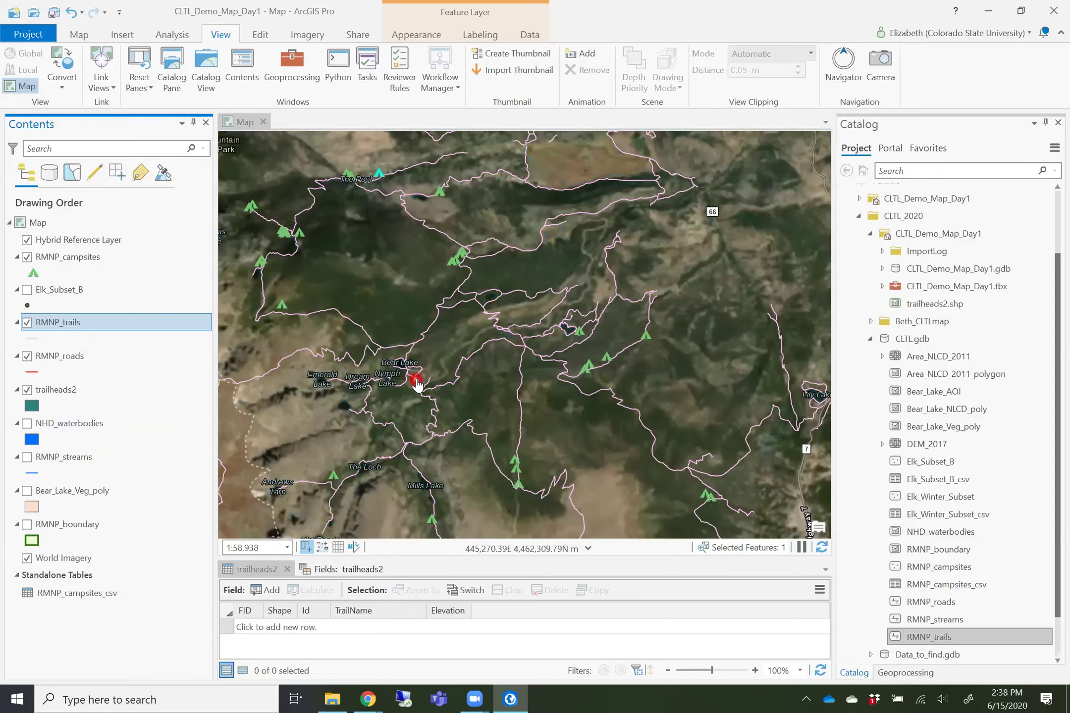
Examine the trails around Bear Lake and locate the parking lot at the end of Bear Lake Rd.
scroll(417, 377, up, 2)
scroll(388, 327, up, 2)
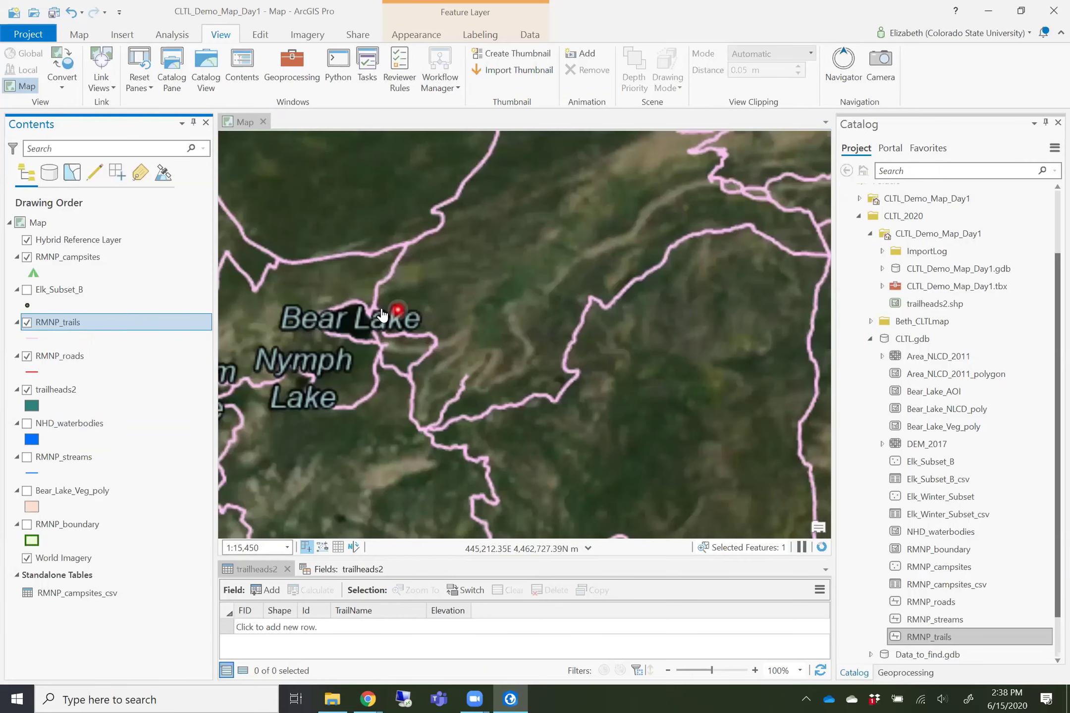
scroll(386, 311, up, 2)
scroll(422, 396, up, 3)
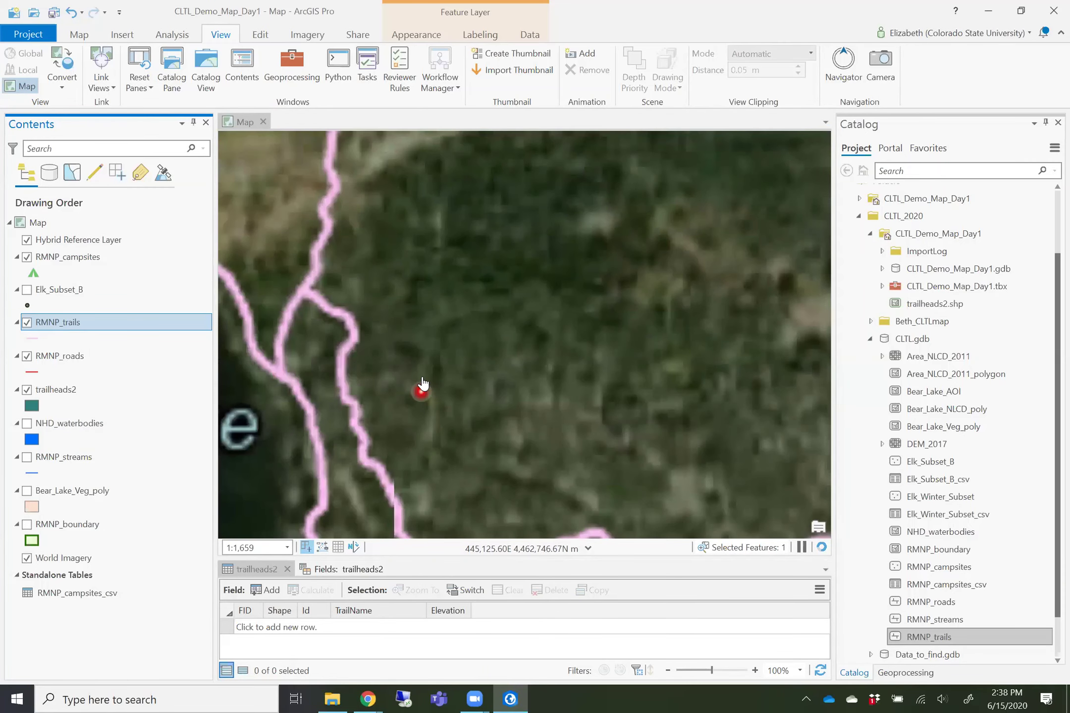
scroll(422, 384, down, 2)
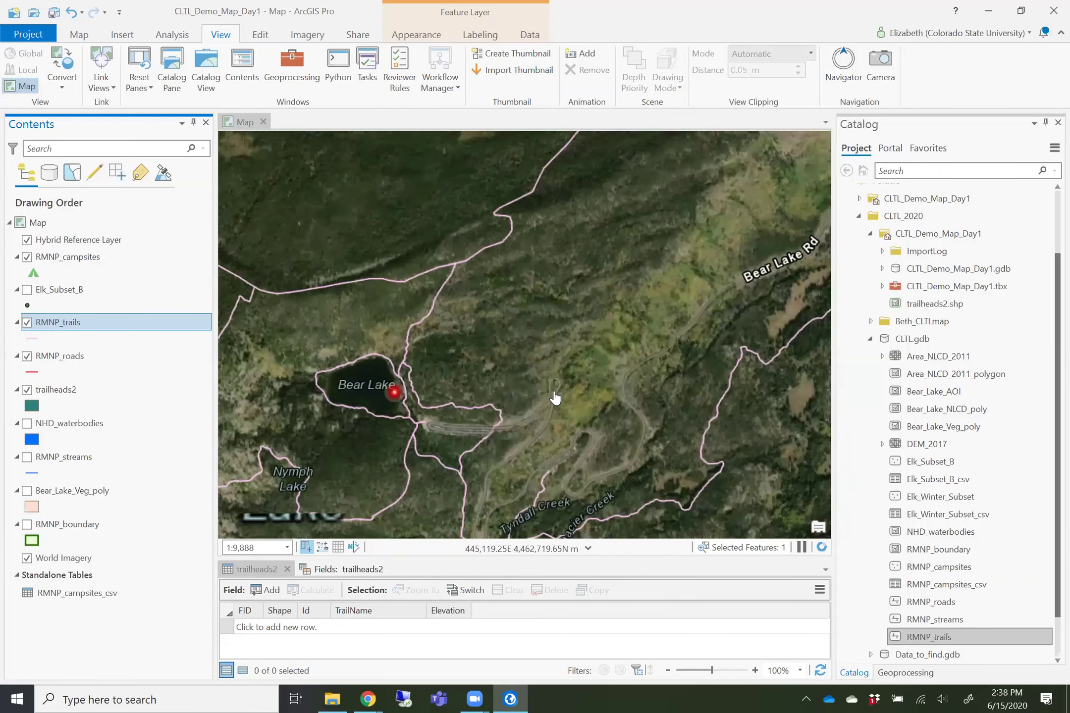
drag(582, 390, 600, 380)
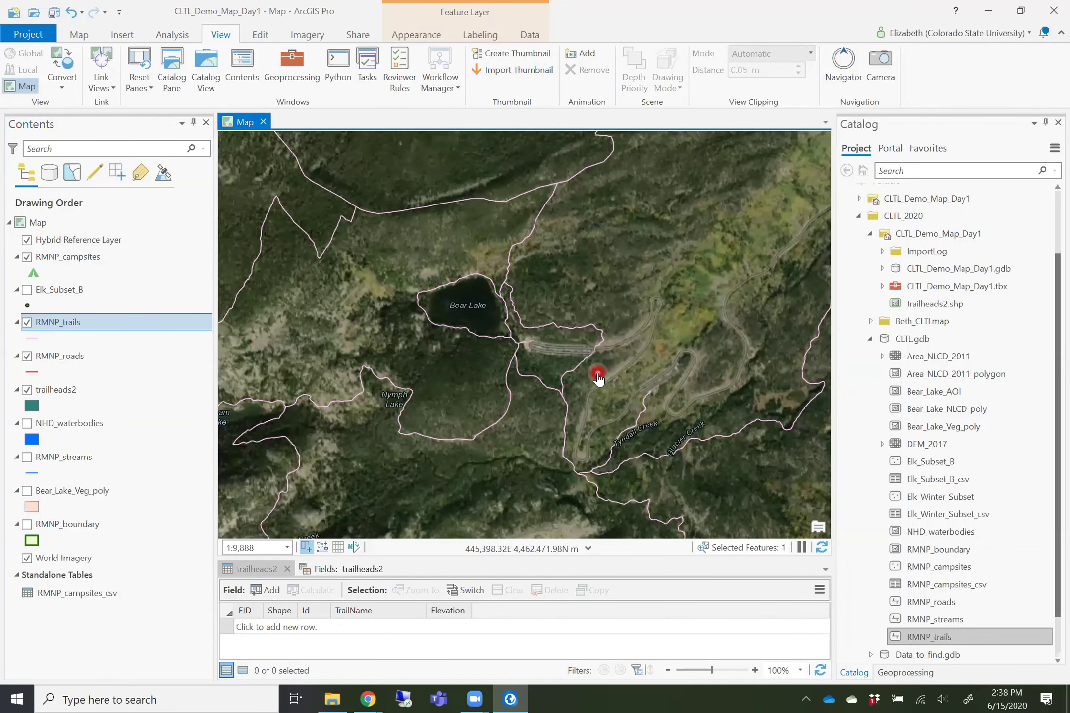
scroll(598, 379, down, 3)
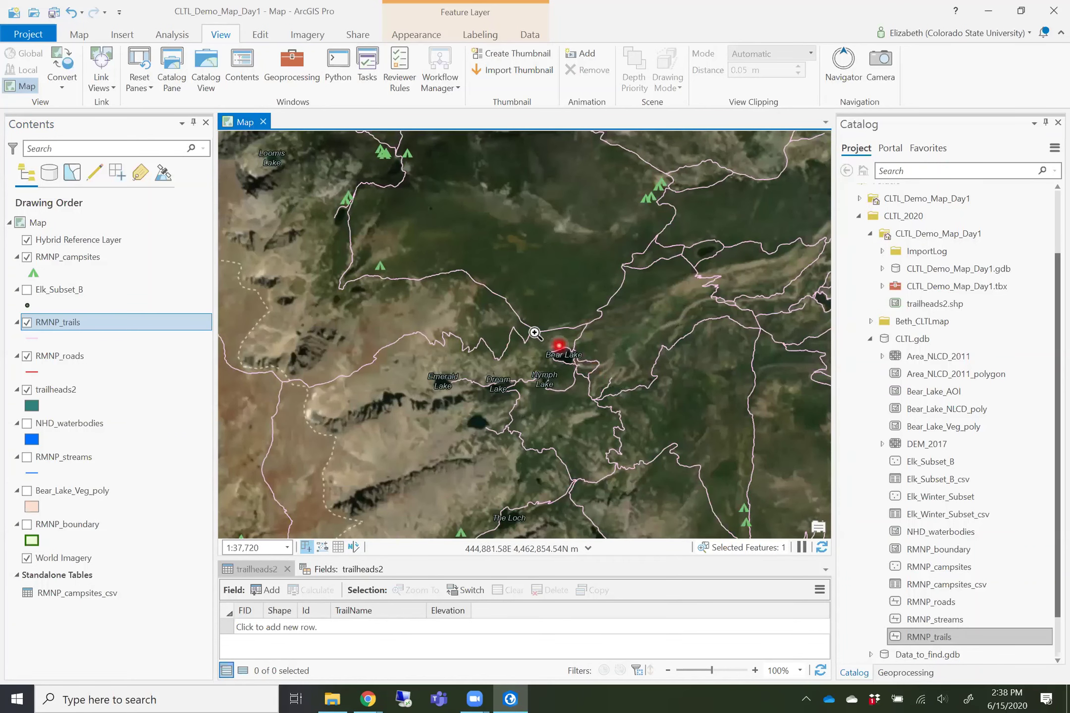
drag(537, 335, 612, 383)
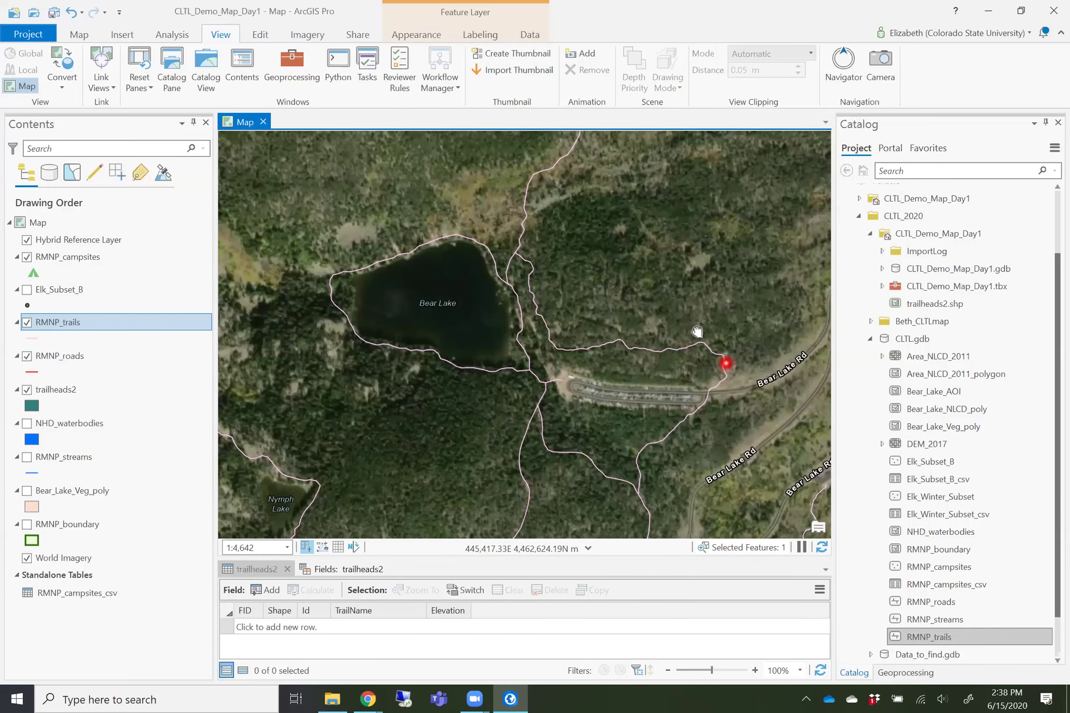
drag(715, 342, 551, 329)
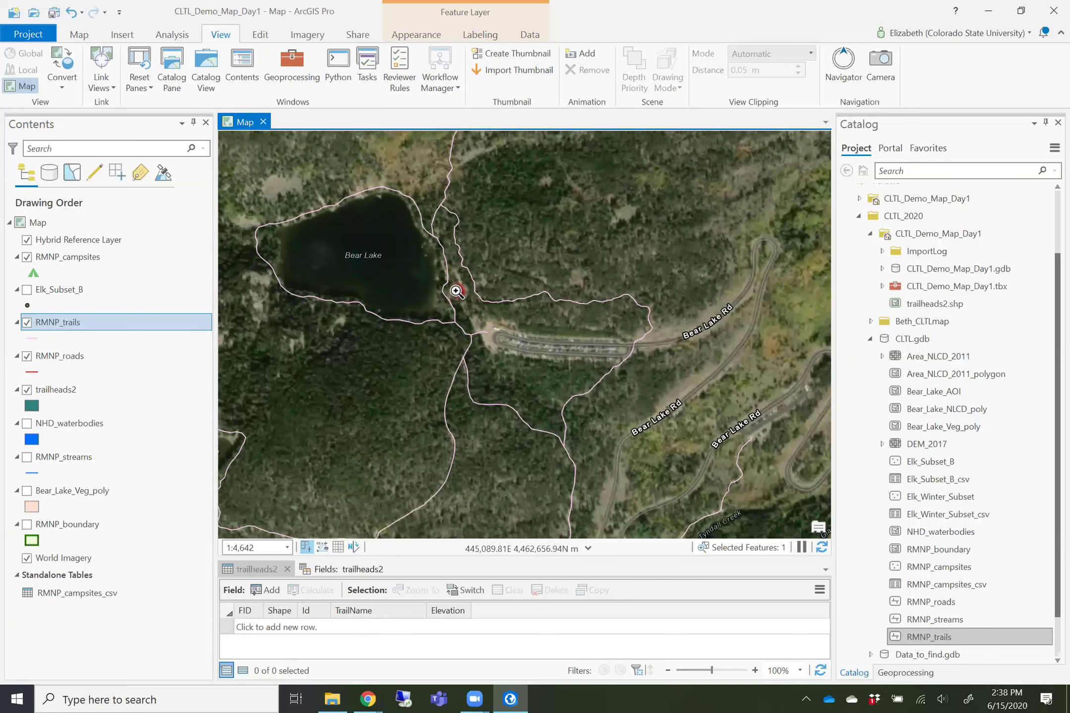
drag(483, 323, 671, 405)
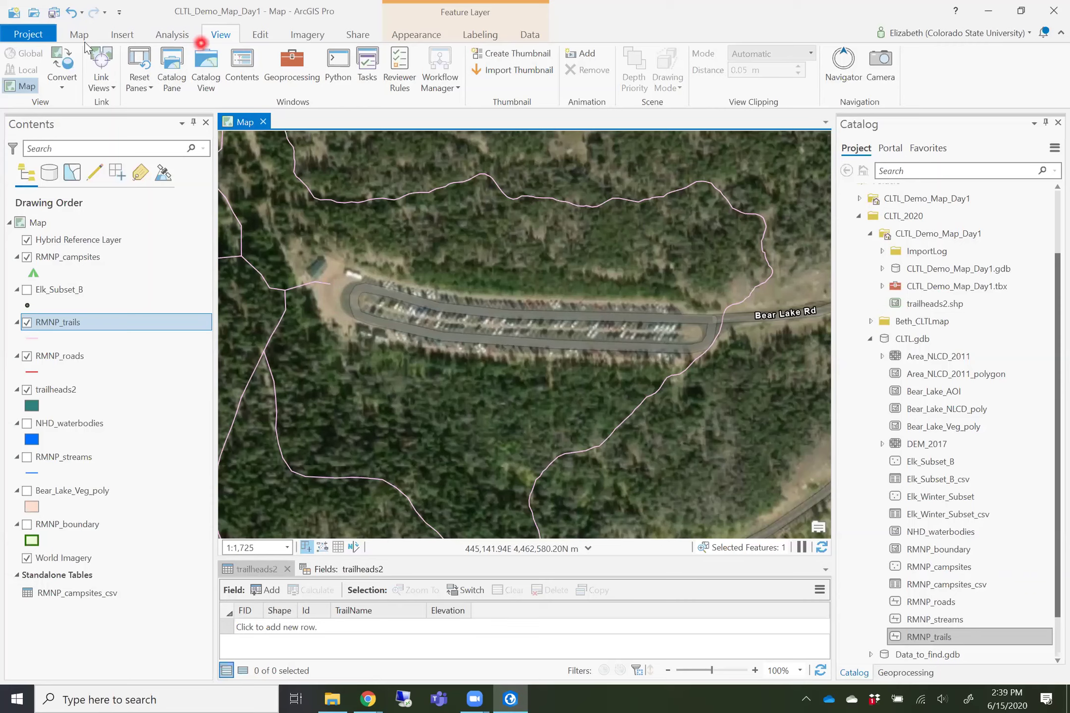
Open the Create Features pane and dock it together with the Catalog and Geoprocessing panes.
click(67, 35)
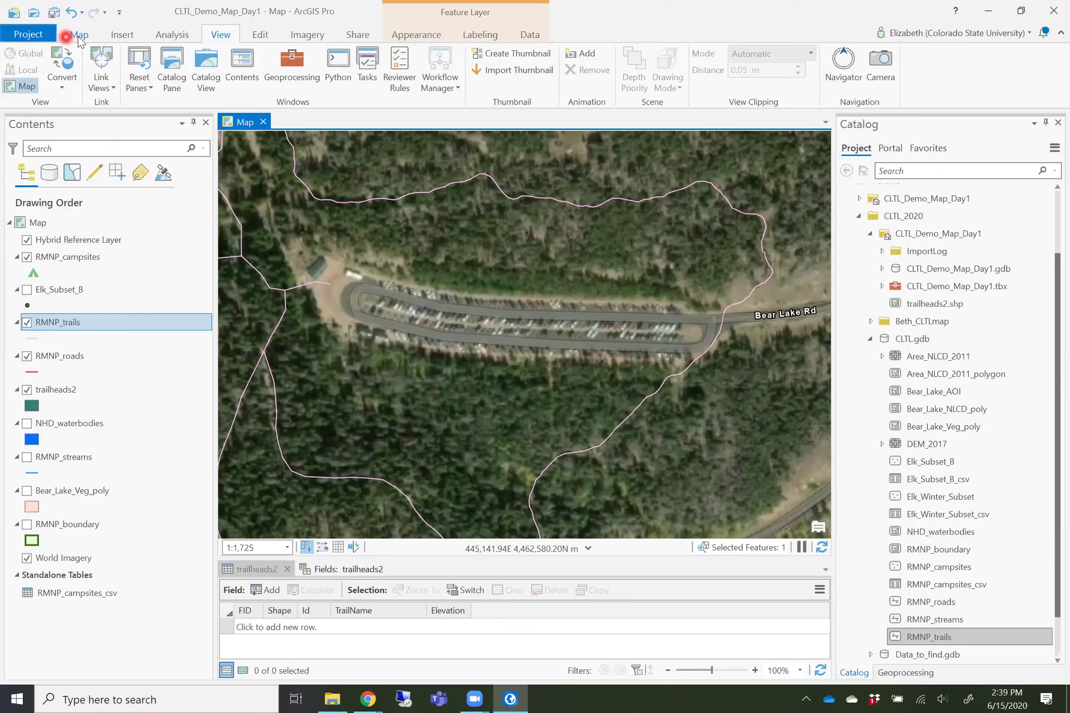
click(261, 35)
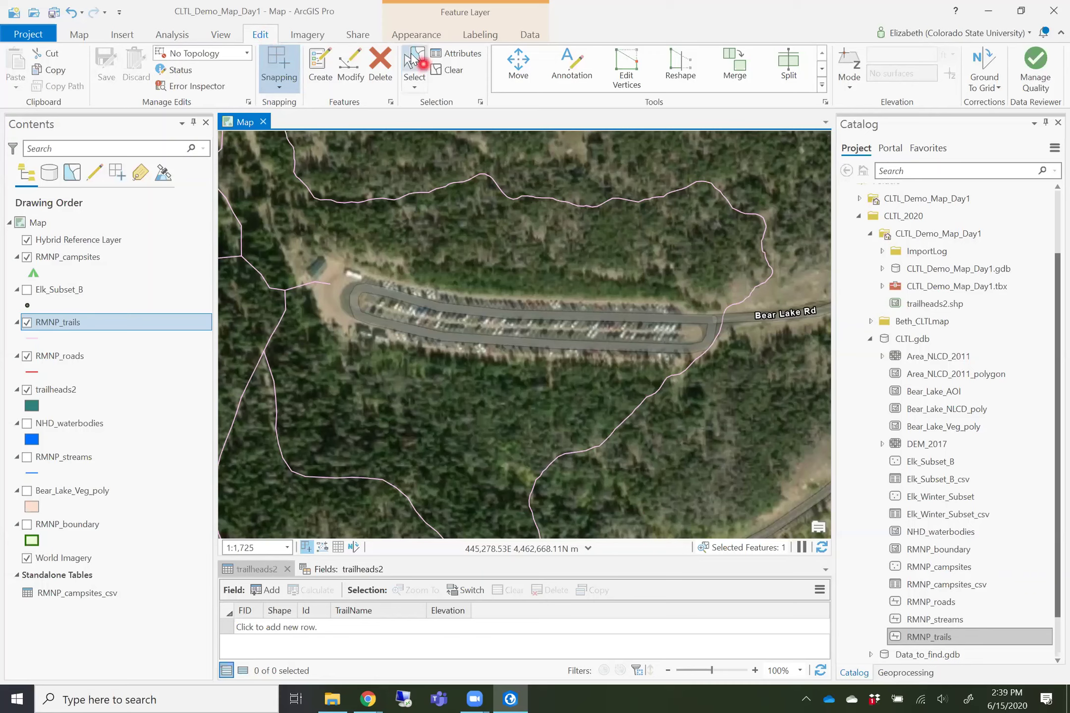
click(320, 69)
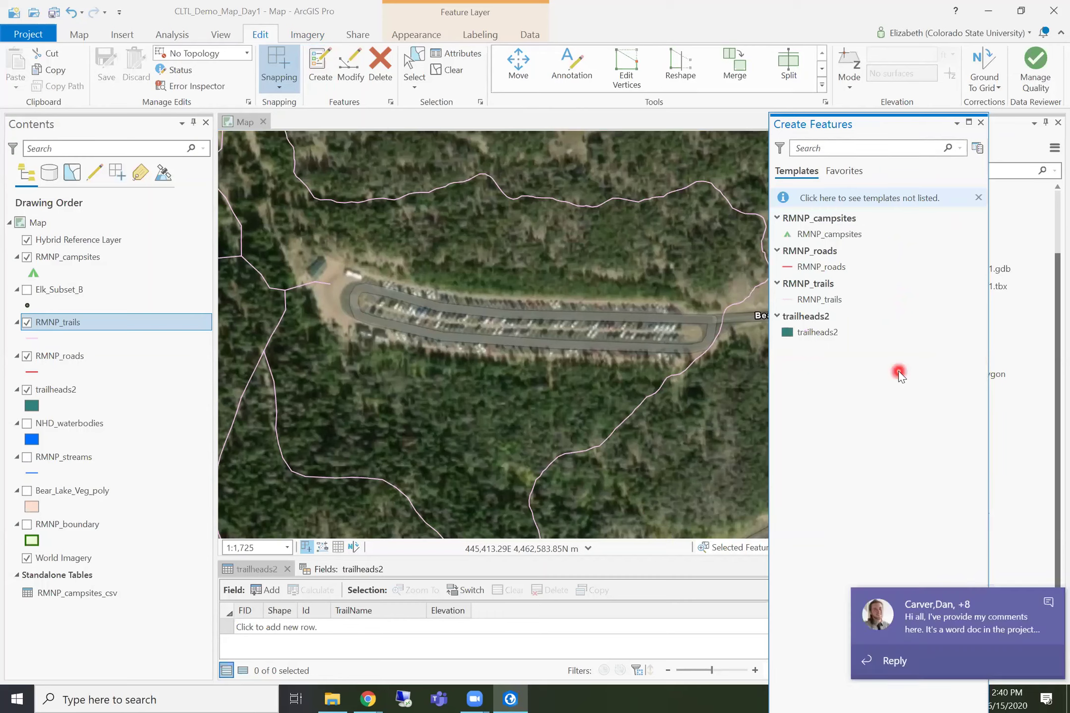
click(1051, 609)
click(851, 124)
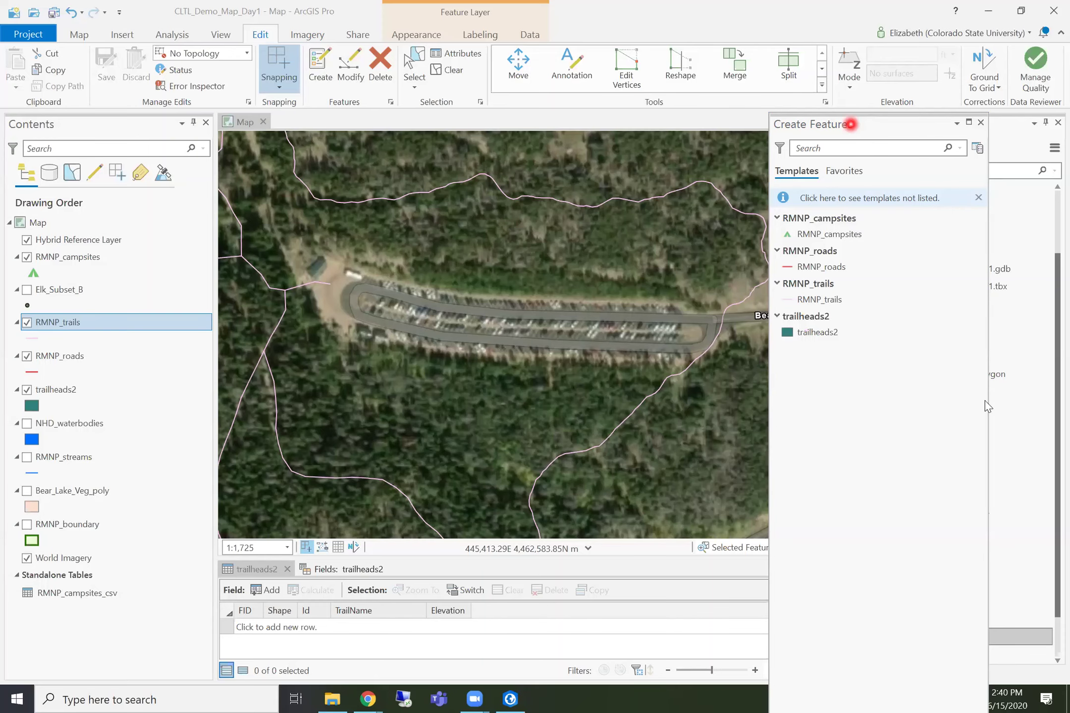
drag(987, 407, 919, 401)
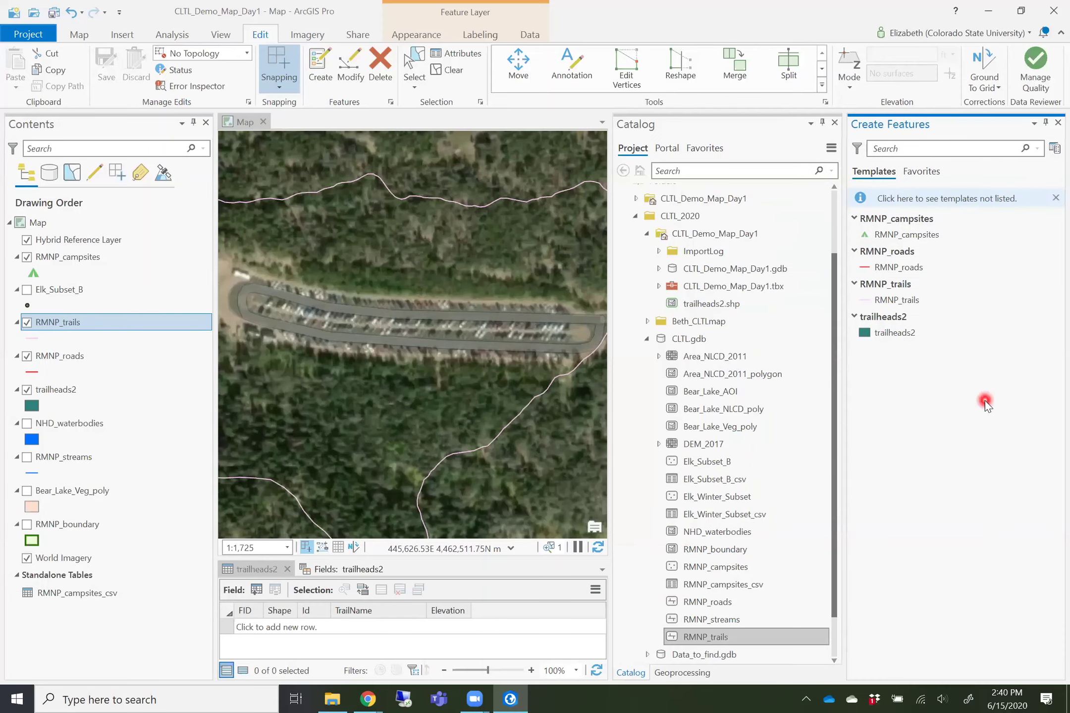
click(924, 126)
drag(899, 224, 723, 668)
click(848, 299)
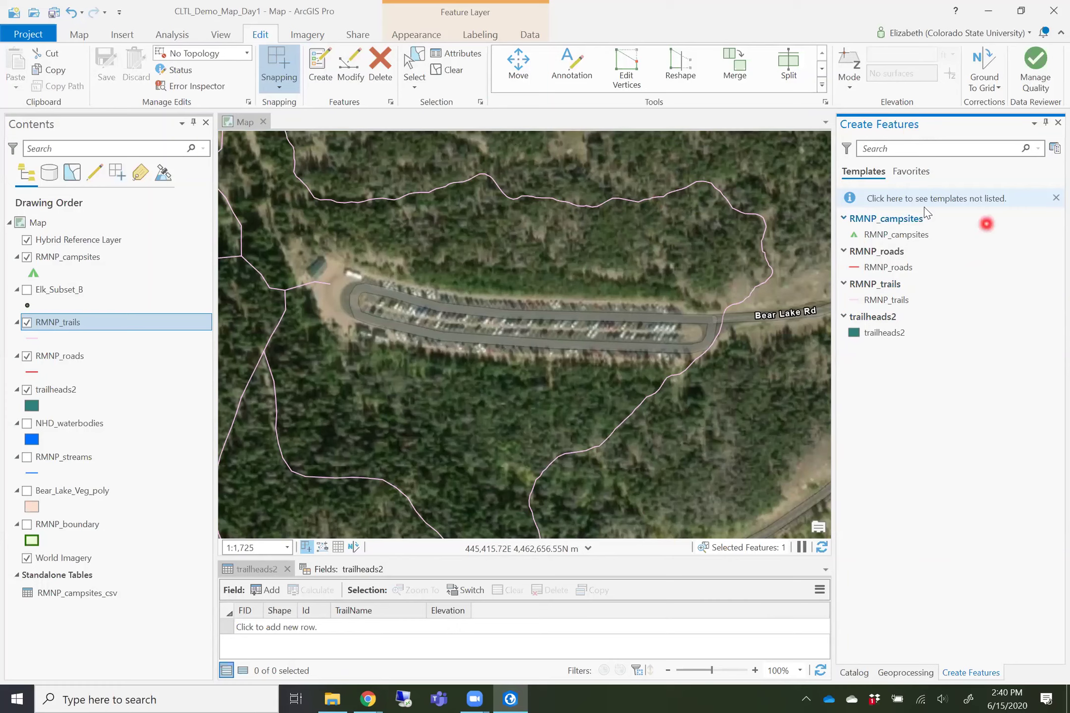
Activate the trailheads2 feature template for digitizing.
click(952, 330)
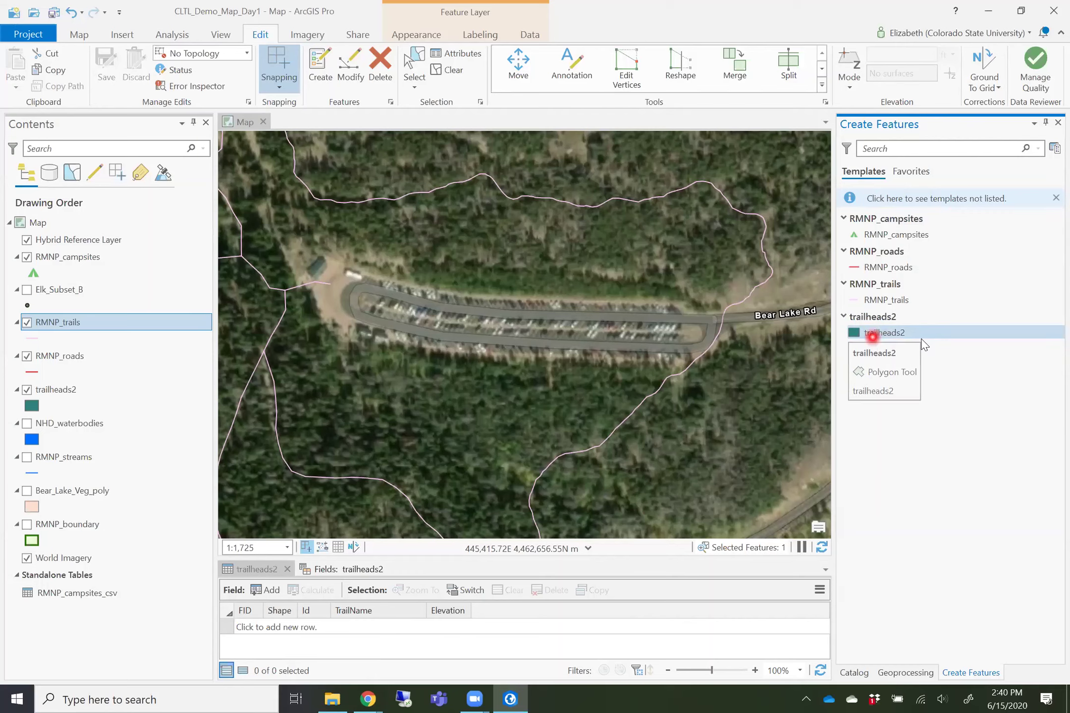
click(879, 335)
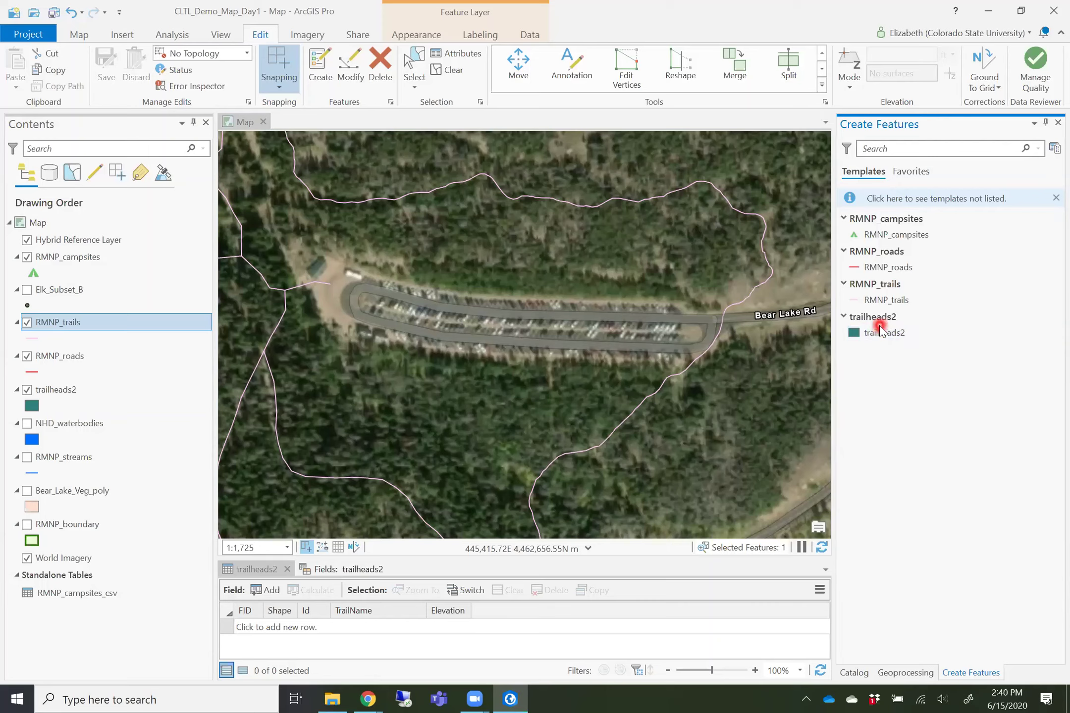
click(321, 69)
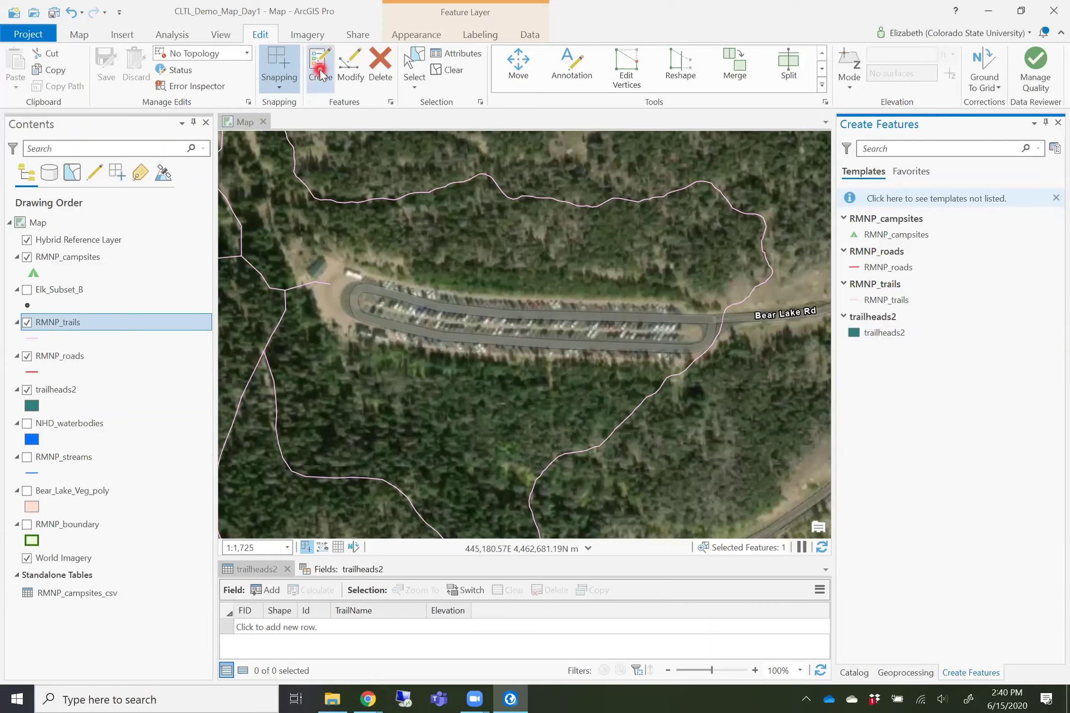
click(925, 329)
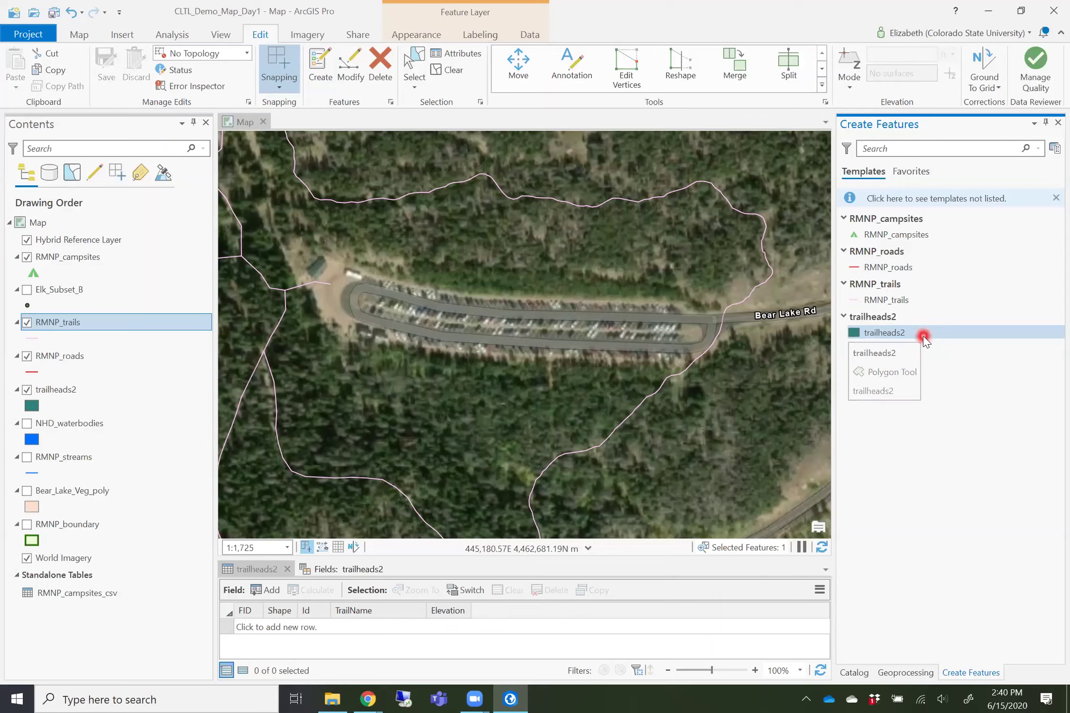
click(924, 338)
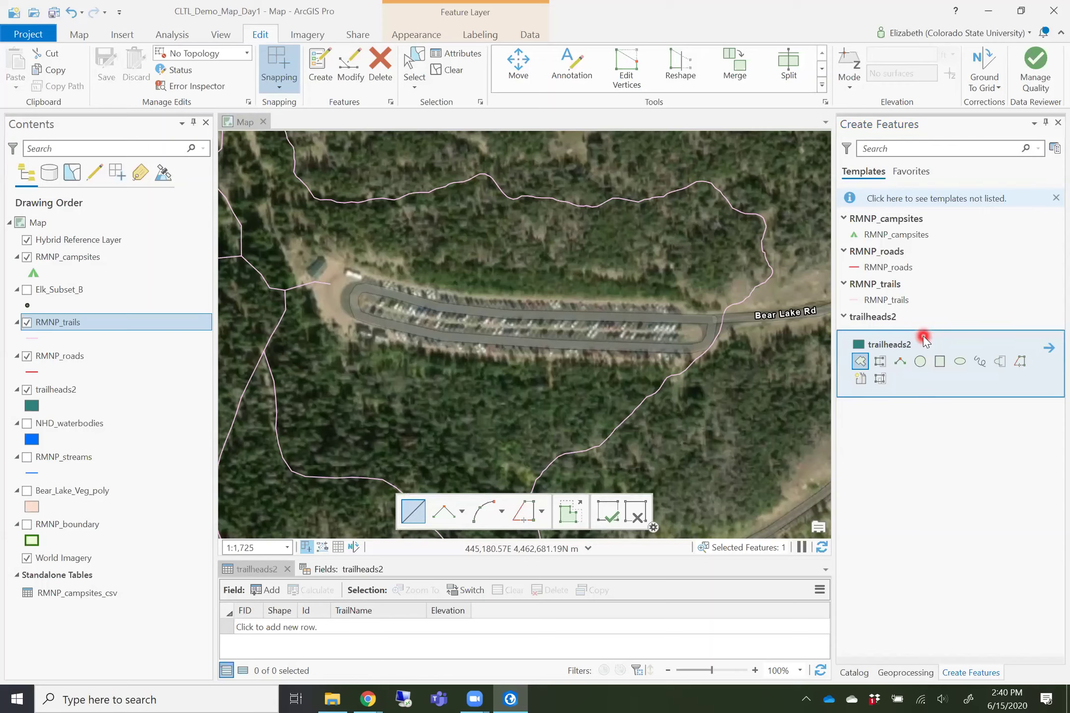
Review the construction tools offered for trailheads2 polygons, from Polygon and Rectangle to Trace.
click(860, 361)
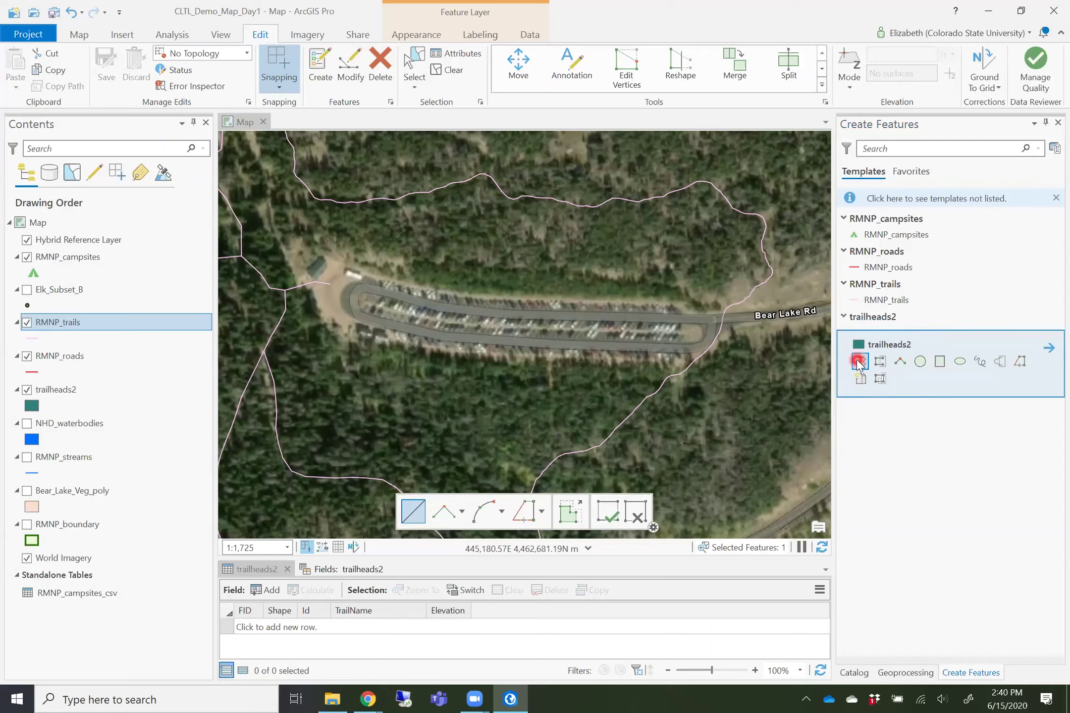
click(939, 361)
click(1023, 364)
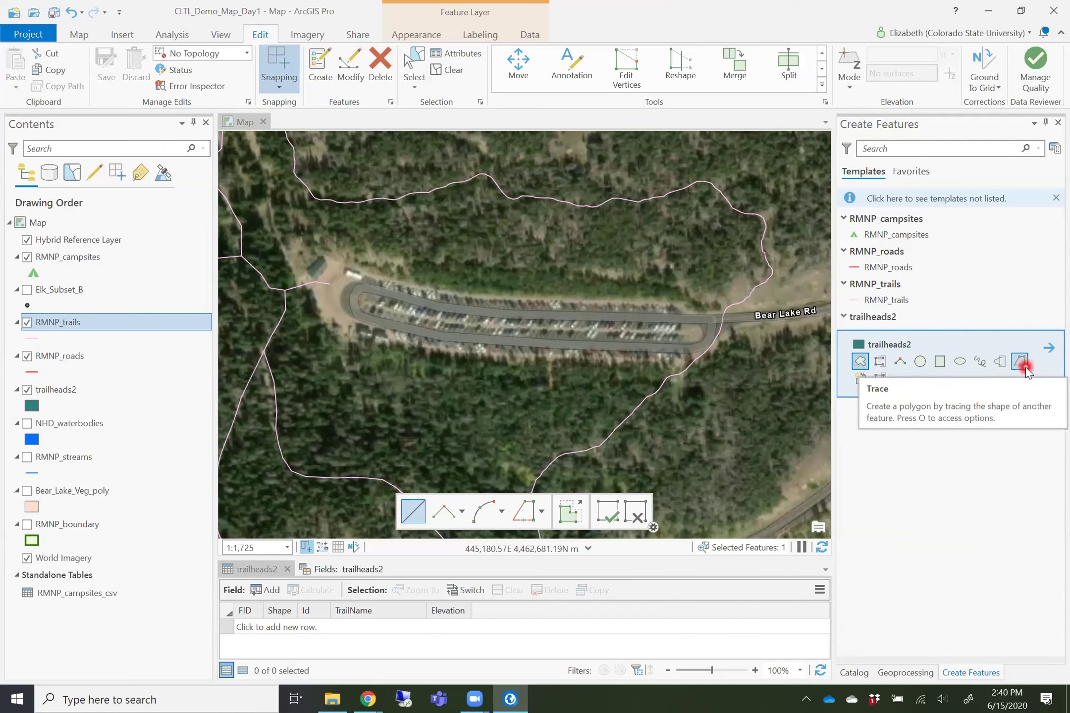
click(861, 377)
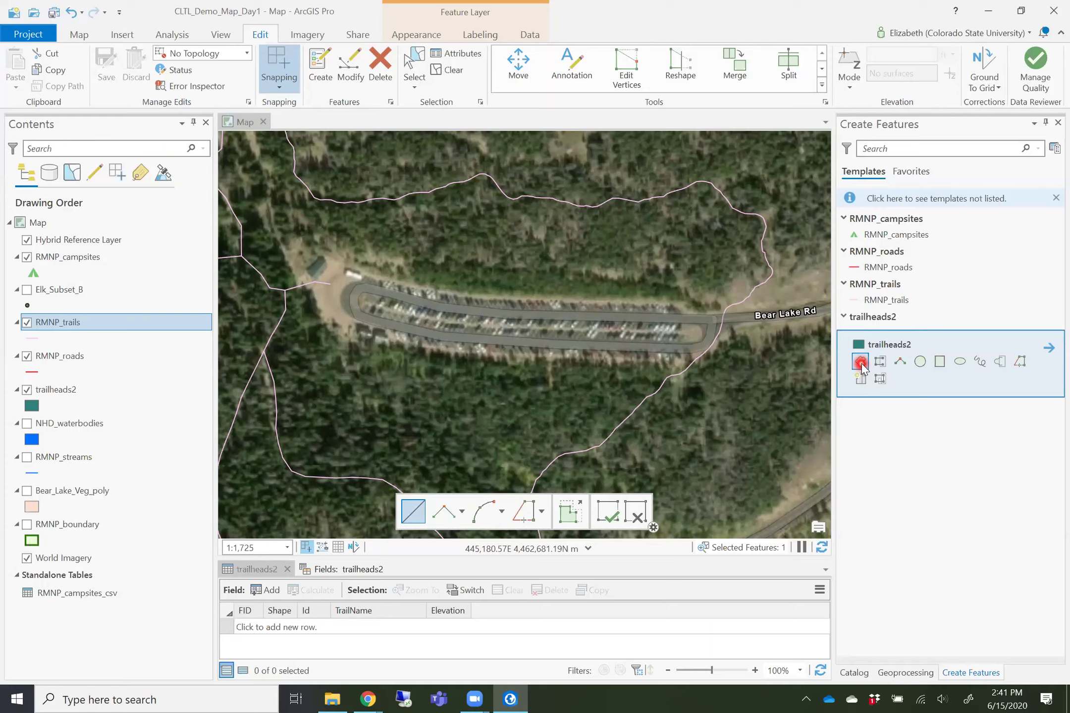
Check where the project data is stored in the Catalog and in the CLTL_2020 folder in File Explorer.
click(868, 675)
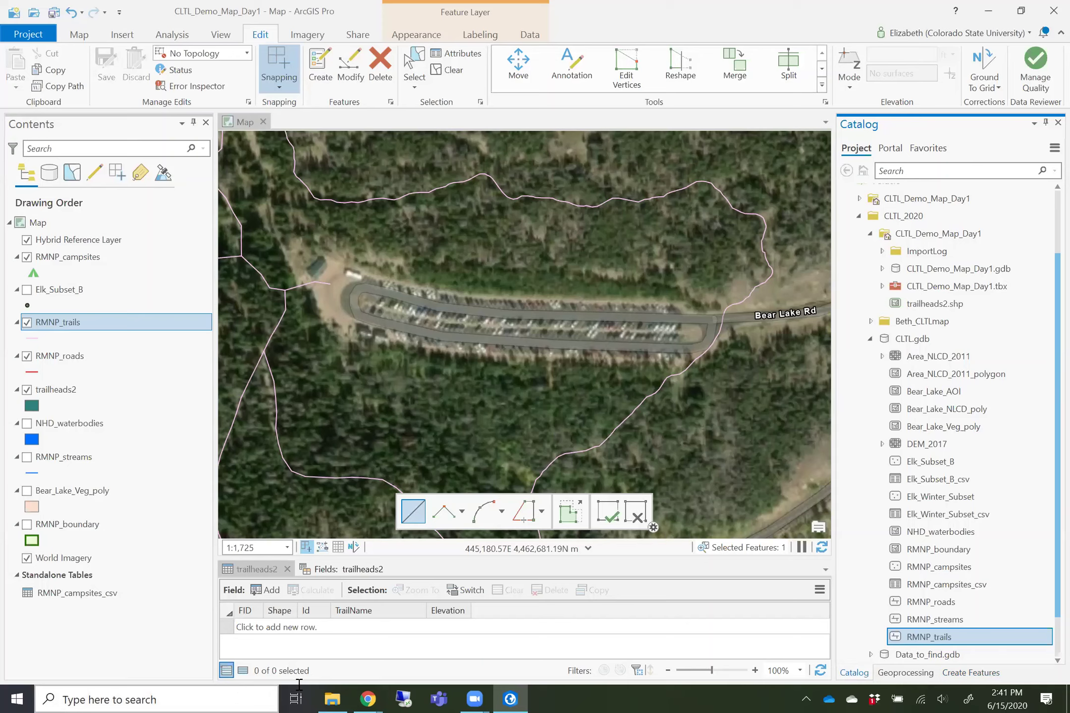
click(331, 697)
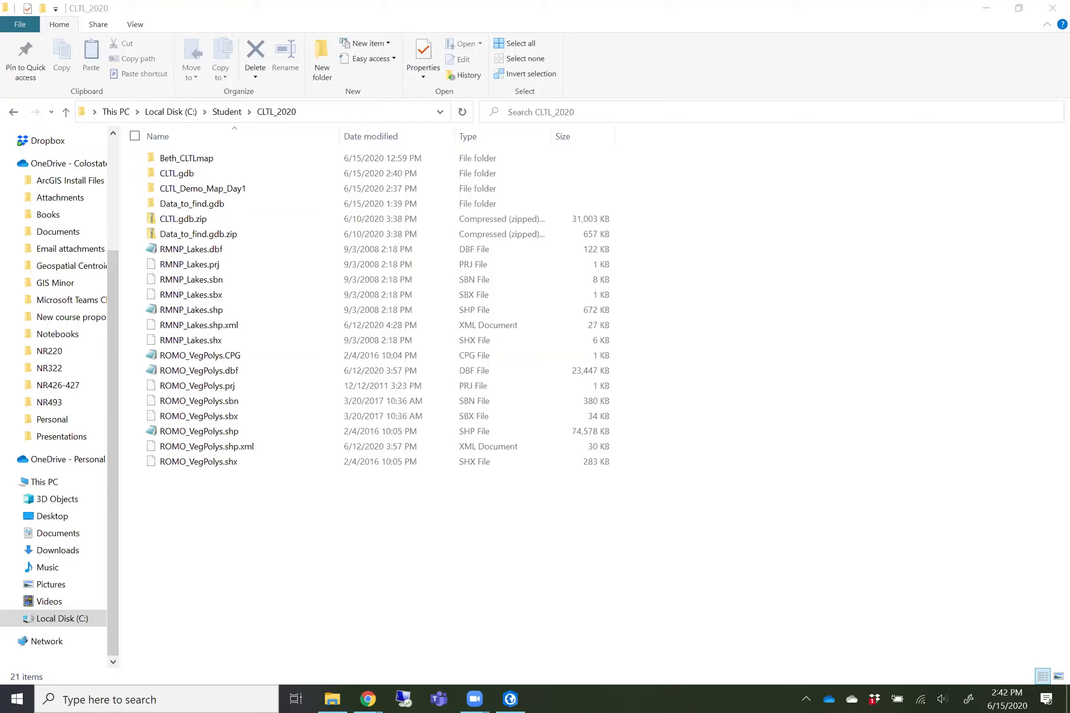
click(984, 8)
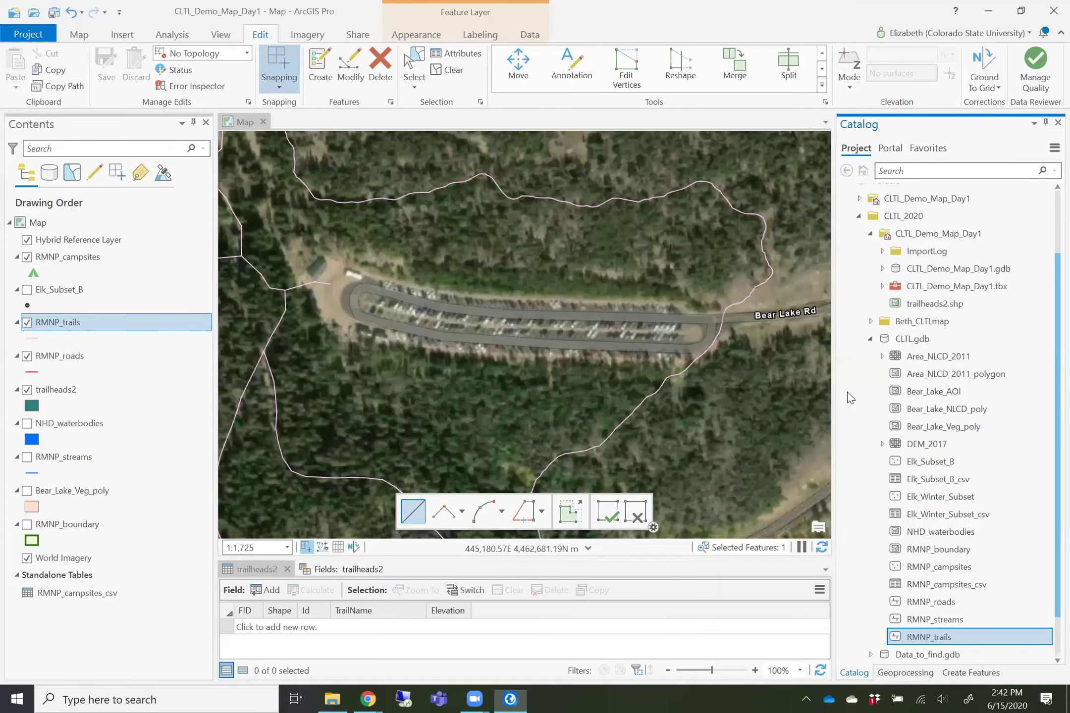
Return to the Create Features templates and choose the Polygon tool for trailheads2 over the Bear Lake parking lot.
click(847, 394)
click(319, 75)
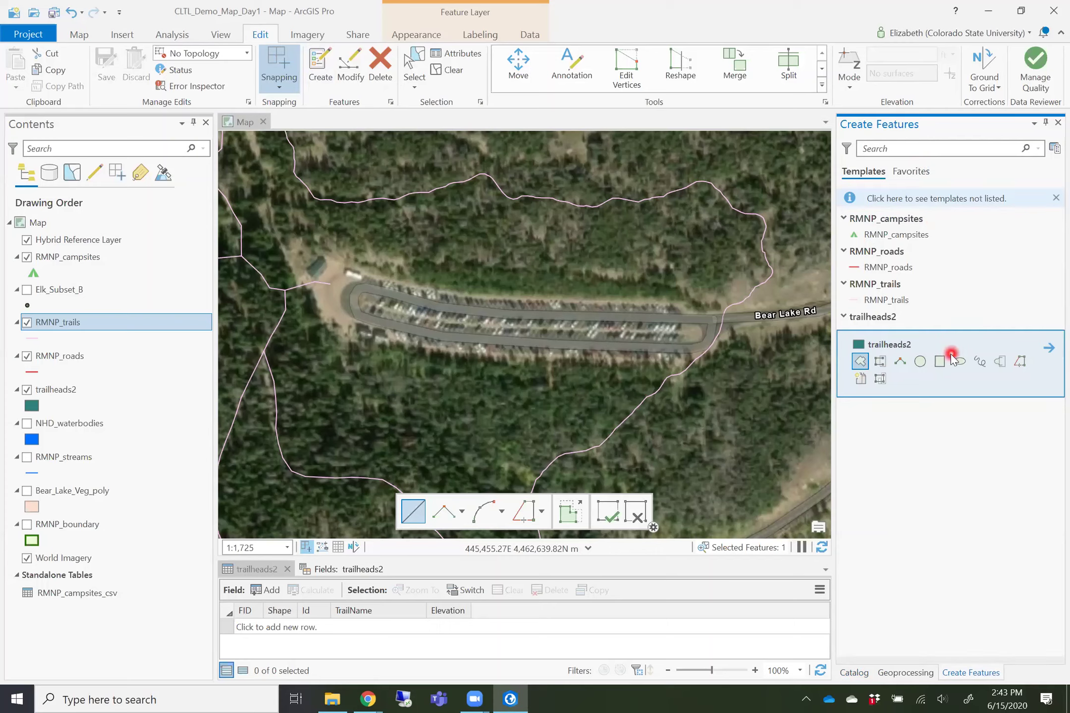
click(860, 365)
click(587, 276)
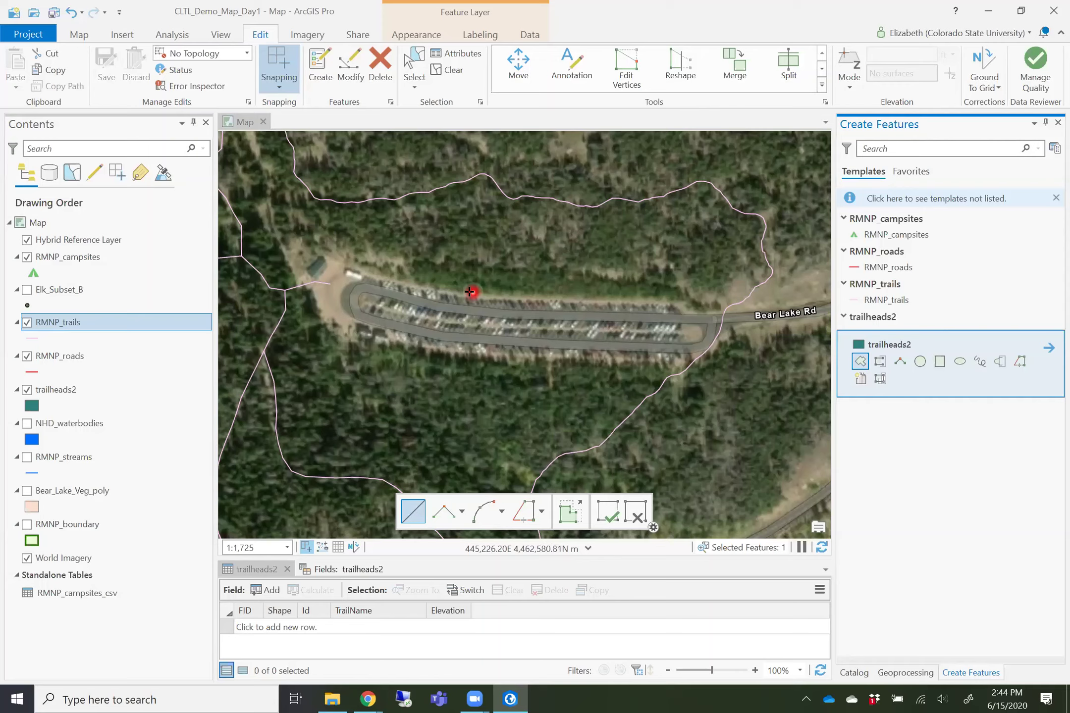
Digitize the northern edge of the Bear Lake parking lot as a trailheads2 polygon boundary, from the building eastward to the lot's entrance.
click(336, 263)
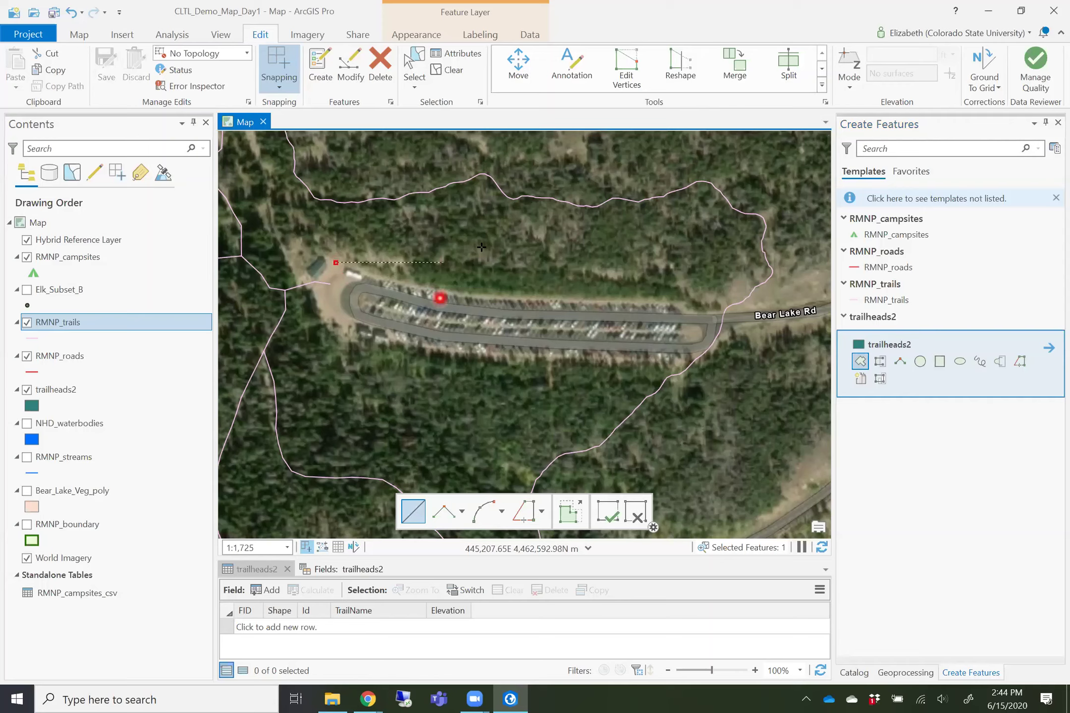
click(378, 275)
click(428, 291)
click(480, 298)
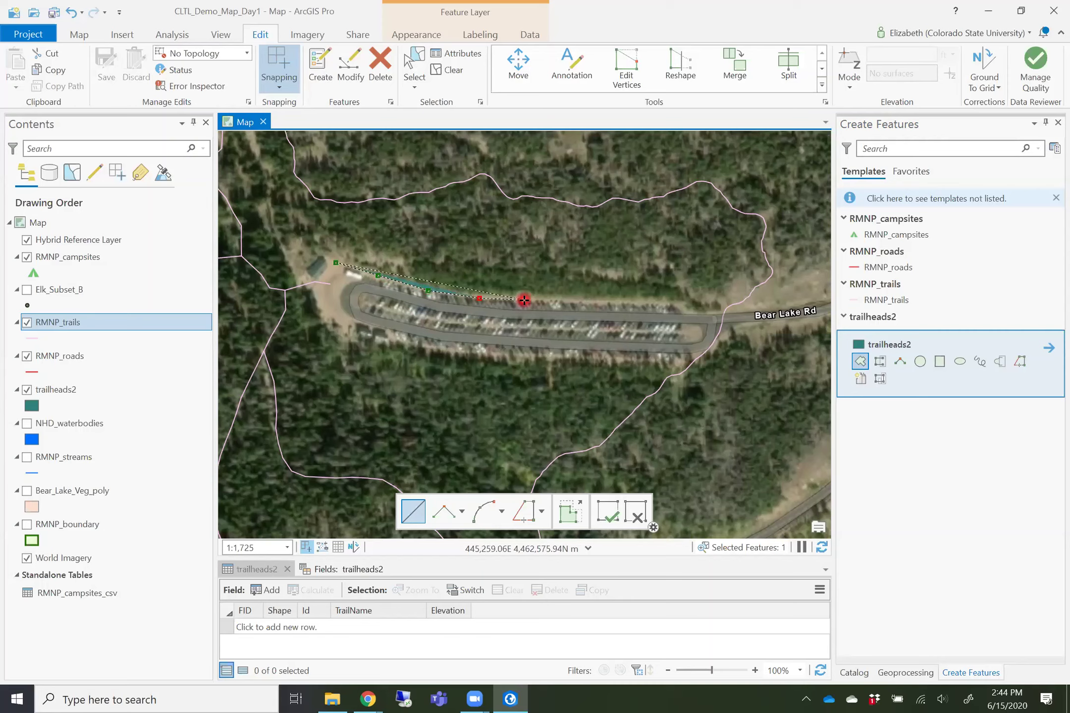
click(524, 300)
click(576, 303)
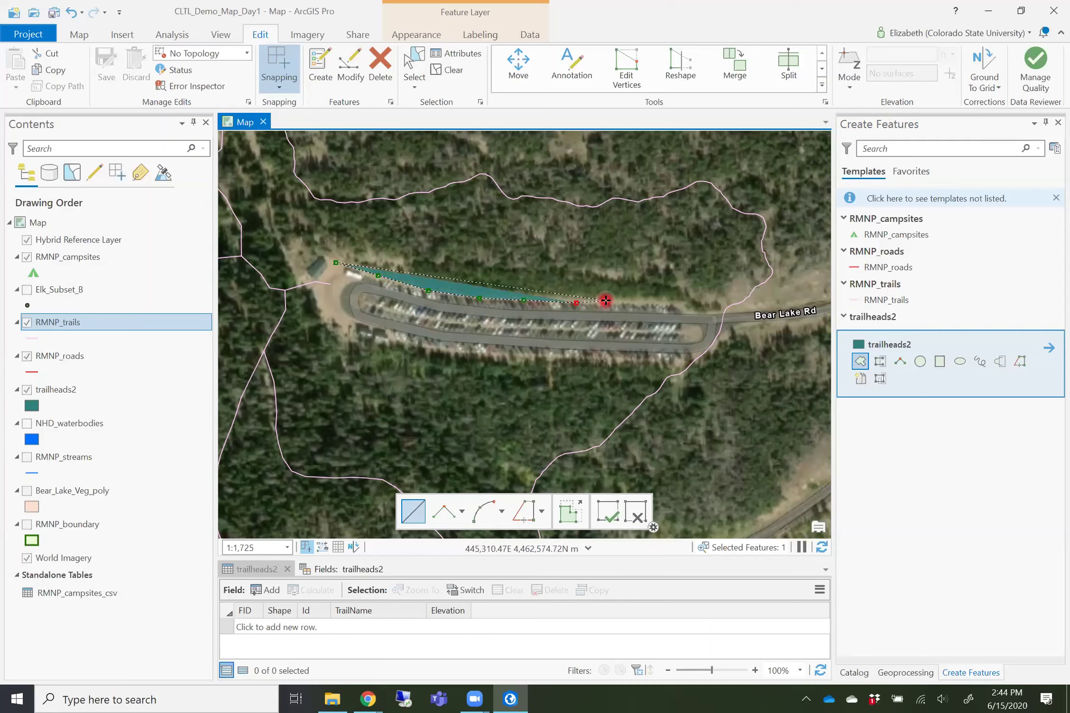
click(606, 301)
click(652, 304)
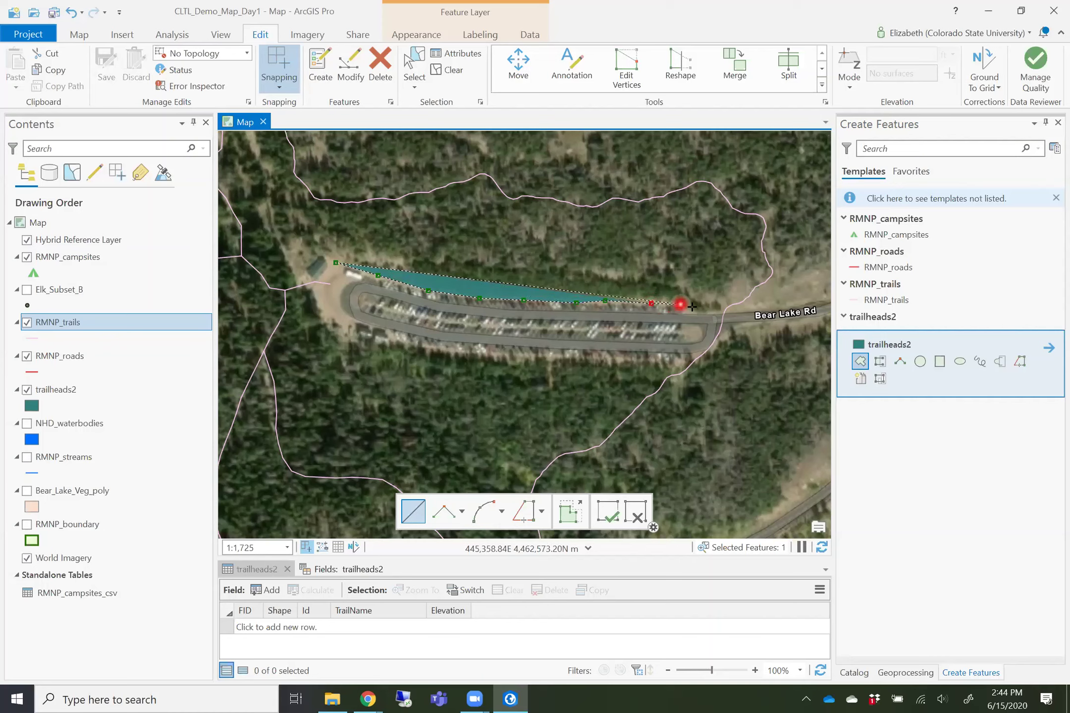
click(682, 304)
click(695, 309)
Continue the trailheads2 polygon around the parking lot's eastern end and back west along its southern edge.
click(710, 327)
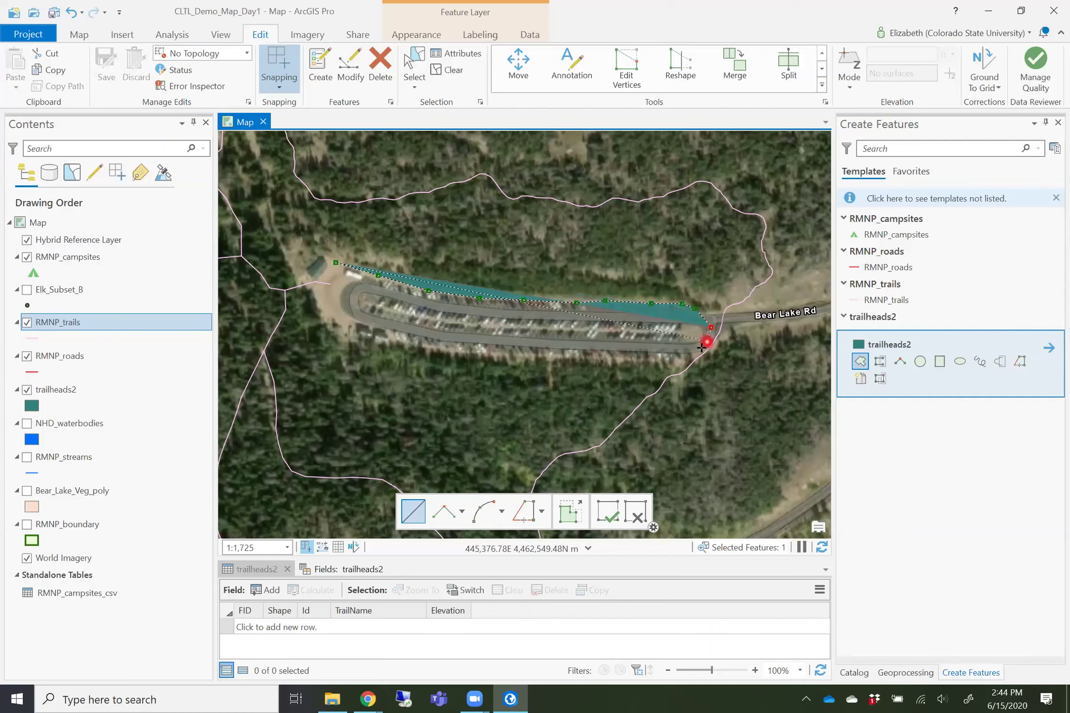
click(706, 349)
click(677, 354)
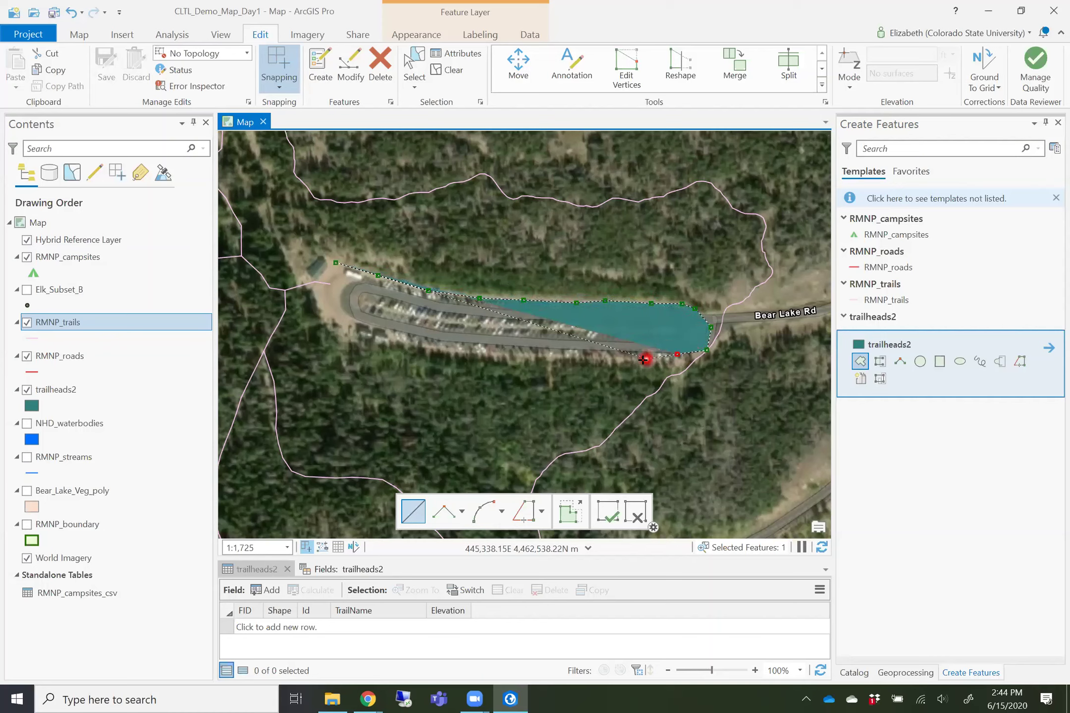
click(594, 356)
click(533, 354)
click(473, 348)
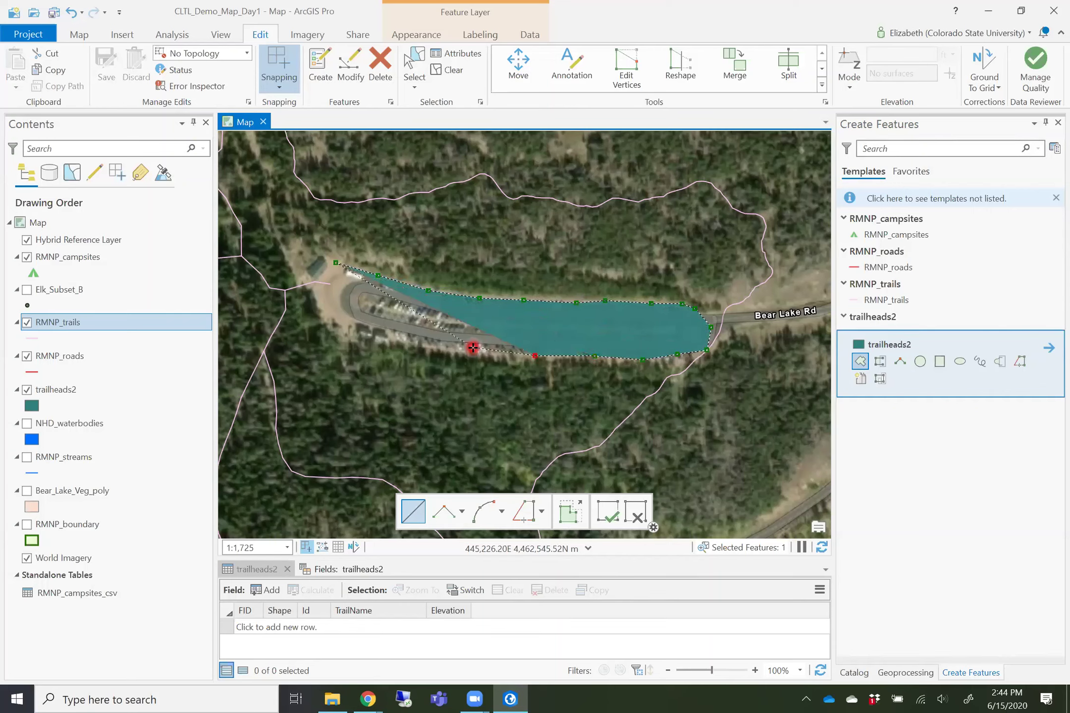
click(416, 345)
click(364, 332)
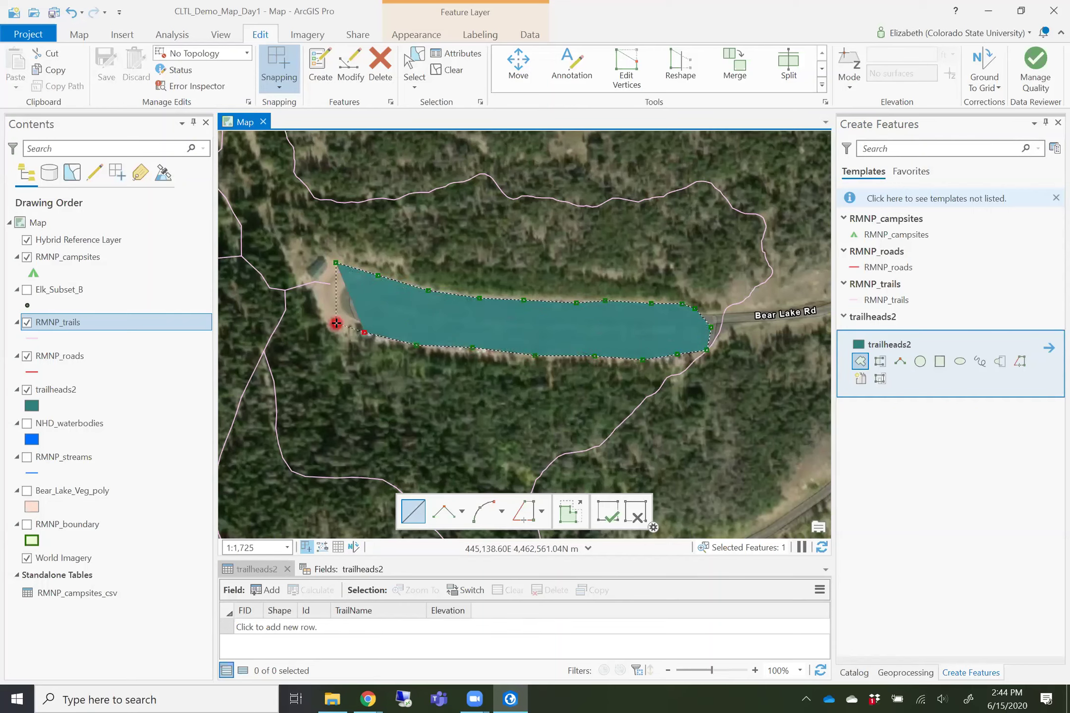
Trace the parking lot's rounded western end up past the trail and building, and finish the polygon.
click(337, 323)
click(321, 308)
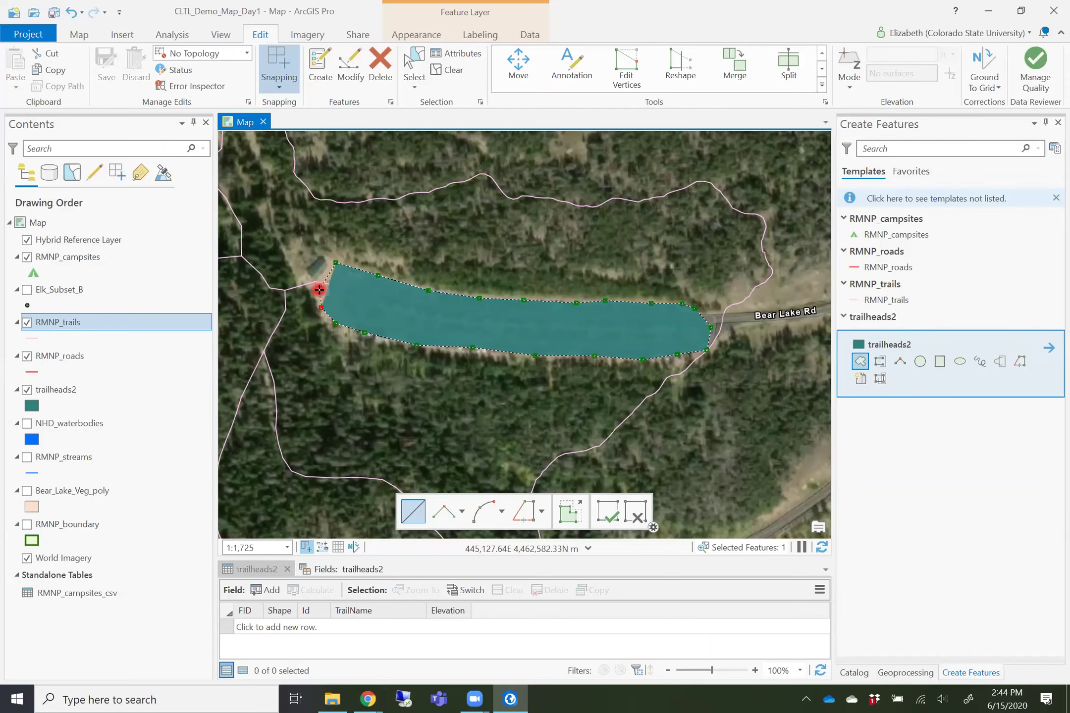
click(319, 289)
scroll(321, 265, up, 2)
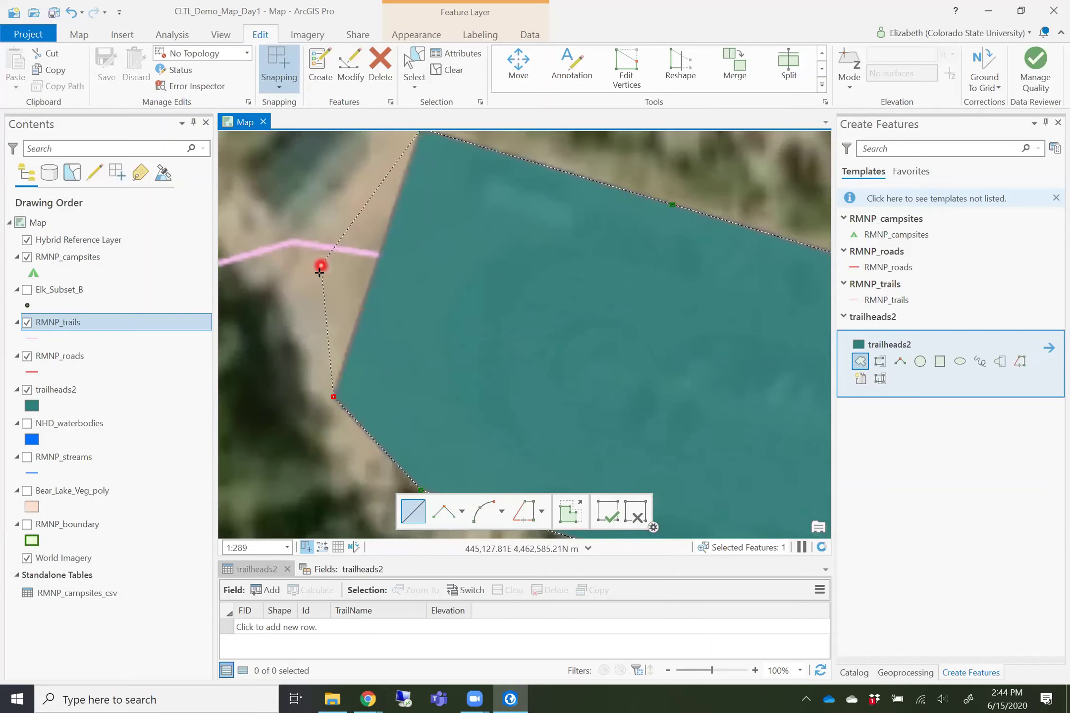
mouse_move(318, 377)
mouse_down()
mouse_move(296, 353)
mouse_move(287, 268)
mouse_move(341, 171)
mouse_move(375, 144)
mouse_up()
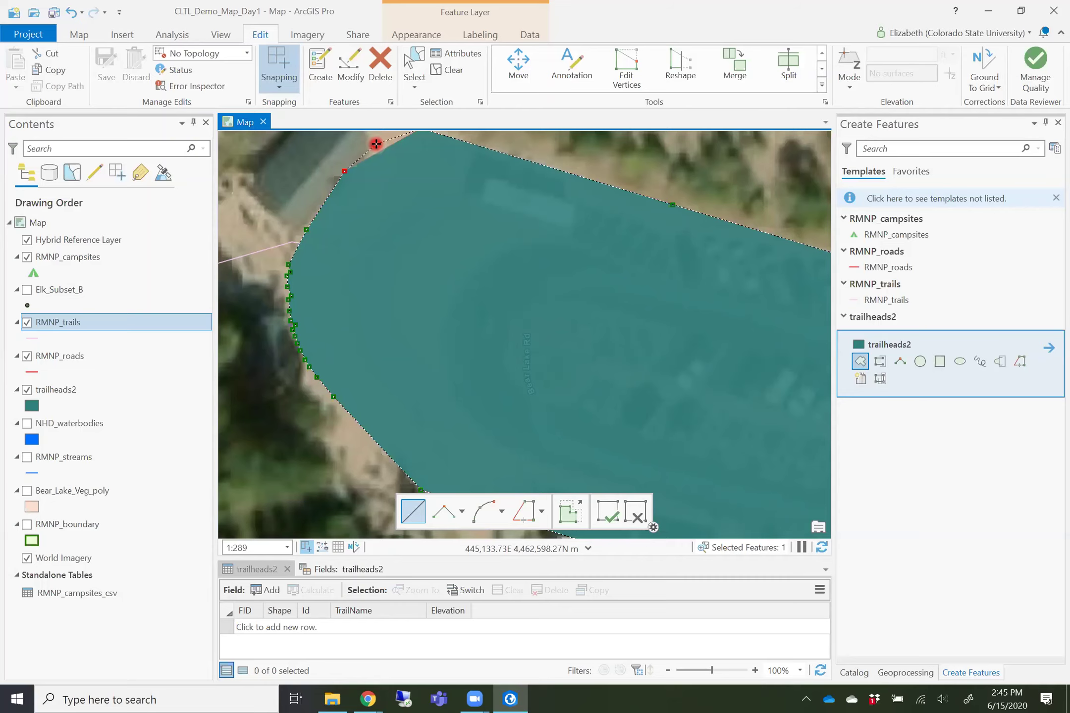
key(F2)
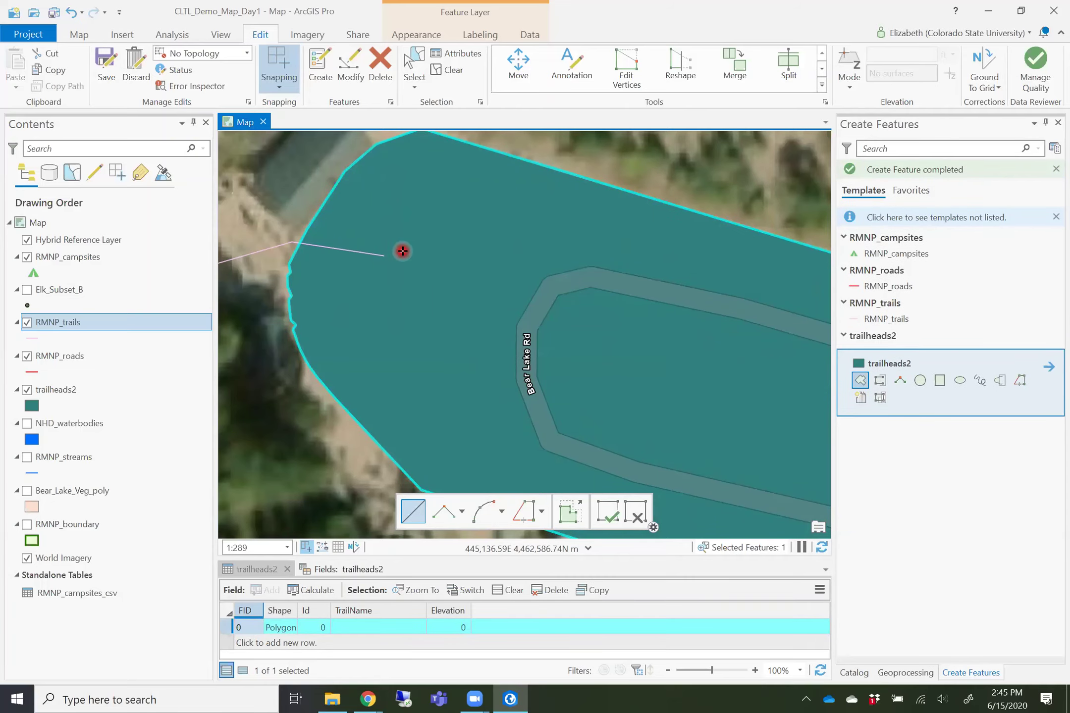
Examine how the finished polygon fits the Bear Lake parking lot imagery, especially its western end near the building and trail.
scroll(402, 251, down, 5)
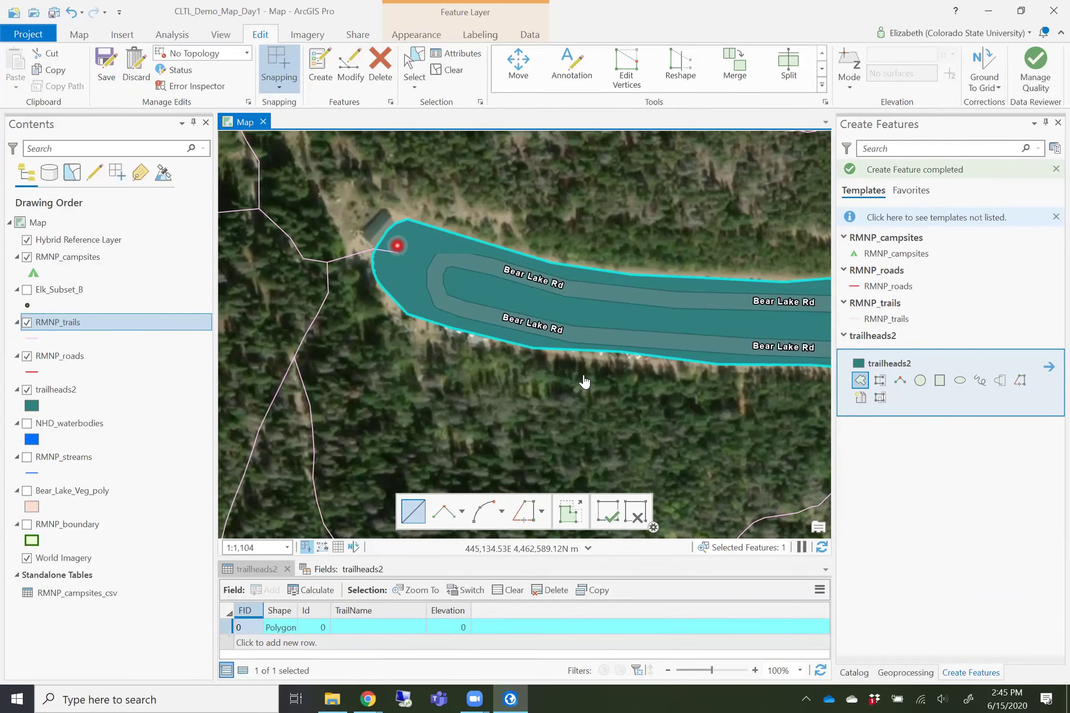
drag(584, 380, 441, 370)
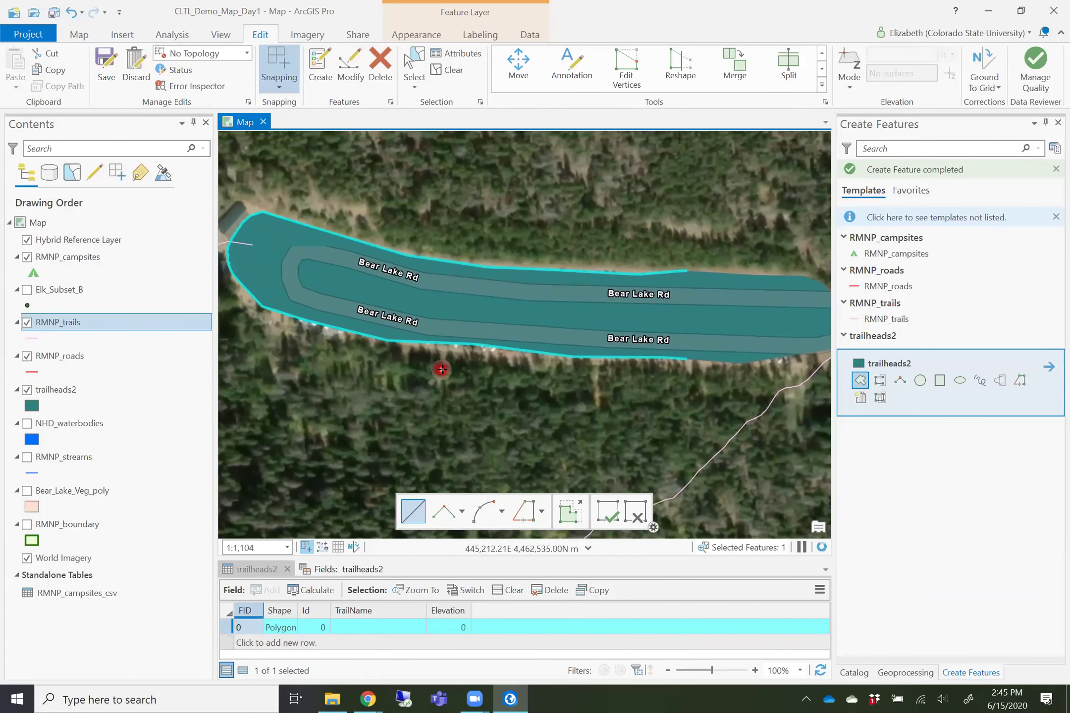
scroll(442, 370, down, 2)
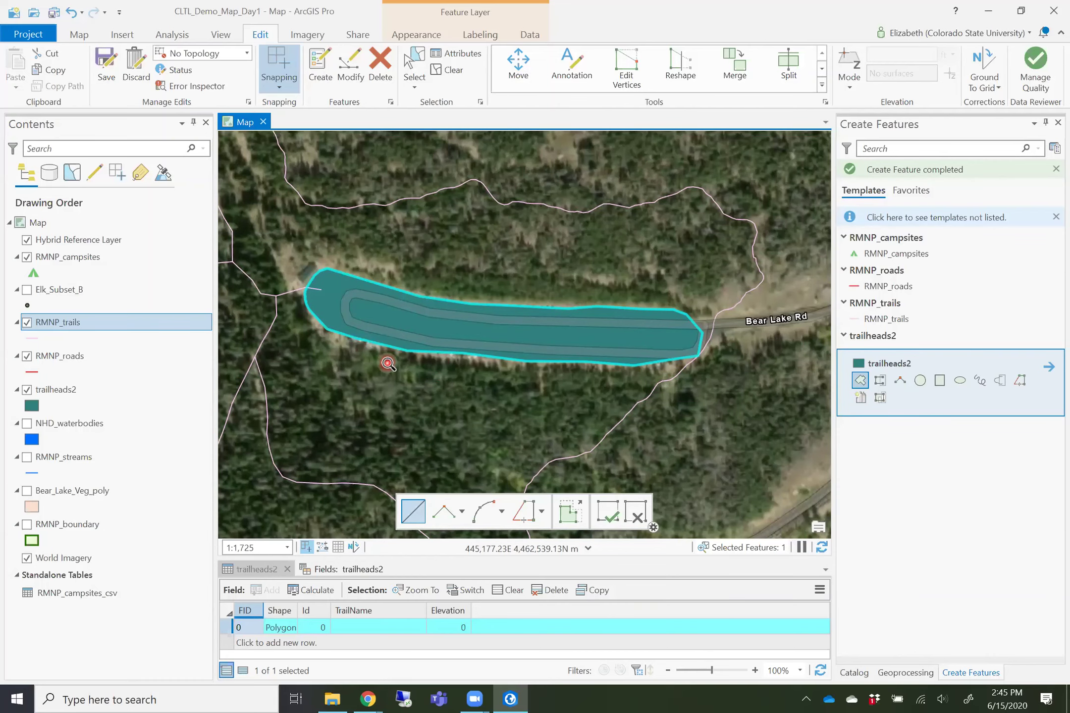
drag(388, 364, 331, 250)
mouse_move(345, 301)
mouse_down()
mouse_move(327, 250)
mouse_move(341, 280)
mouse_up()
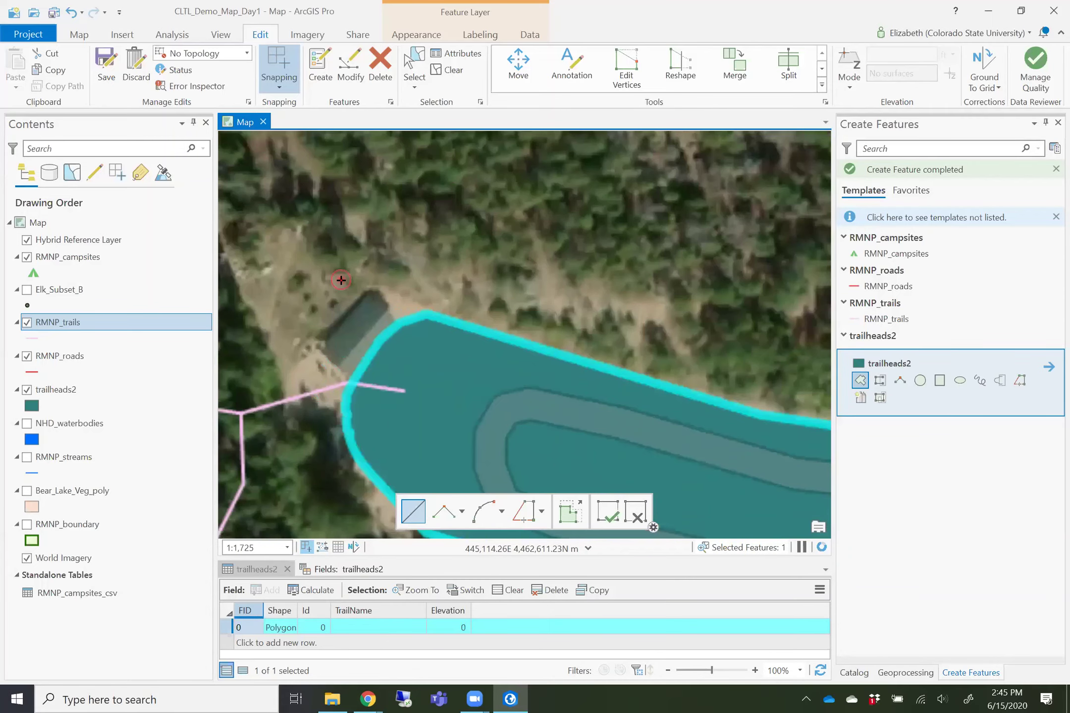
drag(485, 354, 517, 198)
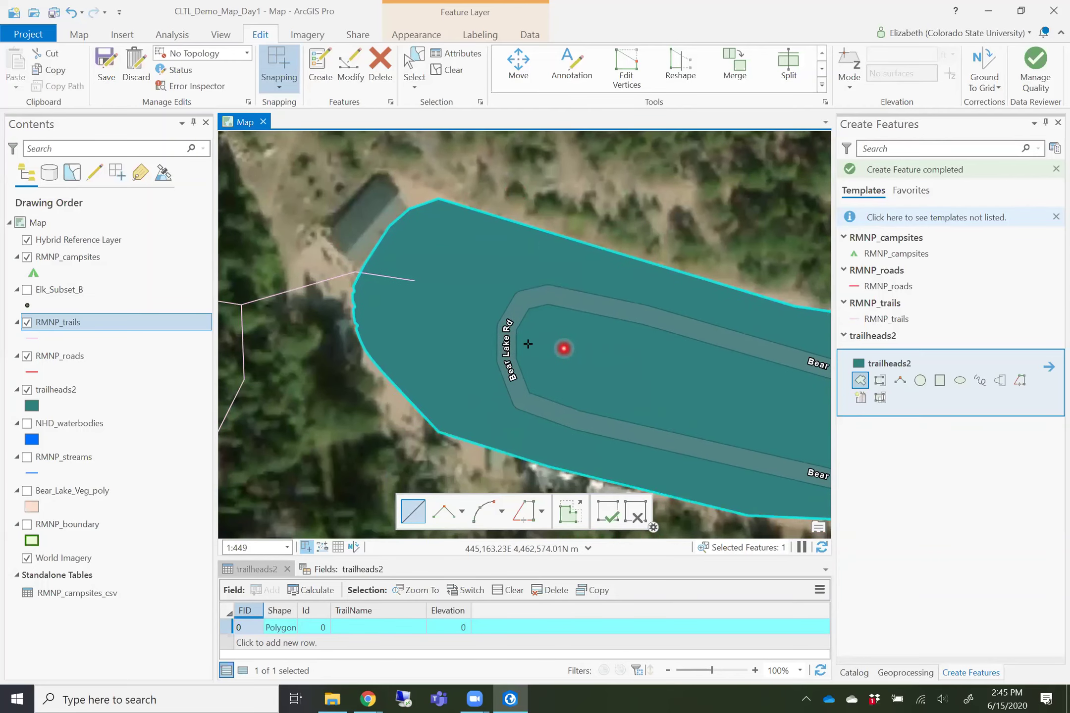
scroll(533, 347, down, 4)
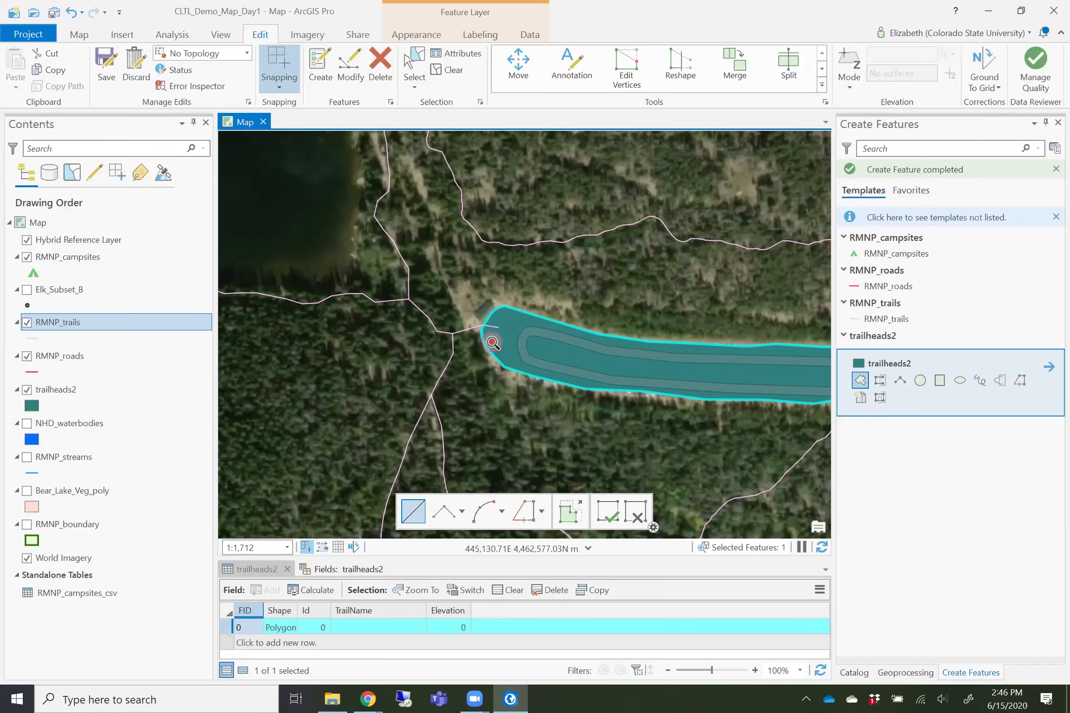
scroll(497, 350, up, 1)
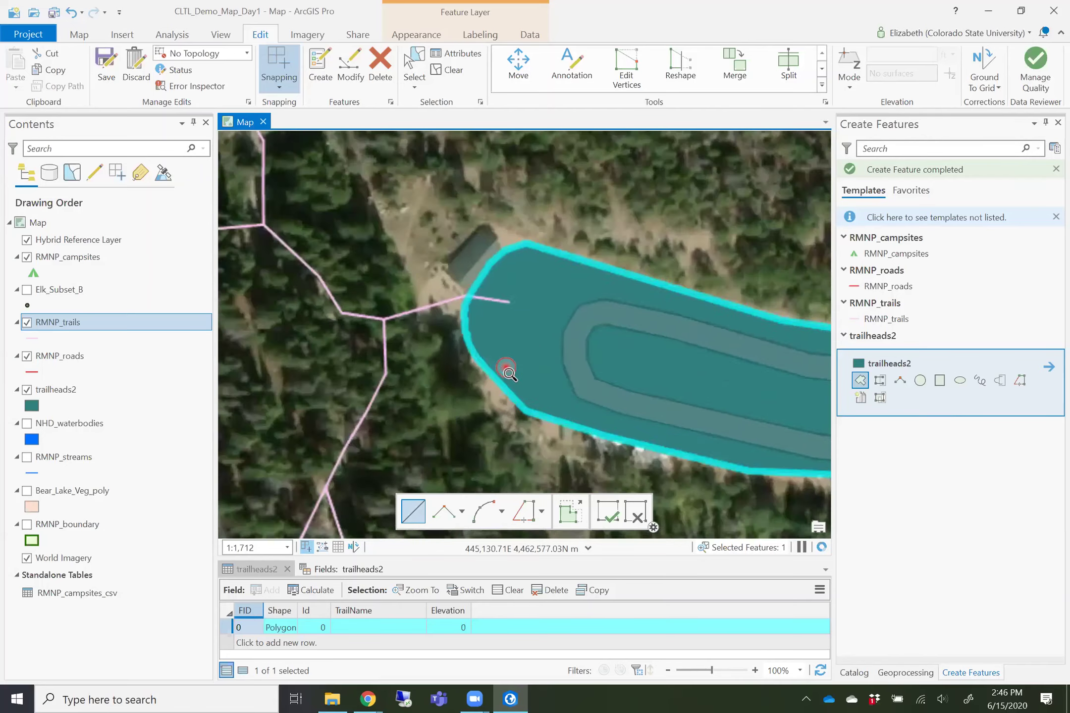
scroll(507, 396, up, 2)
scroll(505, 347, down, 2)
scroll(506, 344, up, 4)
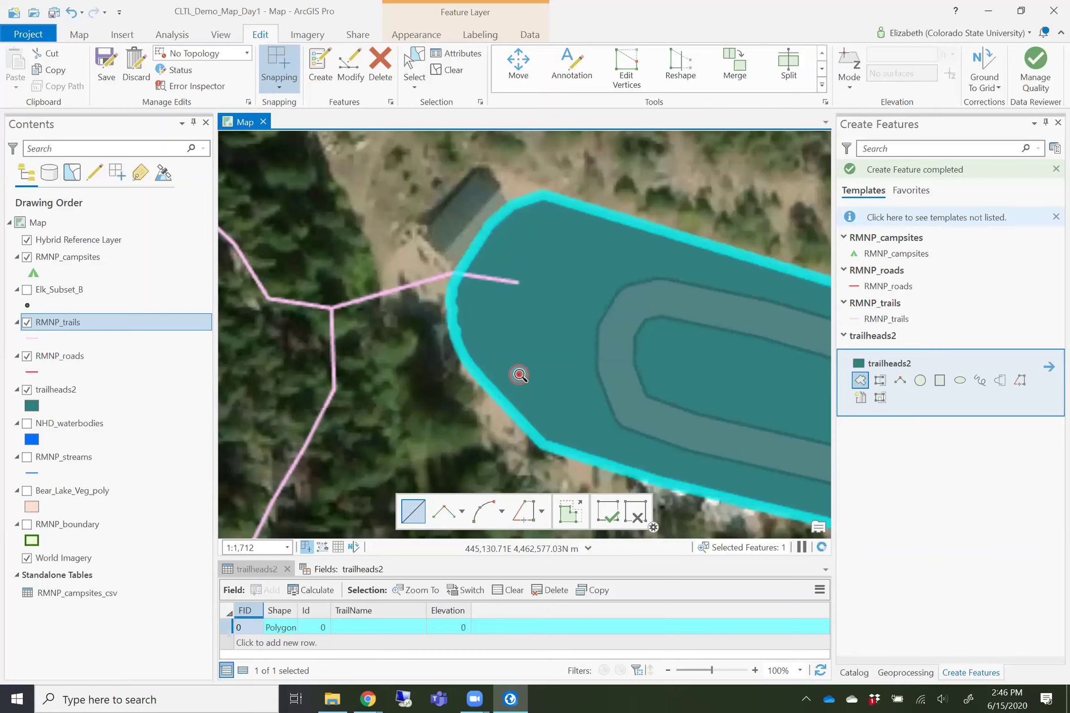
scroll(534, 341, down, 2)
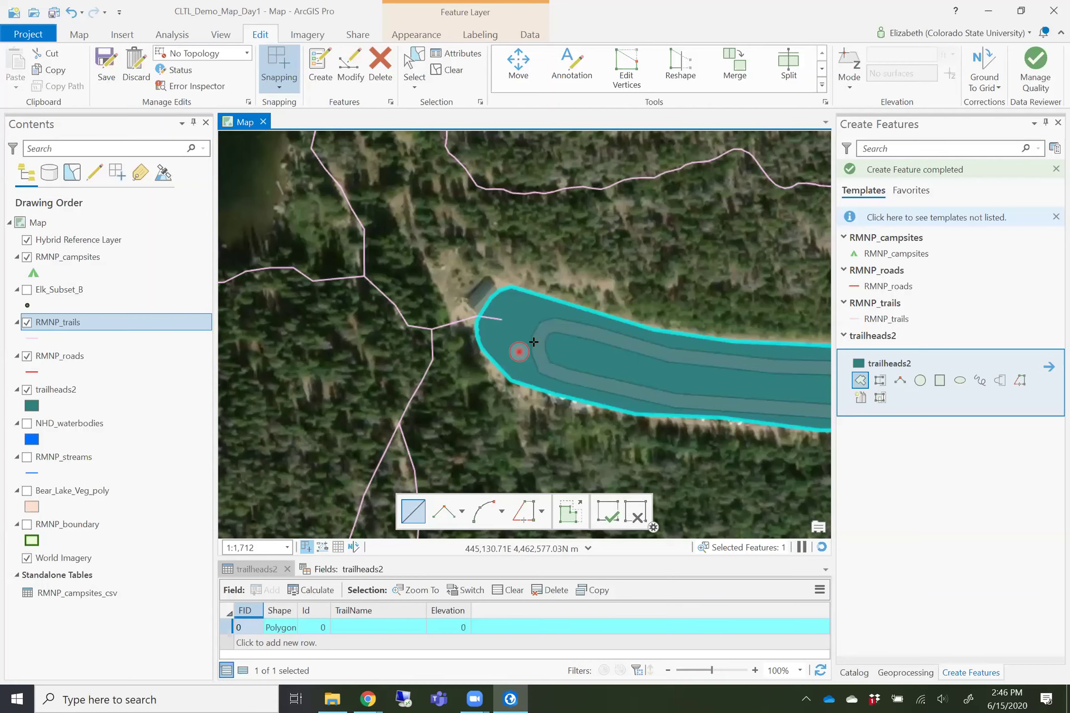
scroll(539, 361, up, 2)
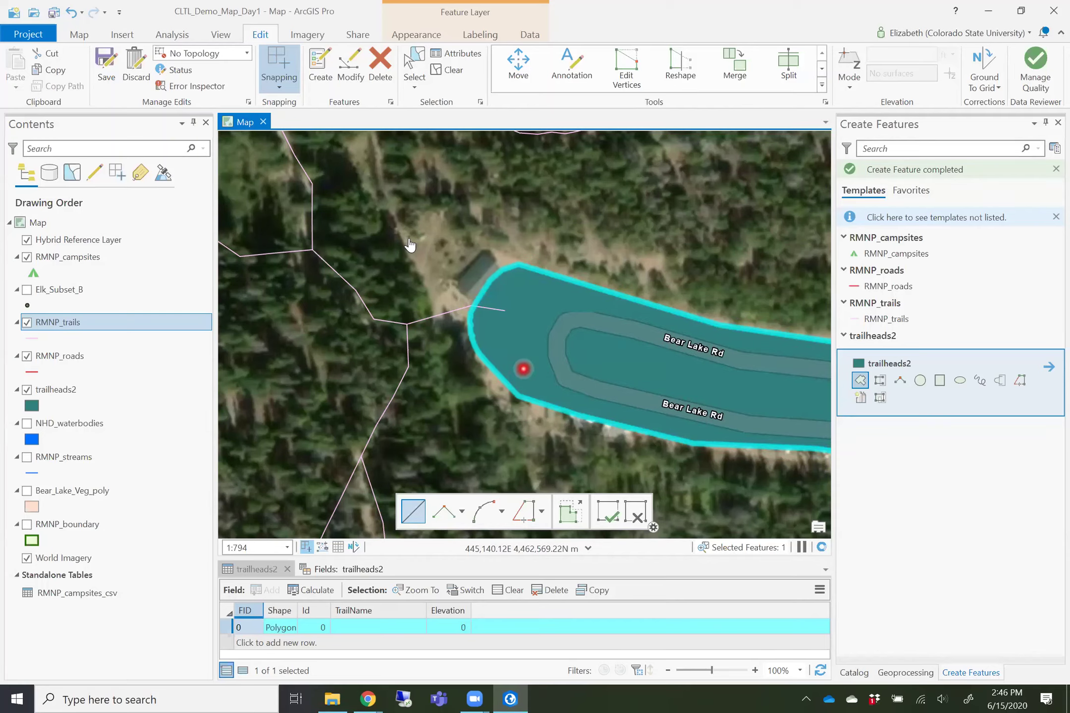
drag(536, 347, 453, 312)
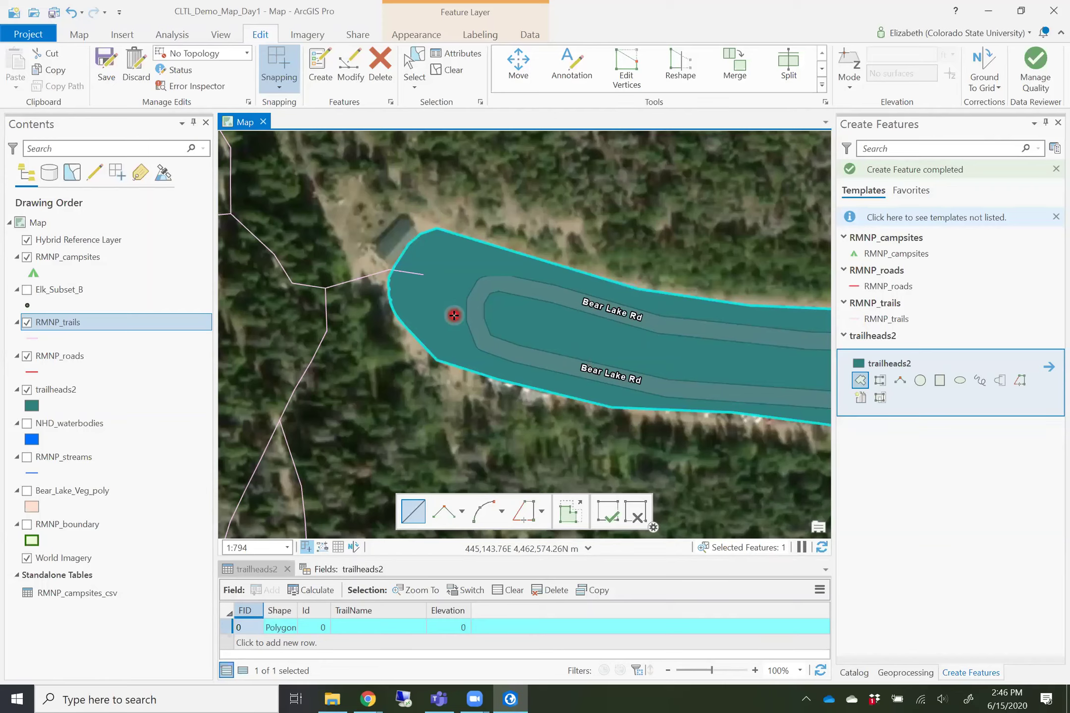
Sketch the first vertices of a second trailheads2 polygon along the edge of Bear Lake Rd, southeast of the parking lot.
click(493, 321)
scroll(426, 366, down, 1)
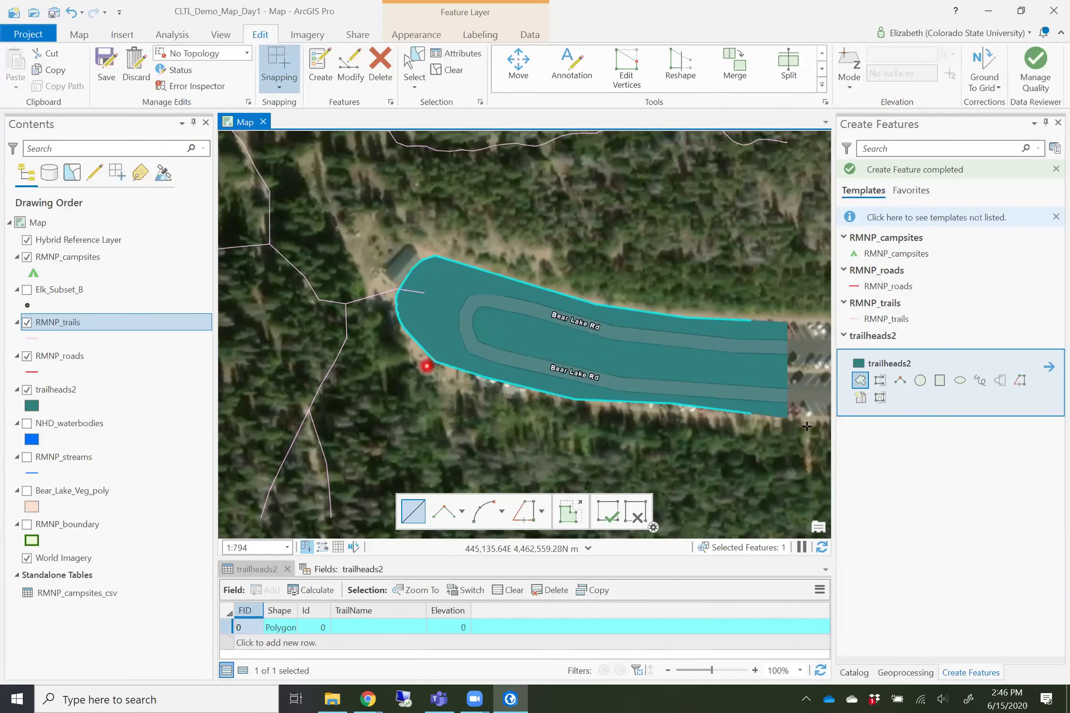
scroll(806, 427, down, 2)
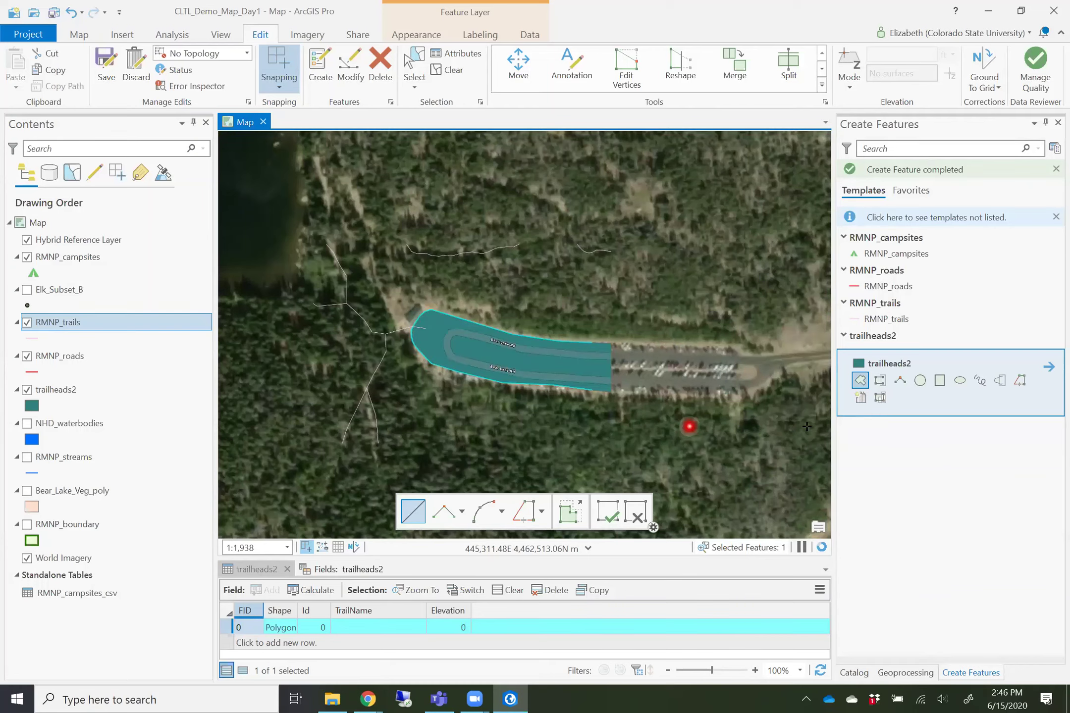
scroll(806, 426, down, 1)
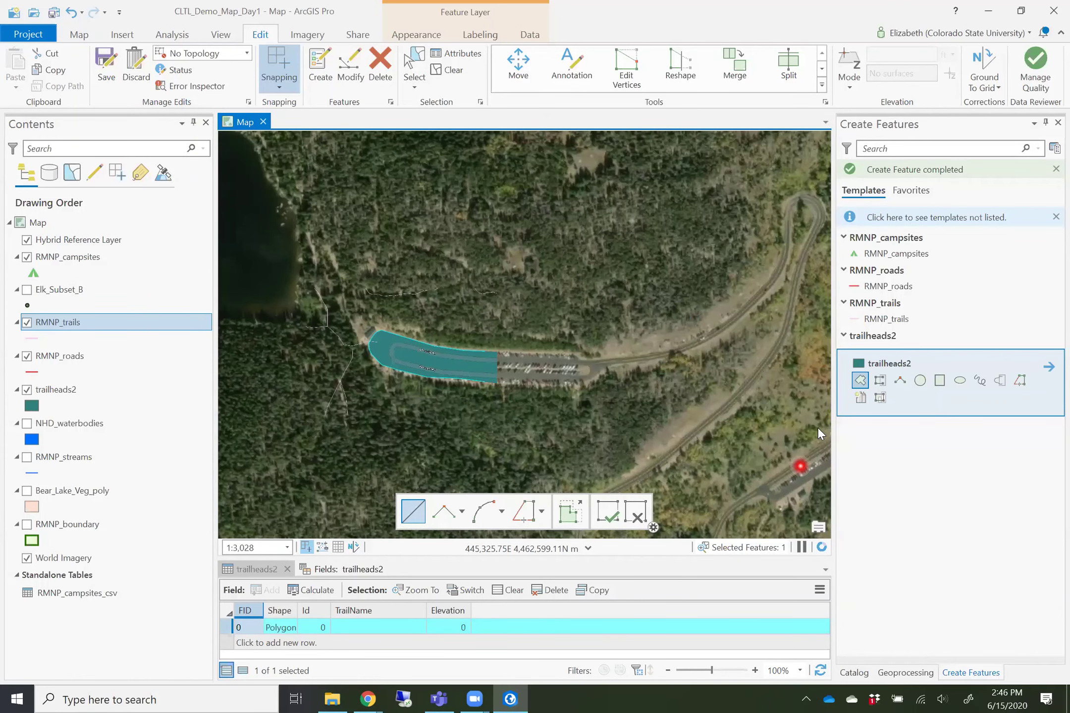
scroll(818, 430, up, 3)
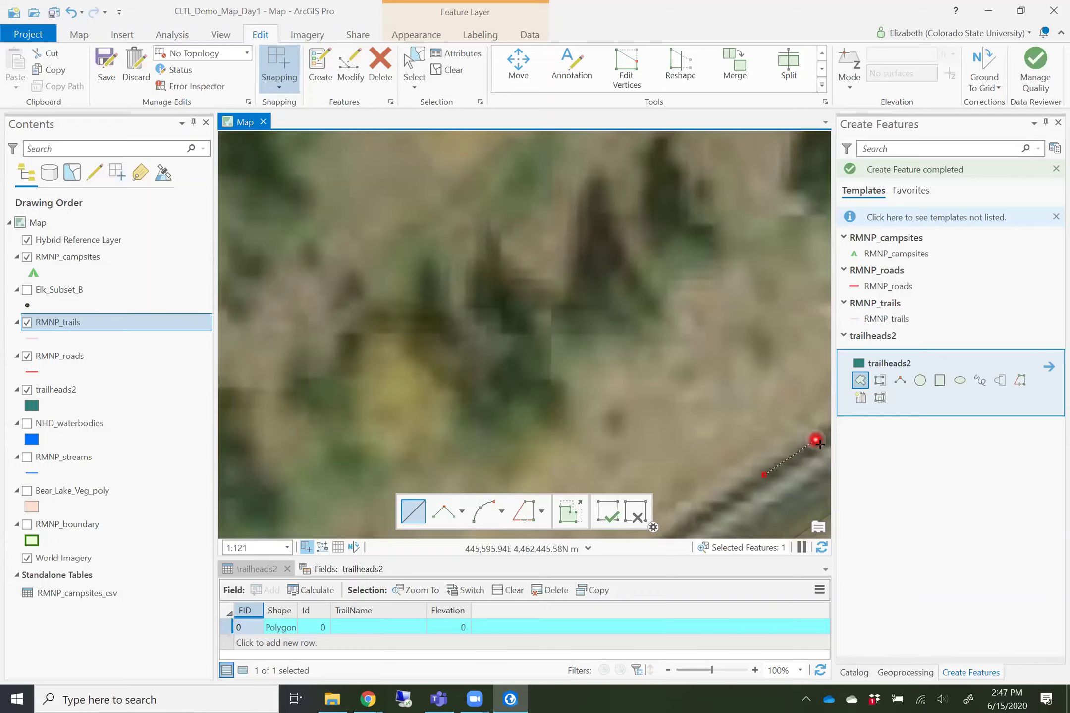
click(862, 385)
drag(719, 425, 565, 385)
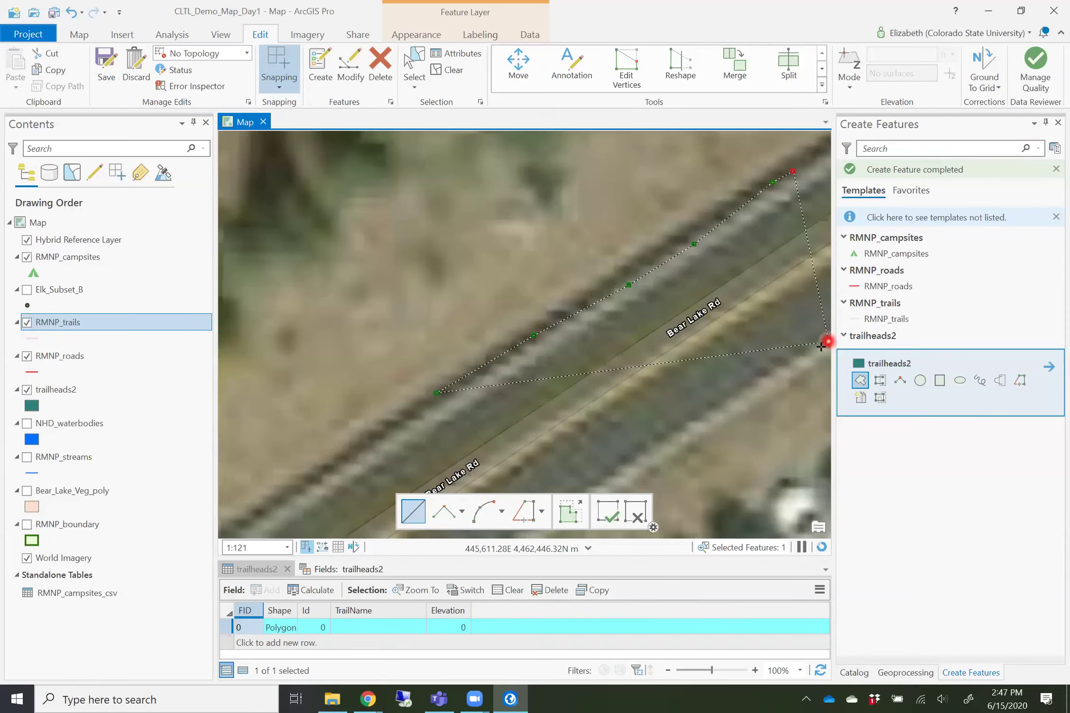
drag(827, 342, 821, 347)
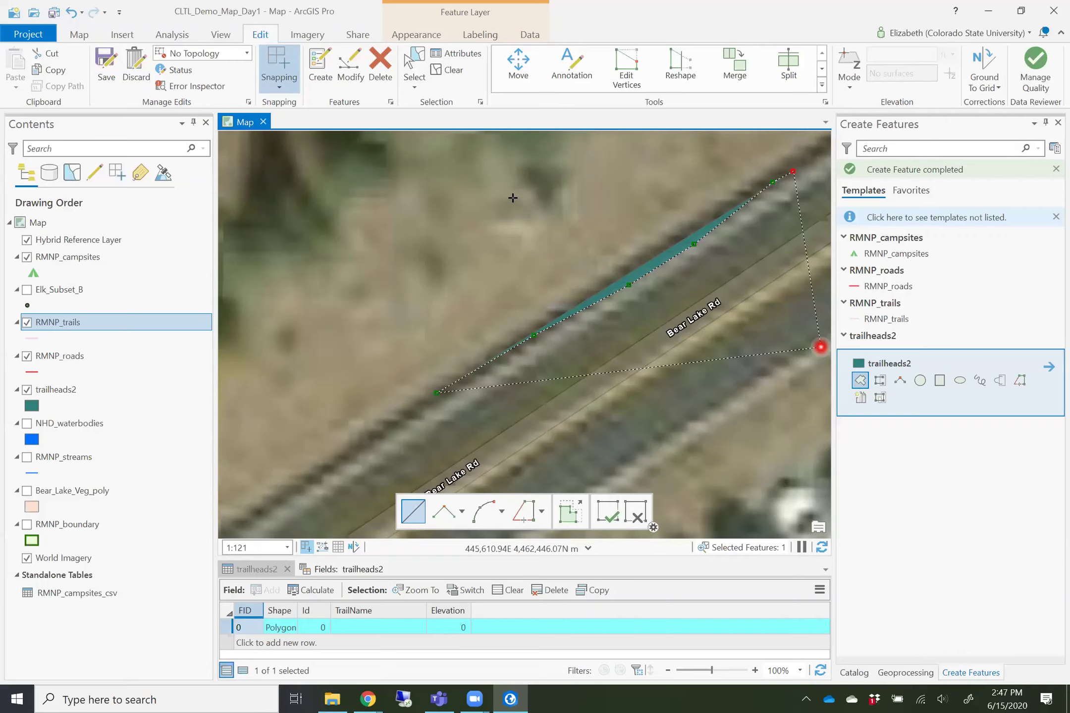
click(472, 166)
Save all feature edits, and save the project as well.
click(111, 62)
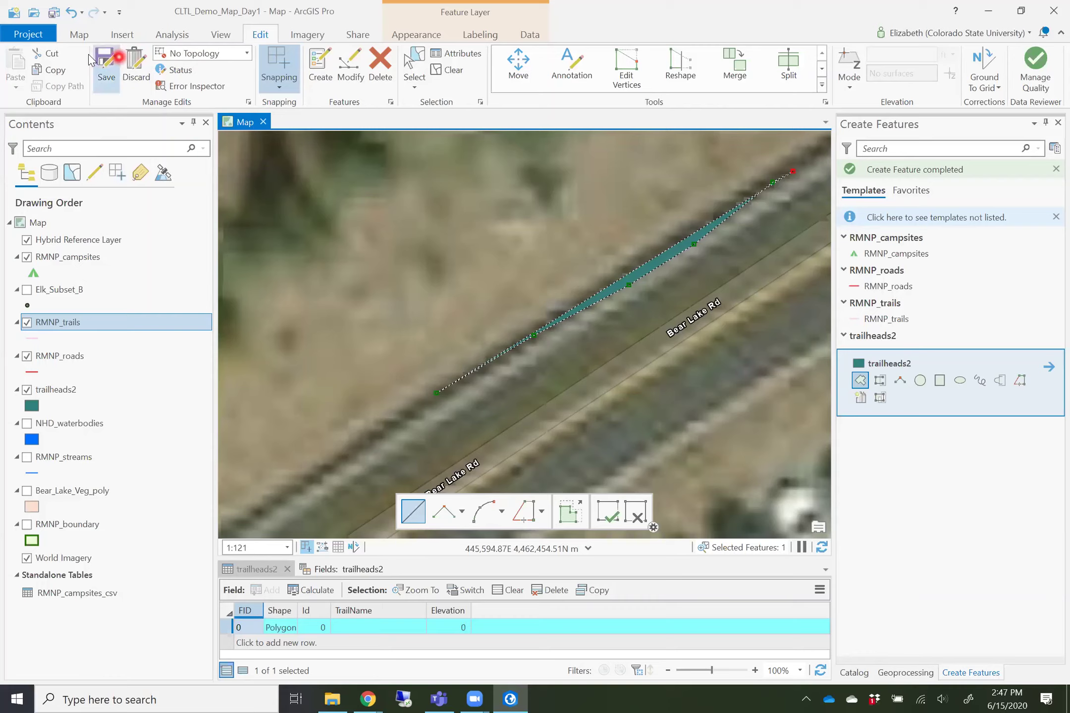
click(104, 54)
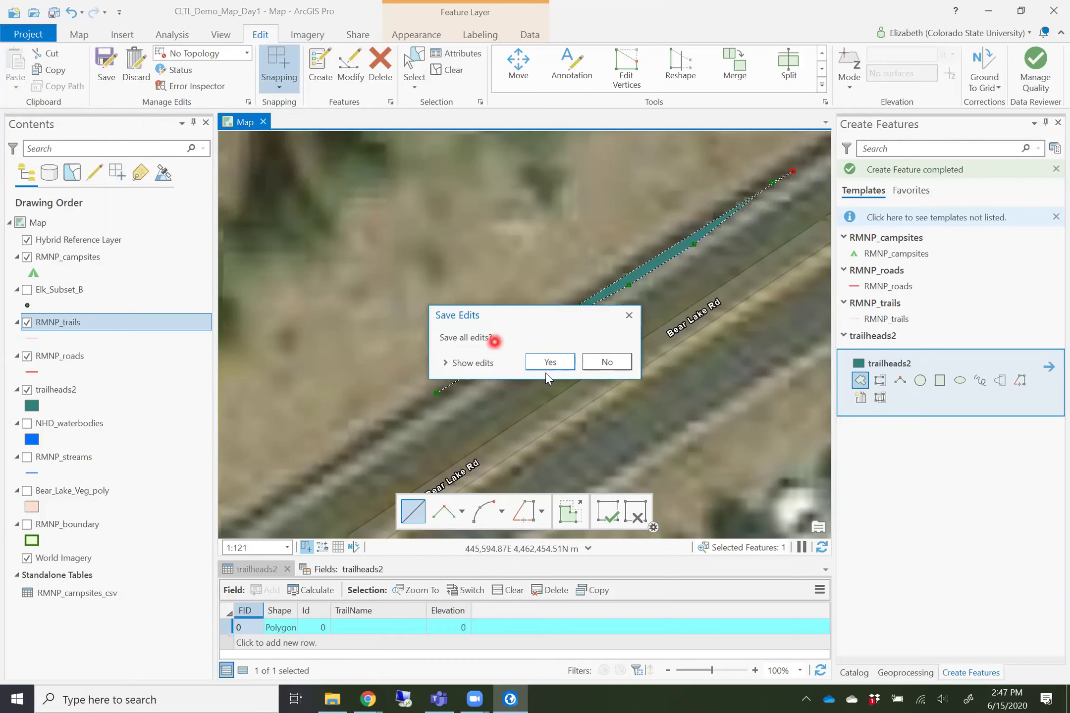
click(548, 364)
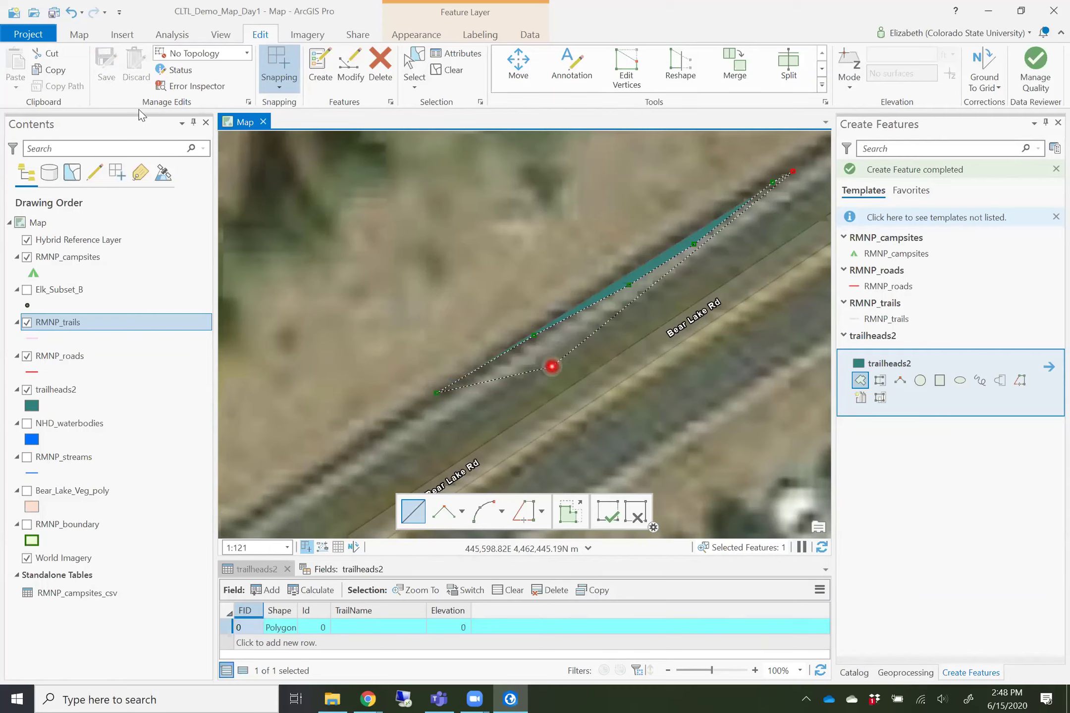
click(55, 15)
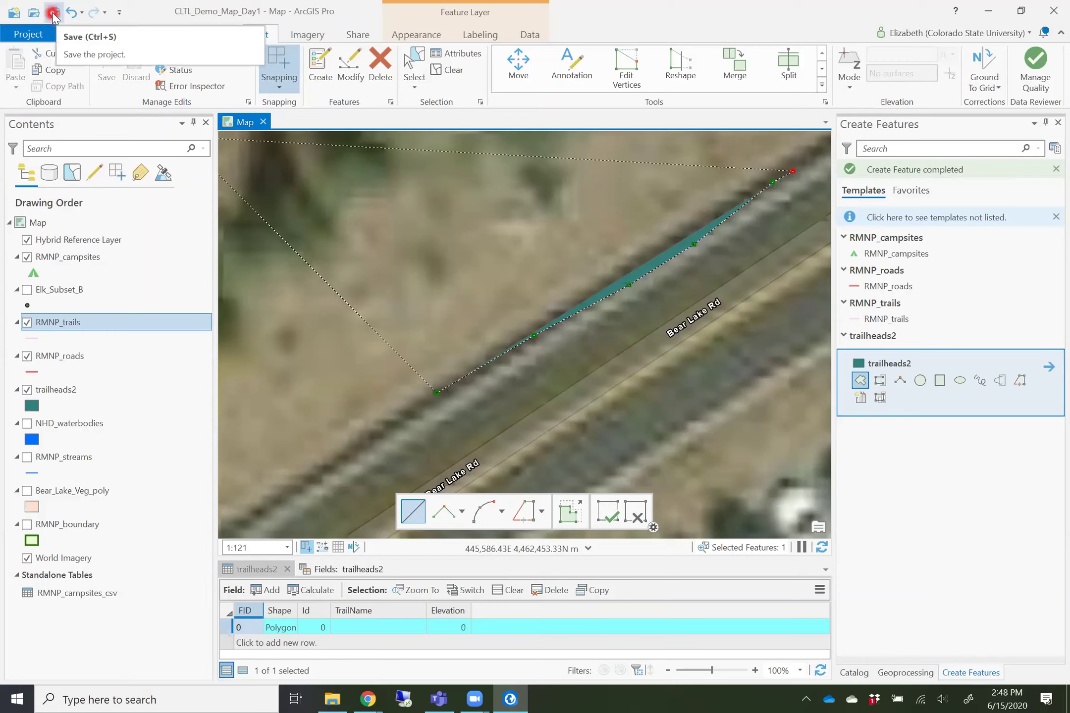
click(54, 14)
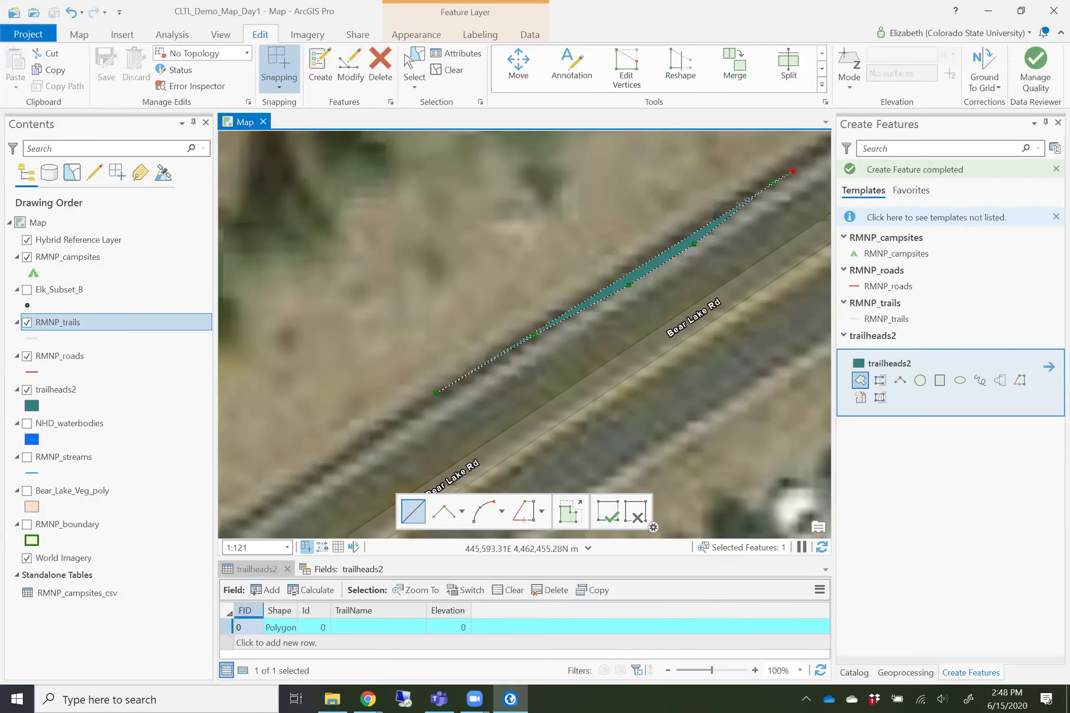
Add two more vertices northwest of Bear Lake Rd and finish the second trailheads2 polygon.
click(108, 68)
click(437, 330)
double_click(357, 253)
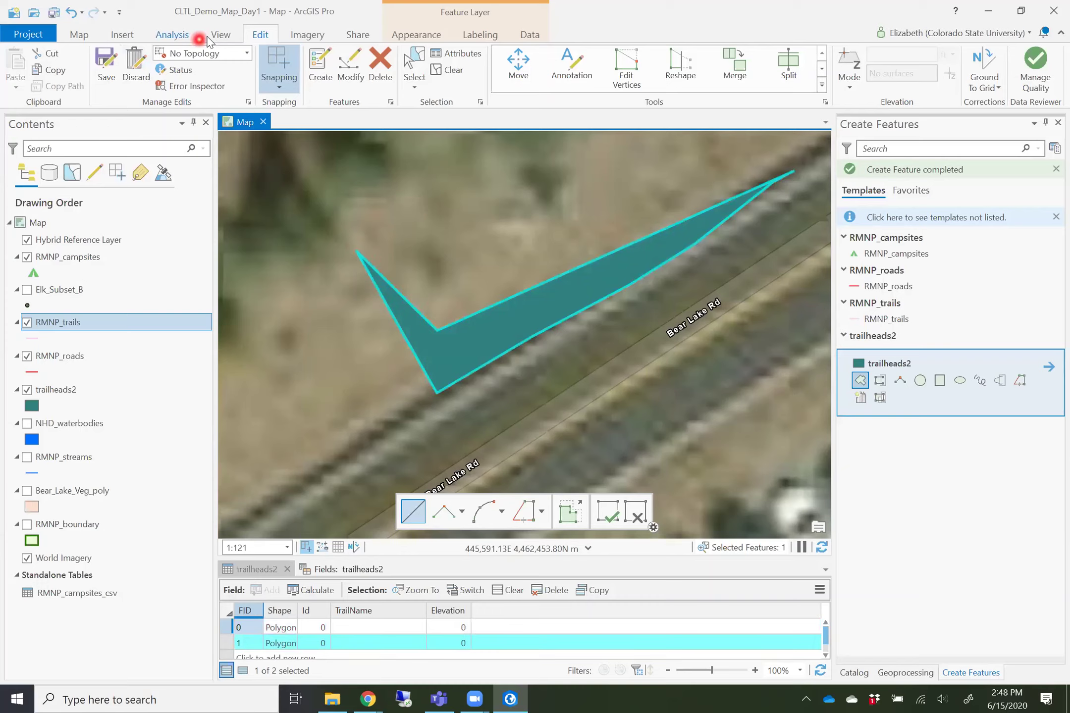
Save all edits, including the newly drawn V-shaped trailheads2 polygon beside Bear Lake Rd.
click(267, 39)
click(93, 66)
click(110, 49)
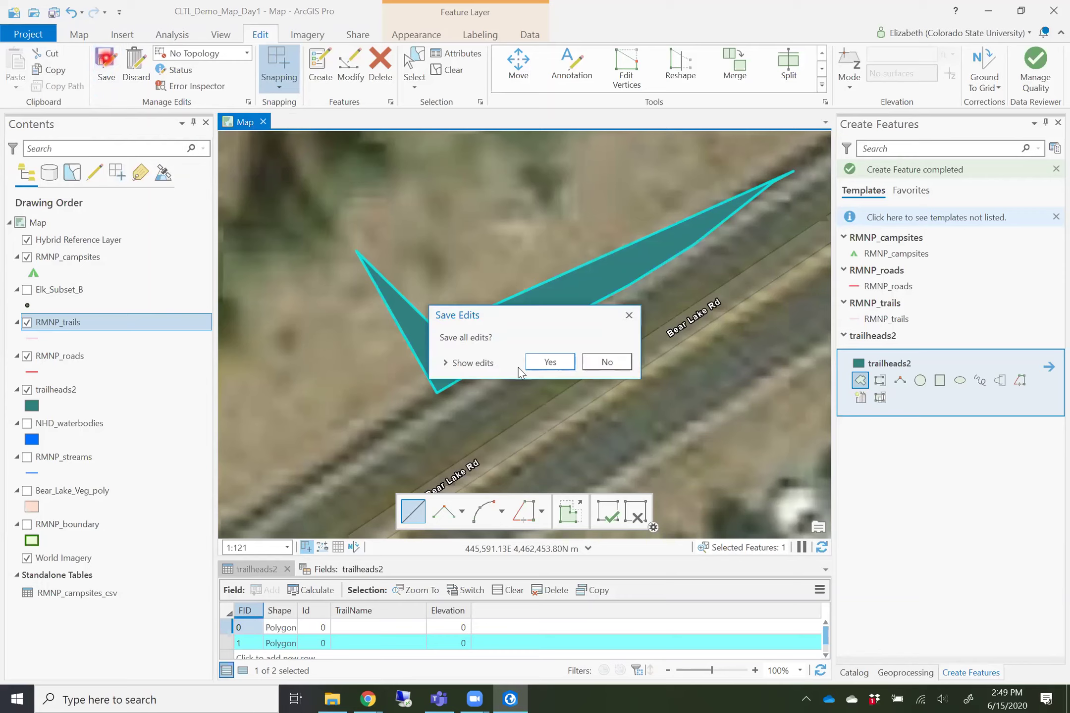
click(558, 367)
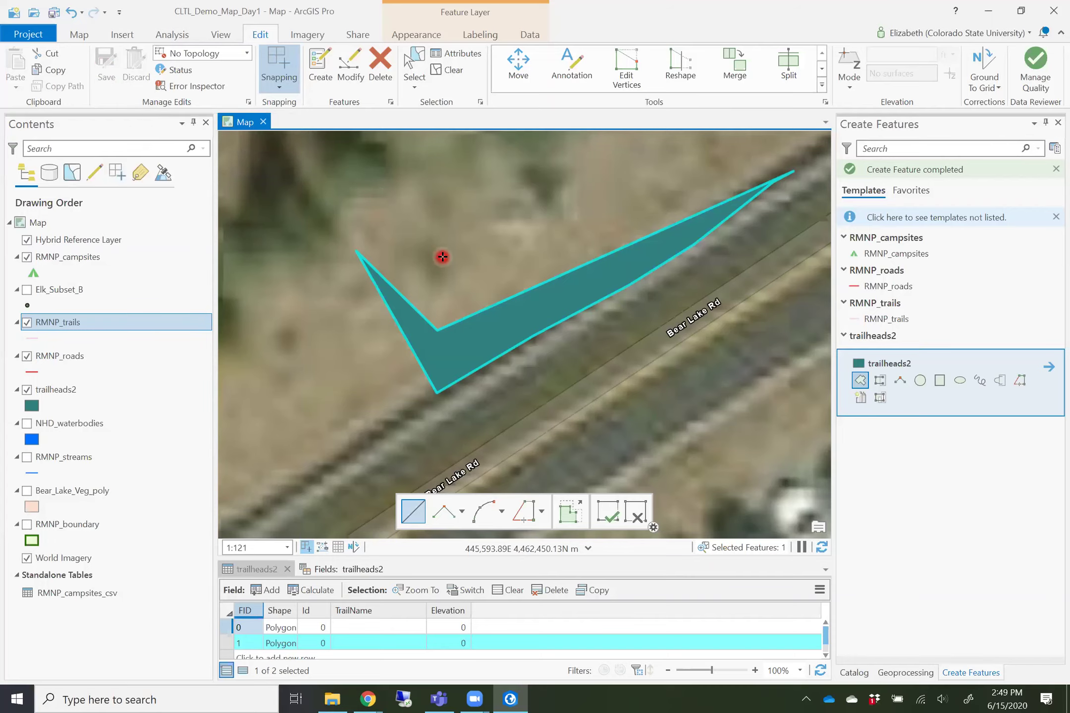
Delete the selected V-shaped trailheads2 polygon northwest of Bear Lake Rd.
scroll(498, 334, down, 5)
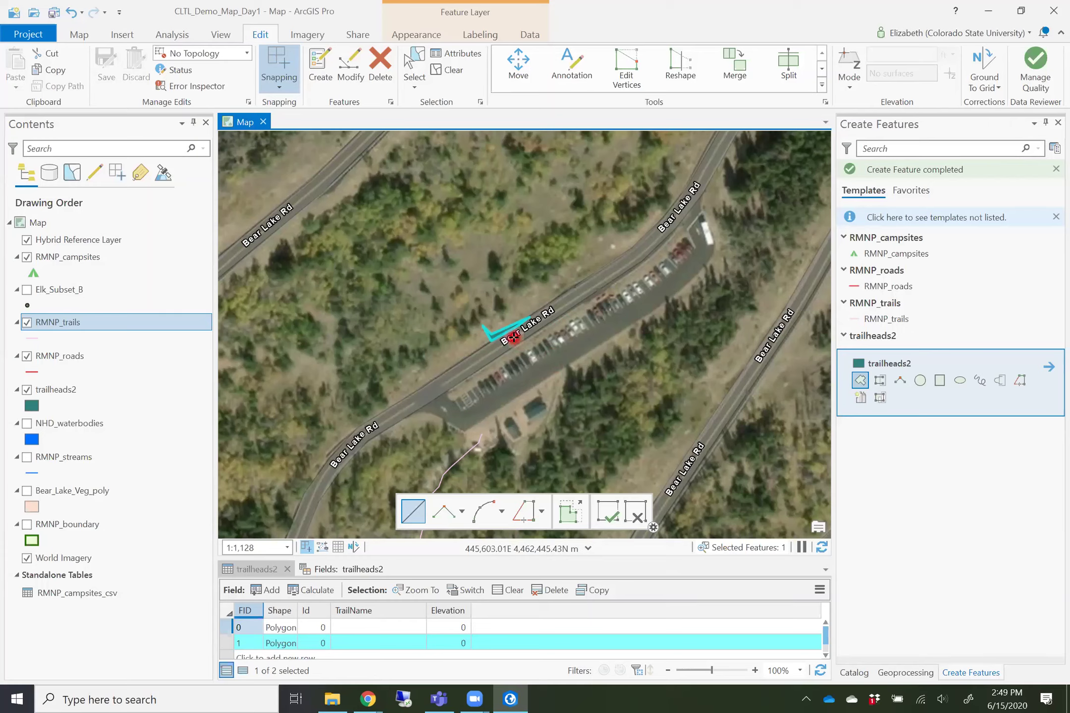
click(384, 79)
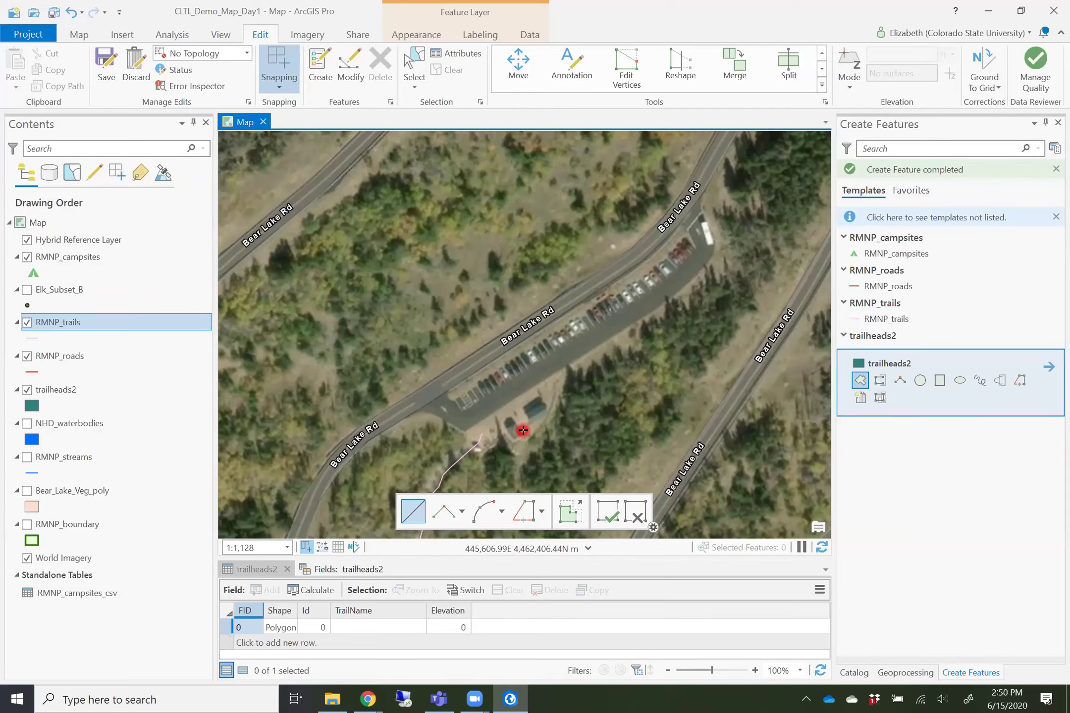
Draw a four-sided practice trailheads2 polygon northwest of the parking lot, with its lower edge overlapping Bear Lake Rd.
click(540, 282)
click(466, 232)
click(585, 235)
click(583, 323)
double_click(485, 314)
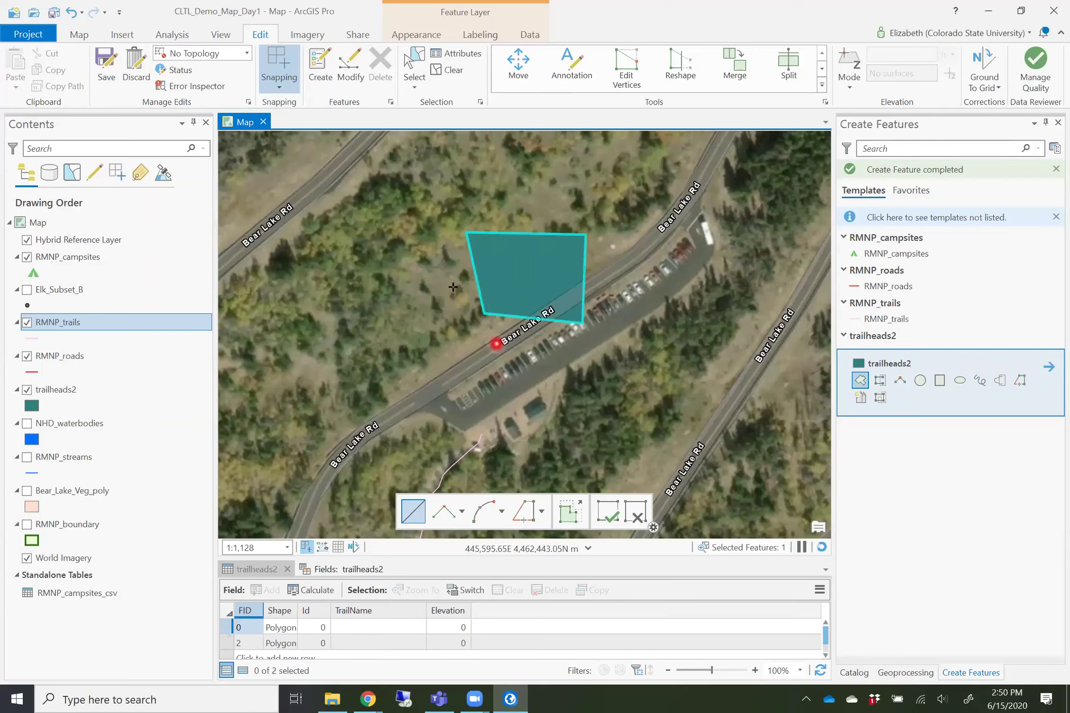
click(628, 77)
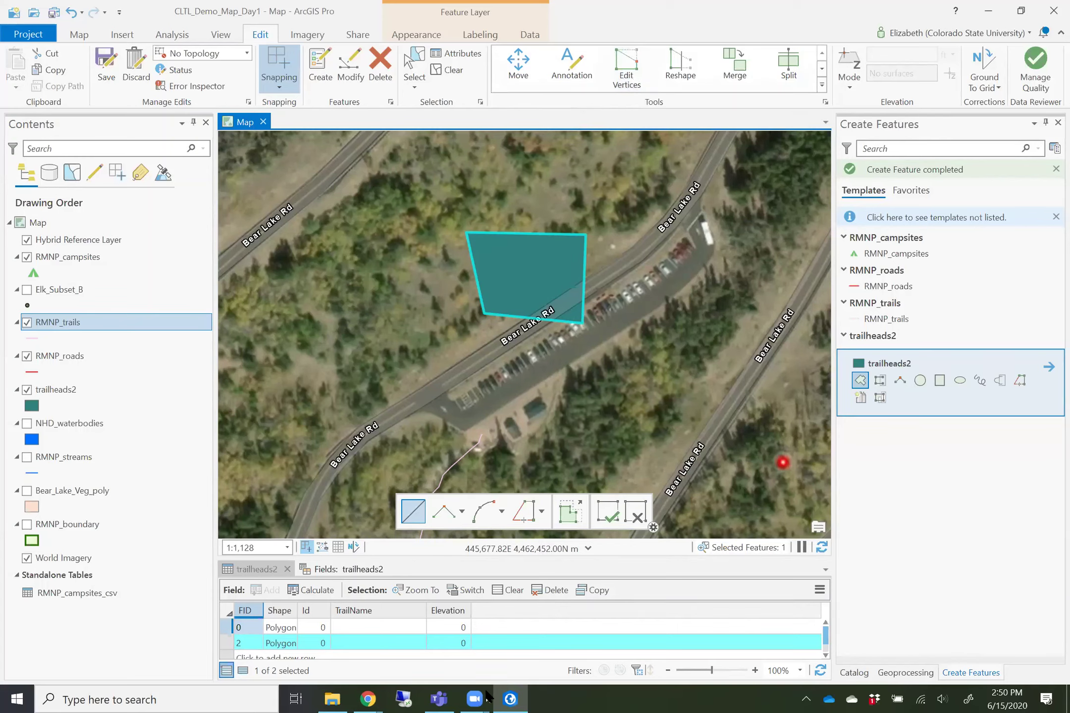
Draw a second four-sided practice polygon in trailheads2 over the northeastern part of the parking lot.
mouse_move(475, 699)
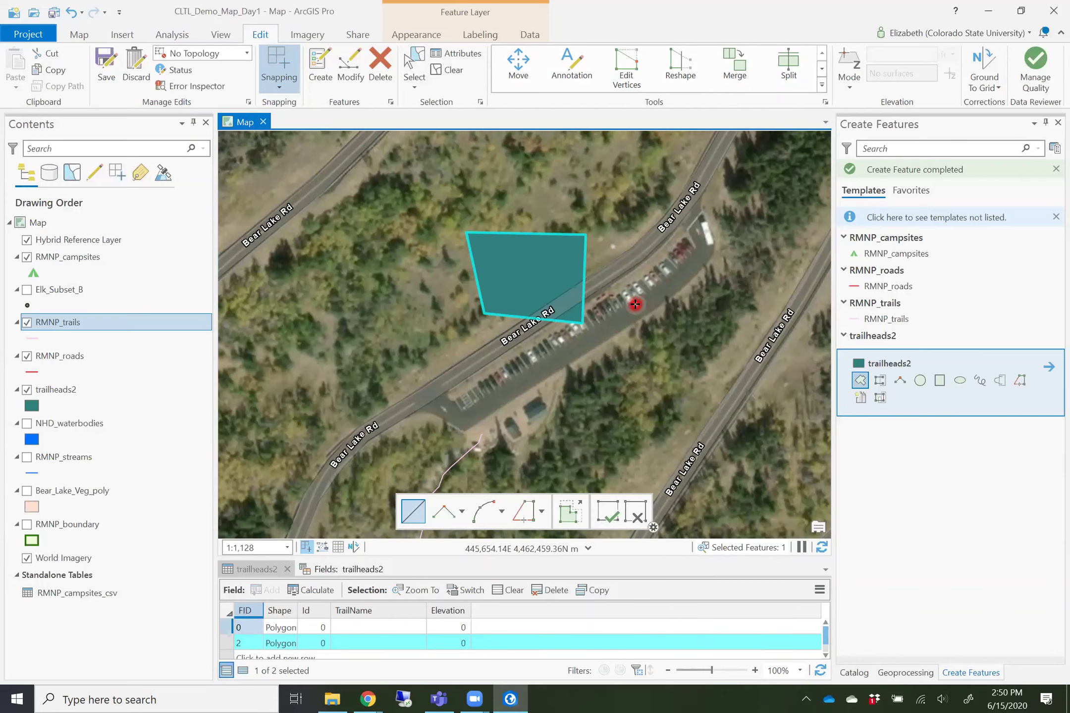
click(616, 263)
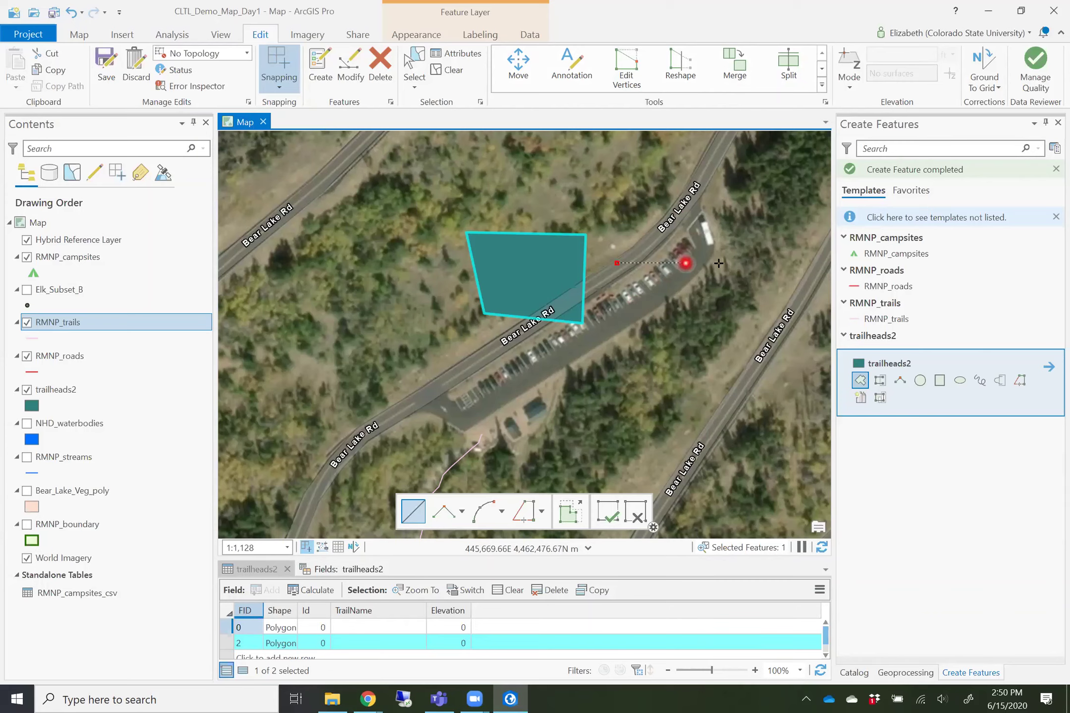
click(720, 332)
click(643, 338)
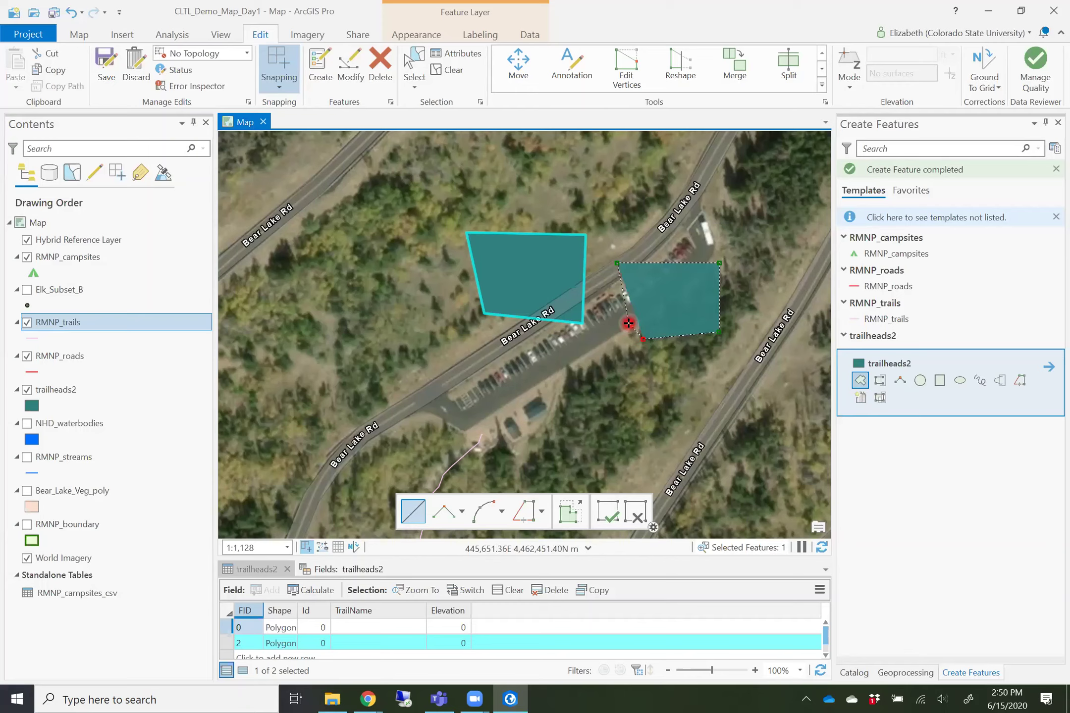
key(F2)
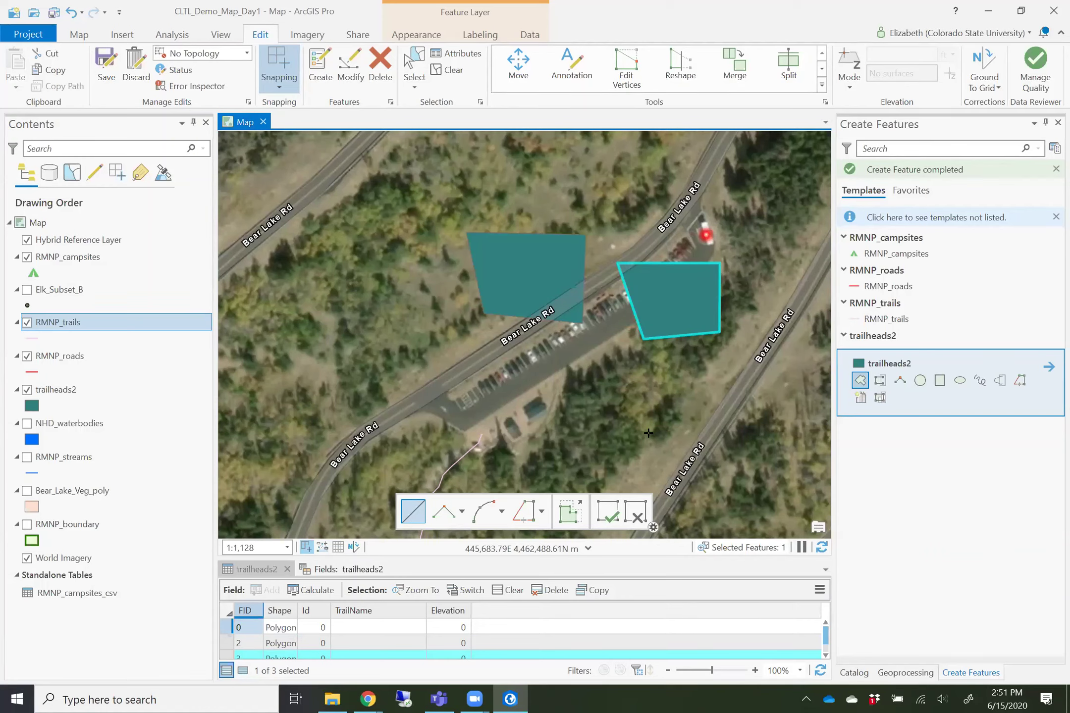
Try a pointed trailheads2 polygon from the trees southeast of the parking lot to the neighbouring road, and undo it.
click(635, 383)
click(570, 427)
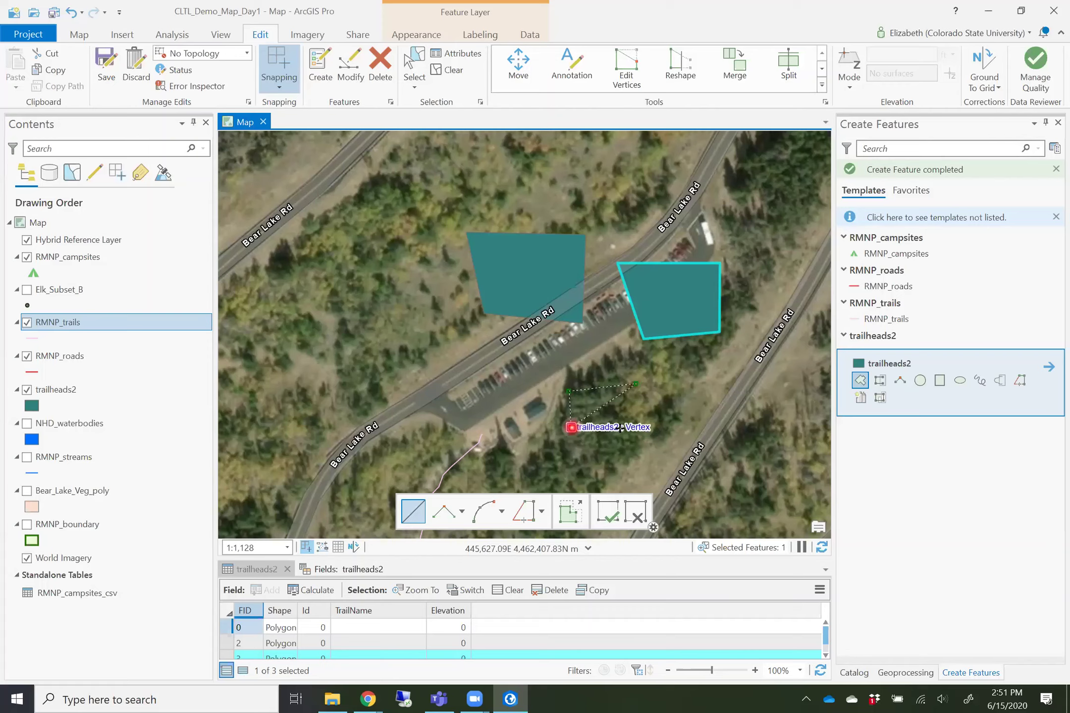
click(619, 428)
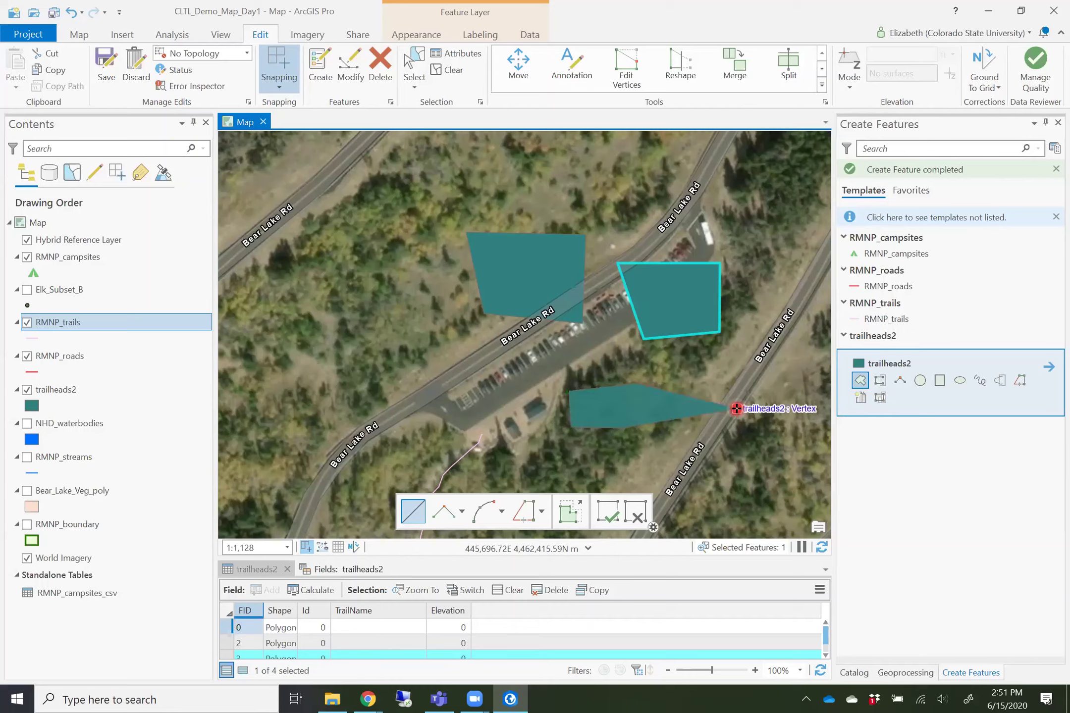
double_click(736, 408)
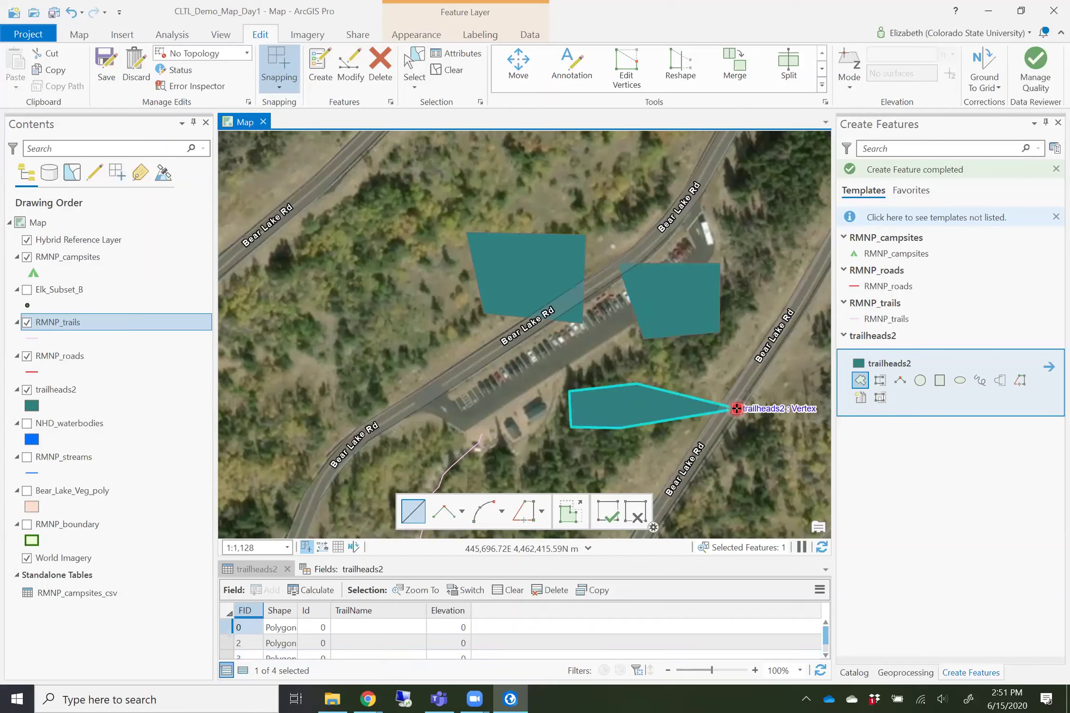
key(ctrl+z)
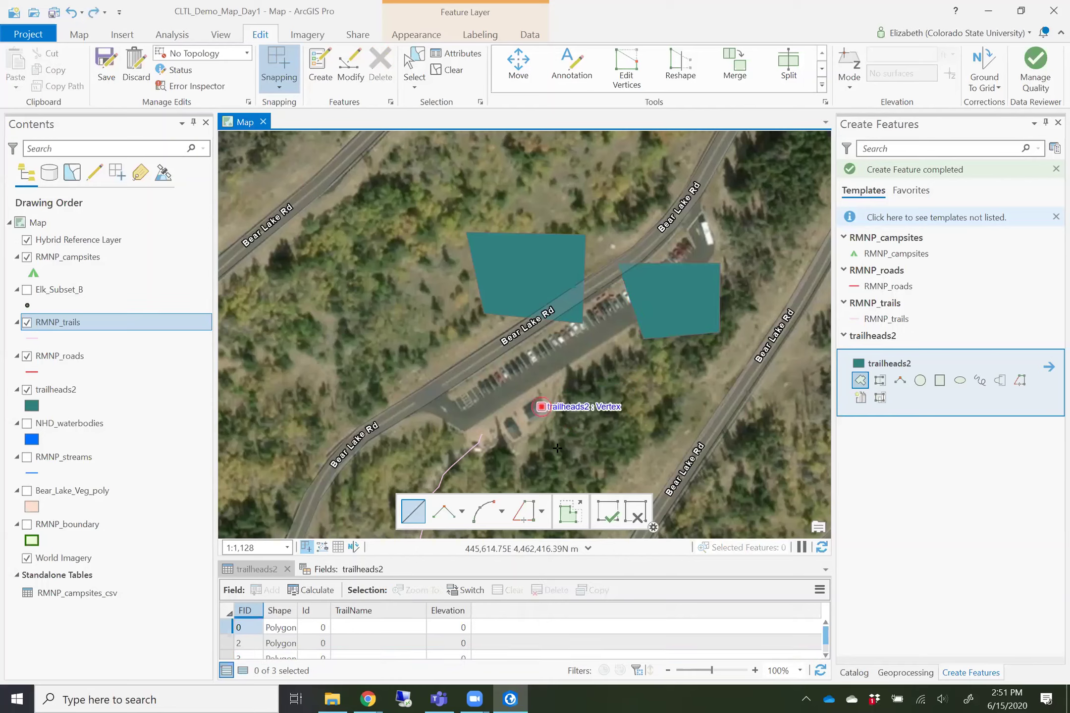
Draw a four-sided practice trailheads2 polygon in the trees just east of the small buildings by the parking lot.
click(542, 407)
click(558, 449)
click(625, 449)
click(632, 395)
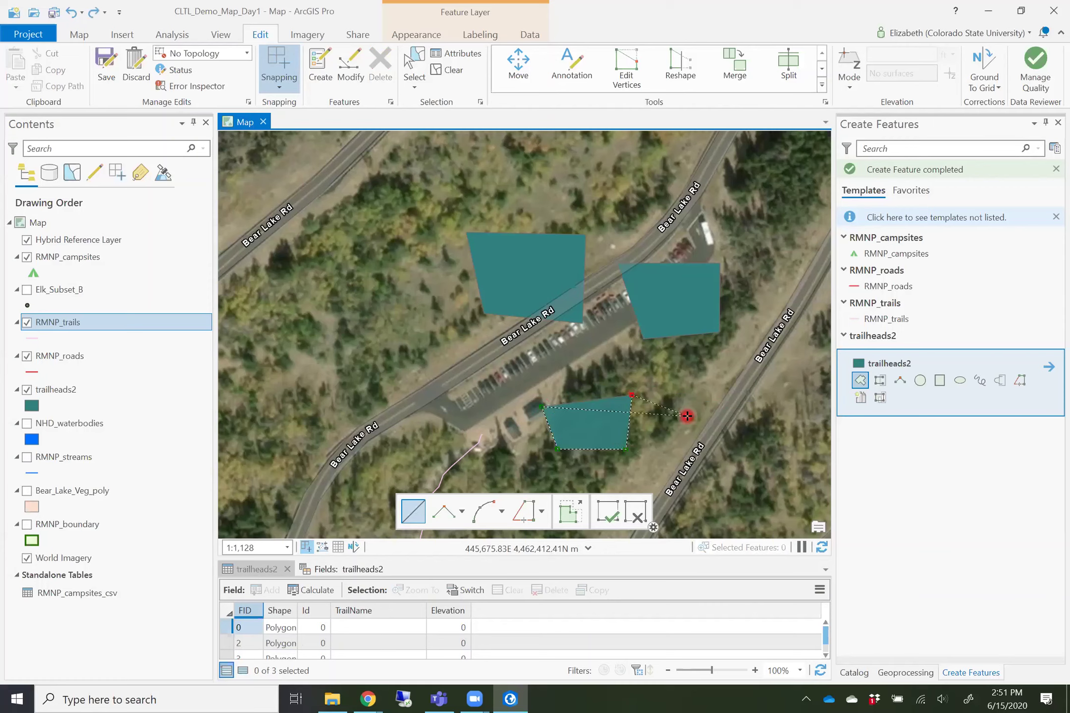
key(F2)
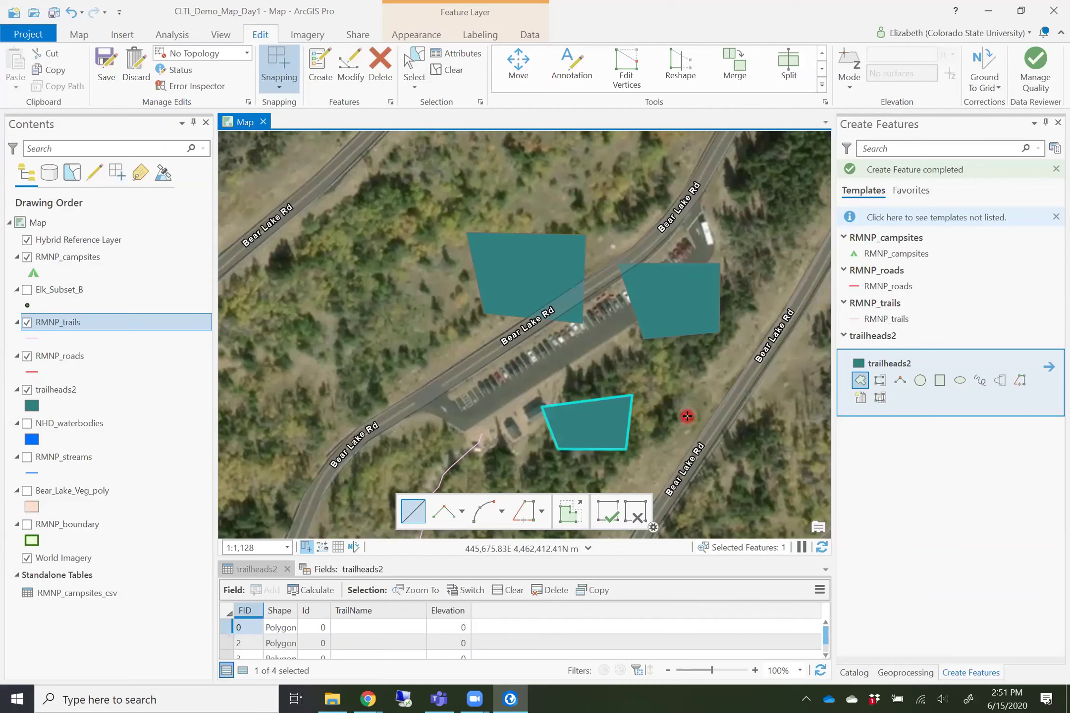
Undo the creation of the three four-sided practice polygons around the parking lot.
key(ctrl+z)
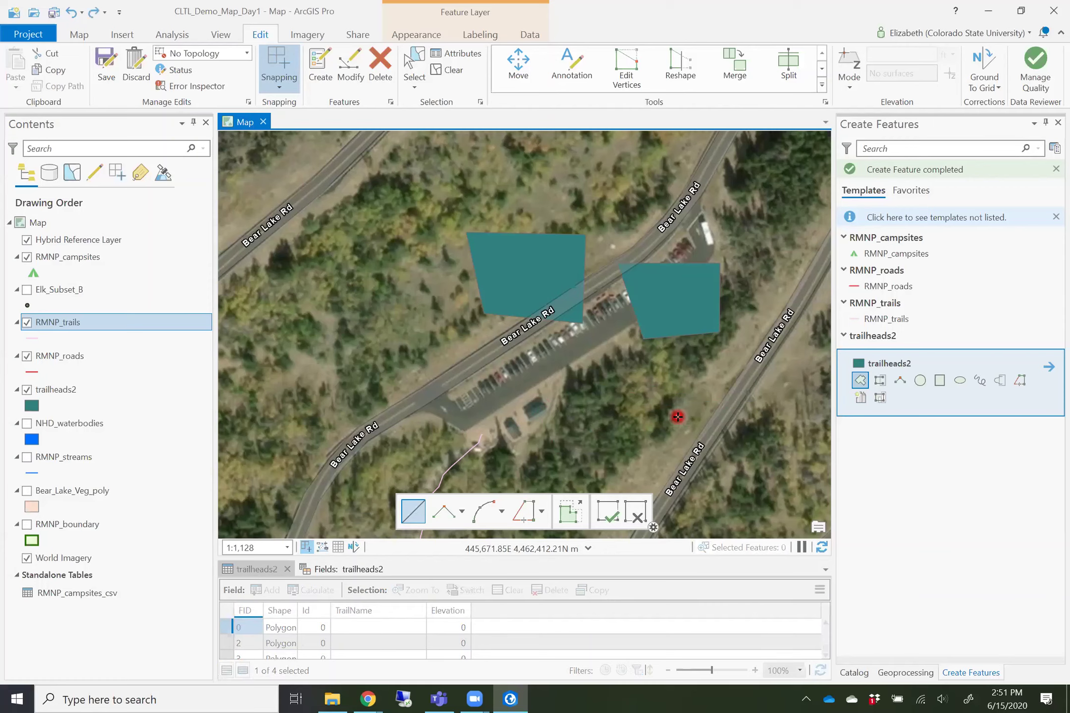
key(ctrl+z)
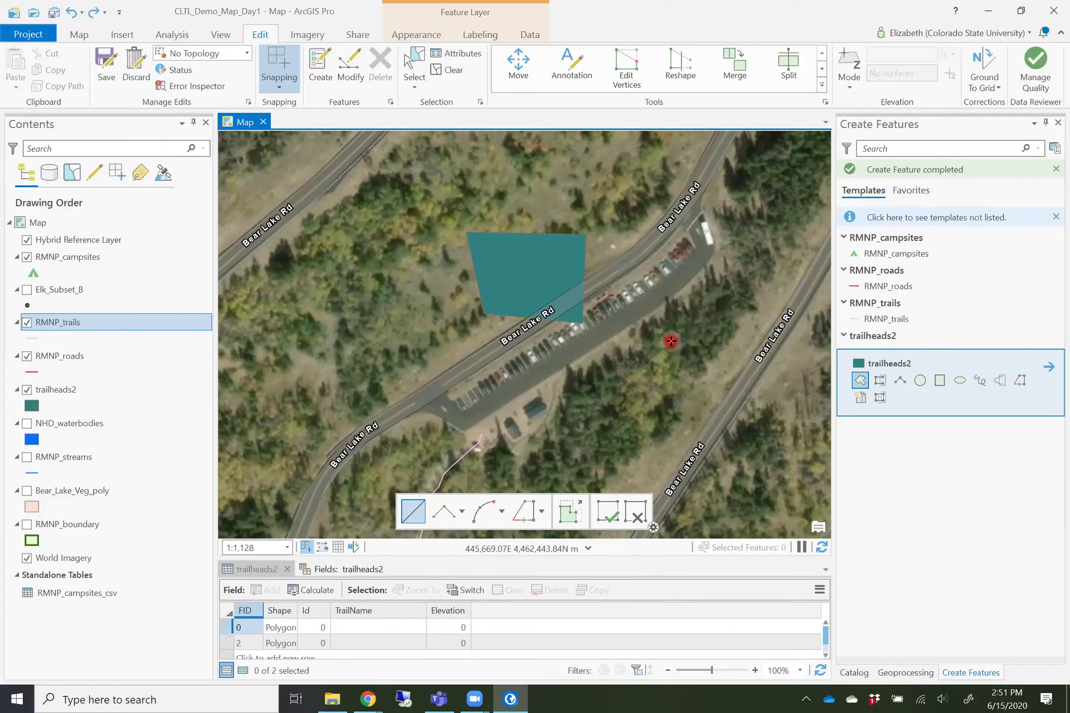
key(ctrl+z)
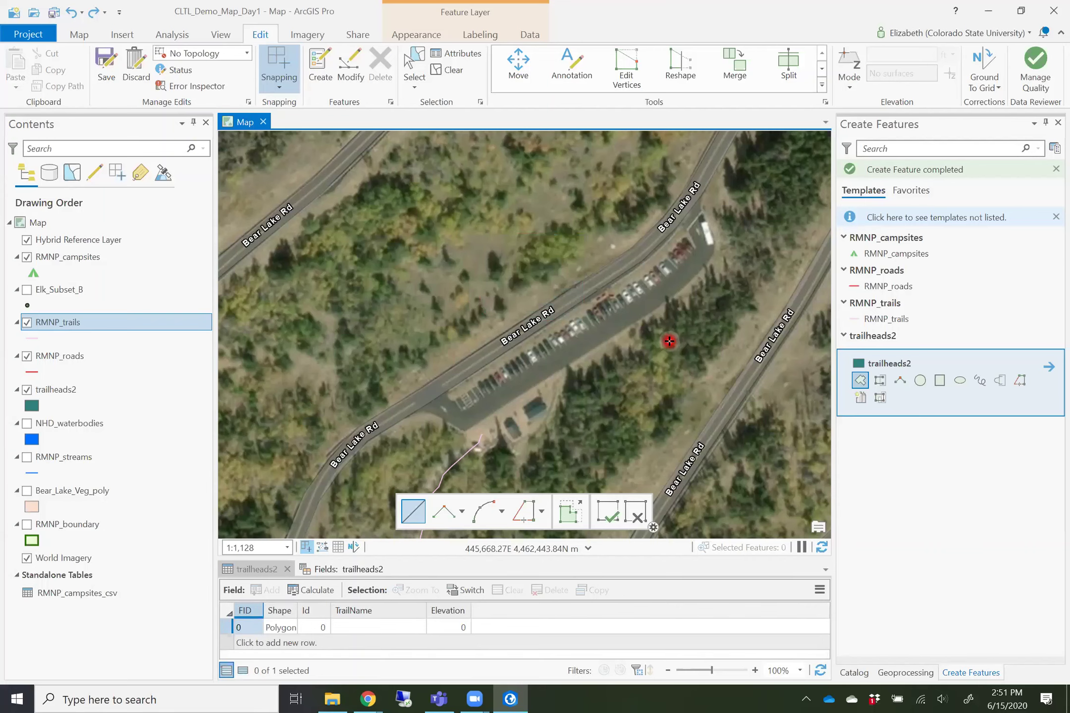
click(411, 287)
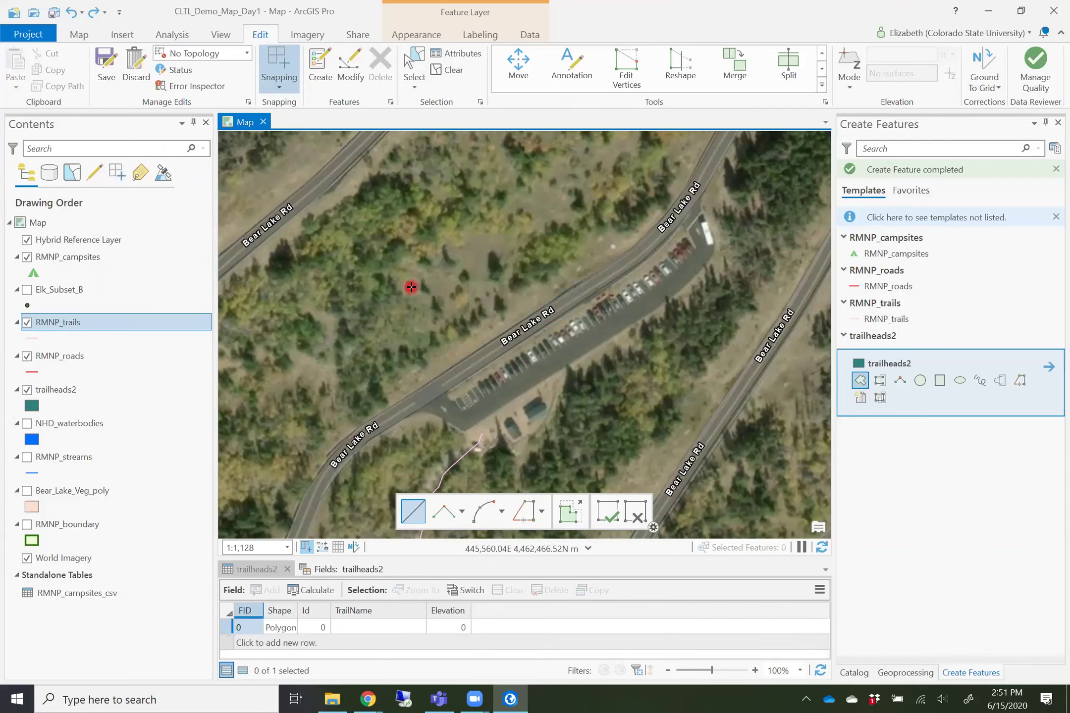